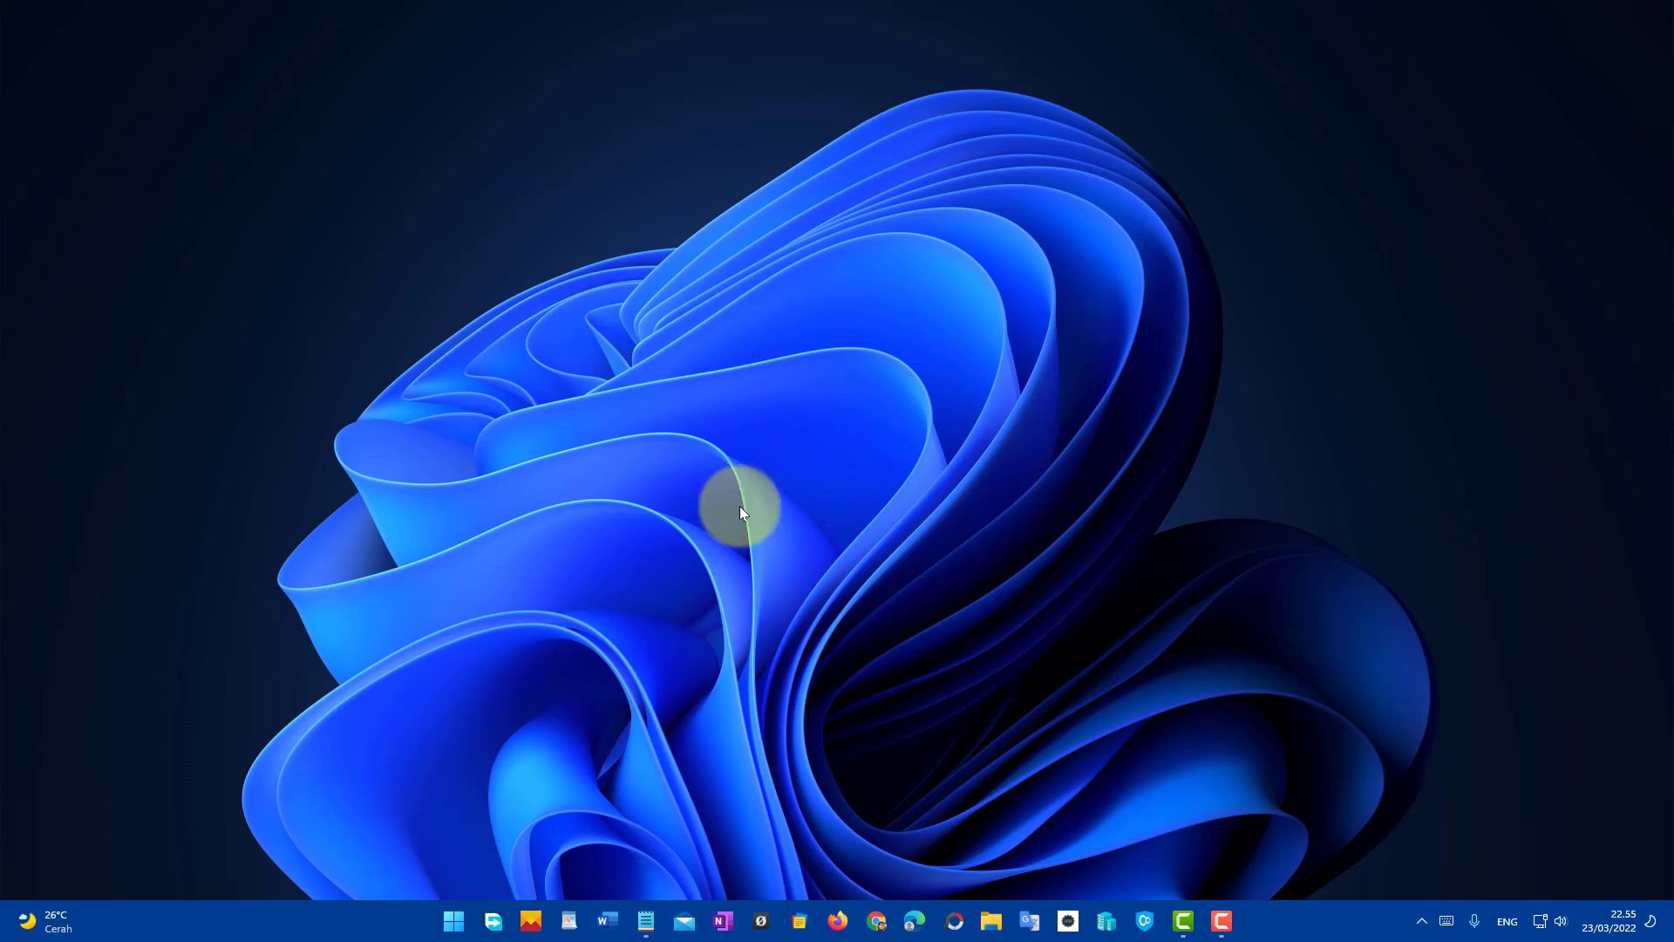
Open Local Disk (E:) in File Explorer and look into its PROGRAM FILES (x86) folder
{"action": "left_click", "coordinate": [992, 921]}
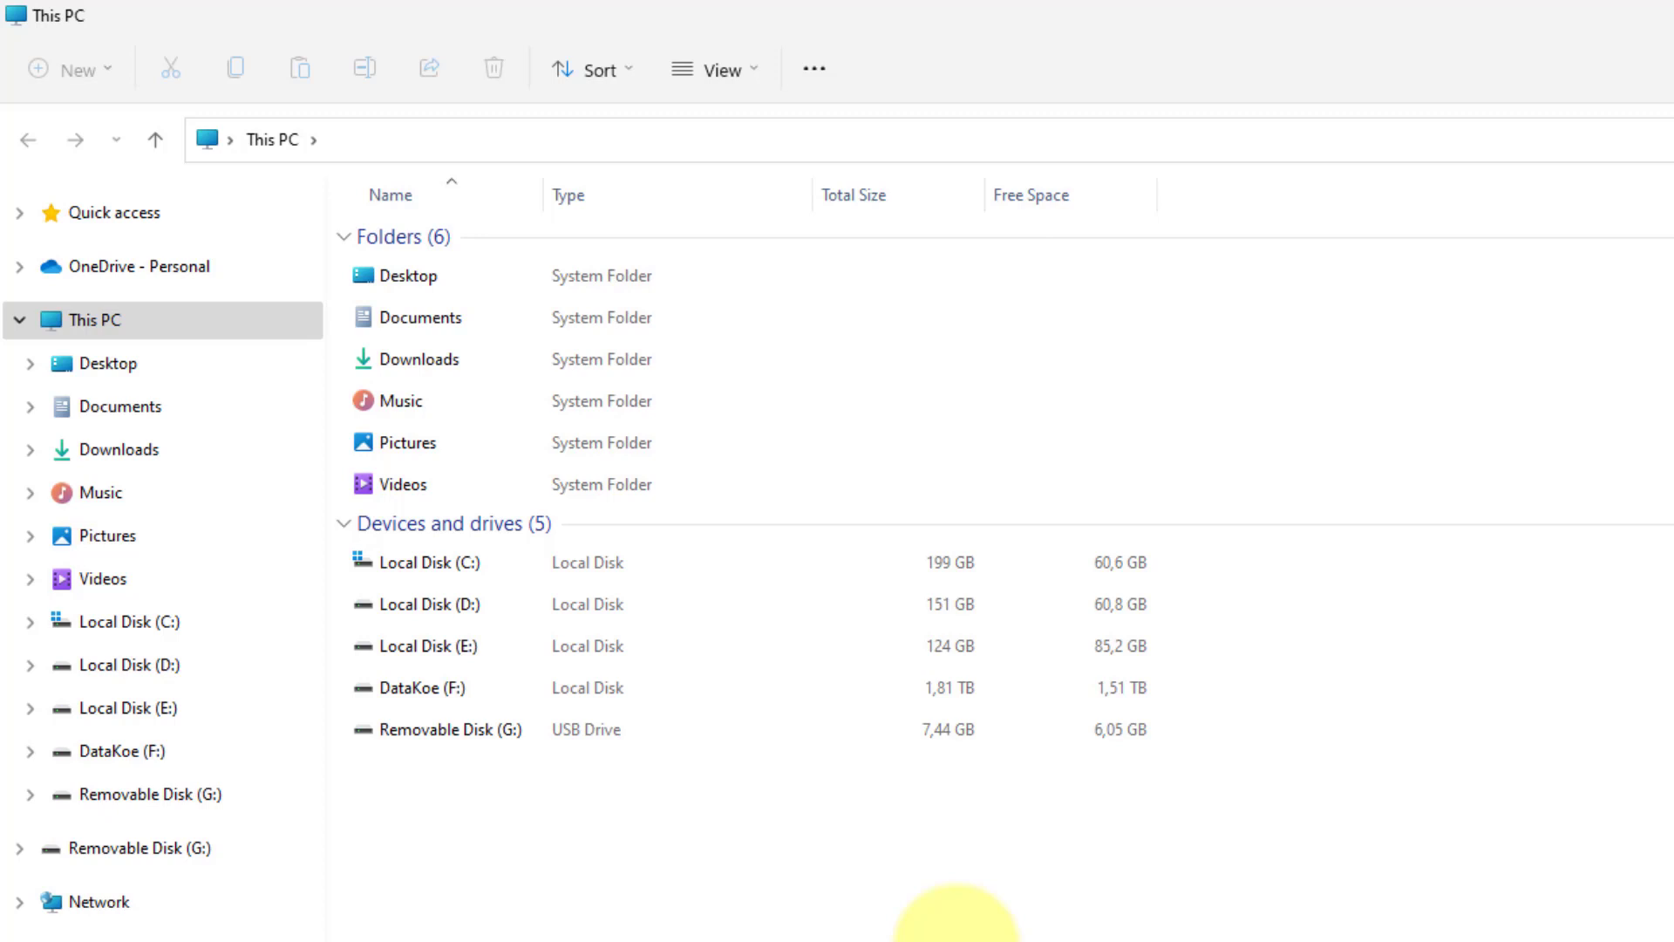
{"action": "mouse_move", "coordinate": [477, 689]}
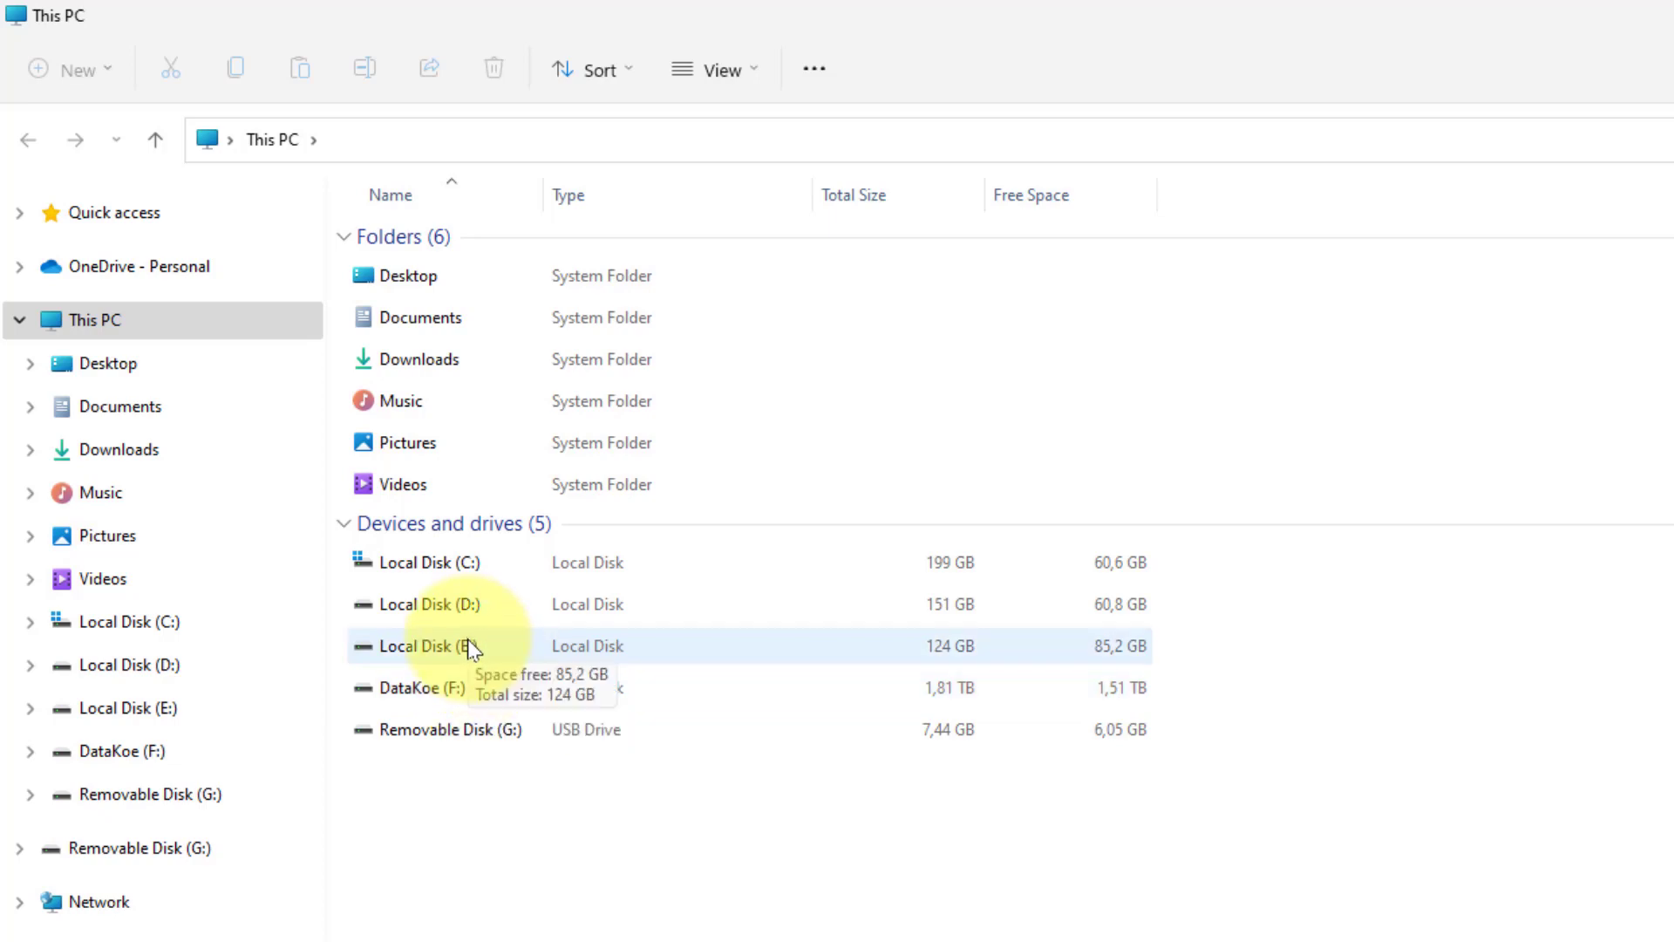
{"action": "double_click", "coordinate": [471, 648]}
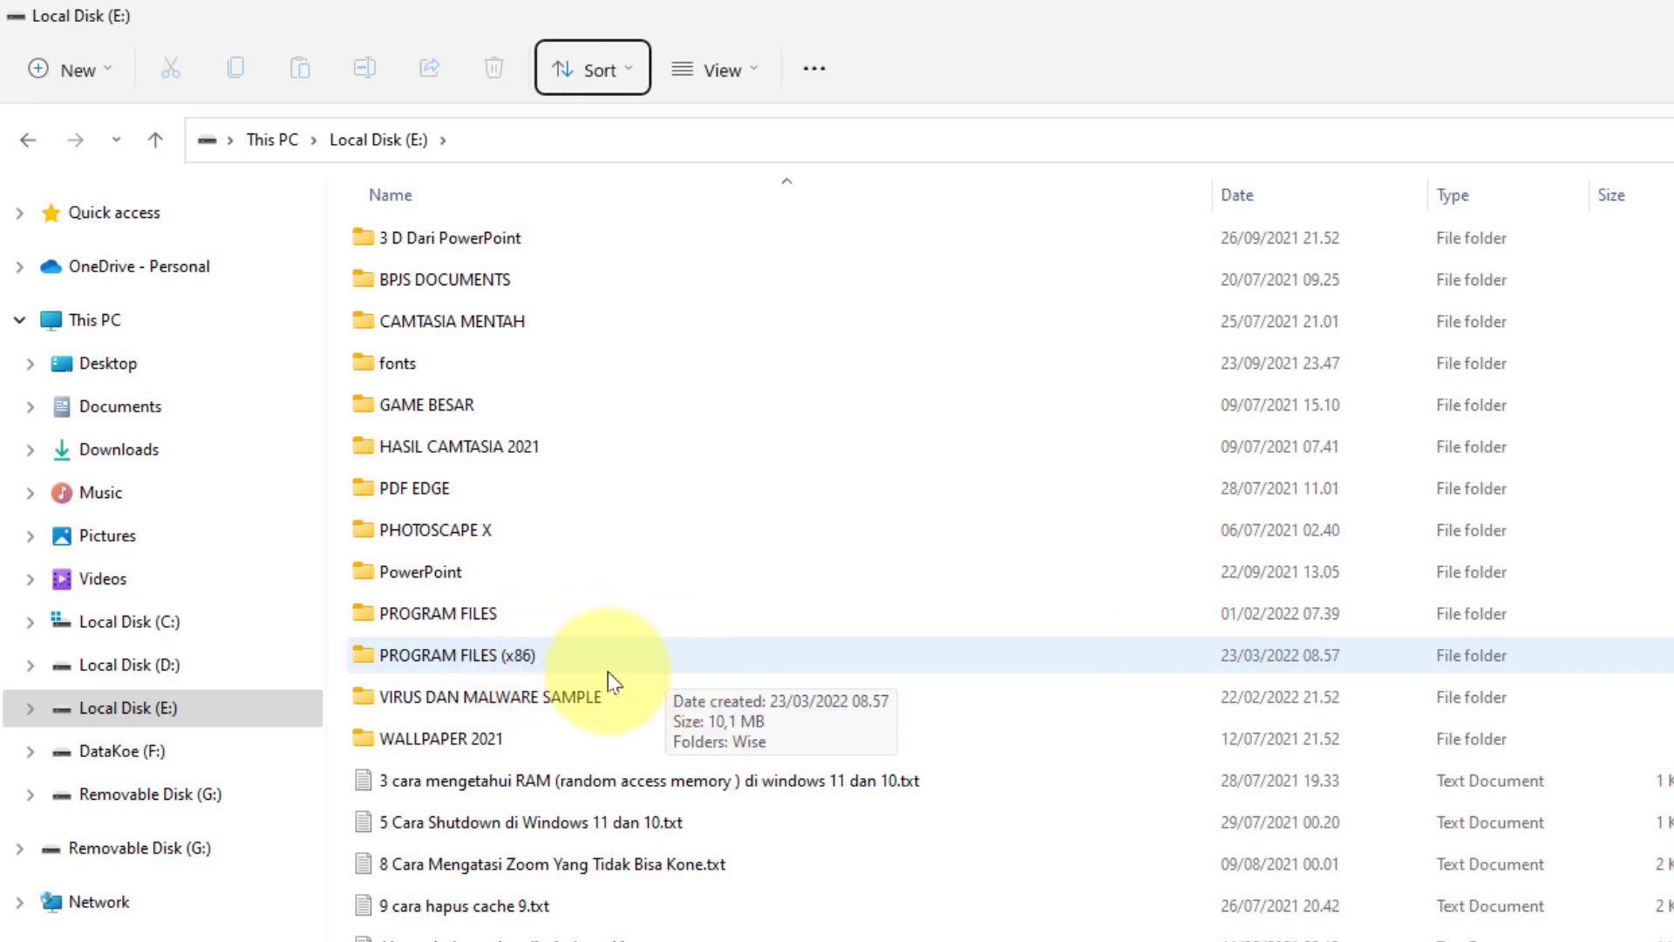
{"action": "double_click", "coordinate": [578, 661]}
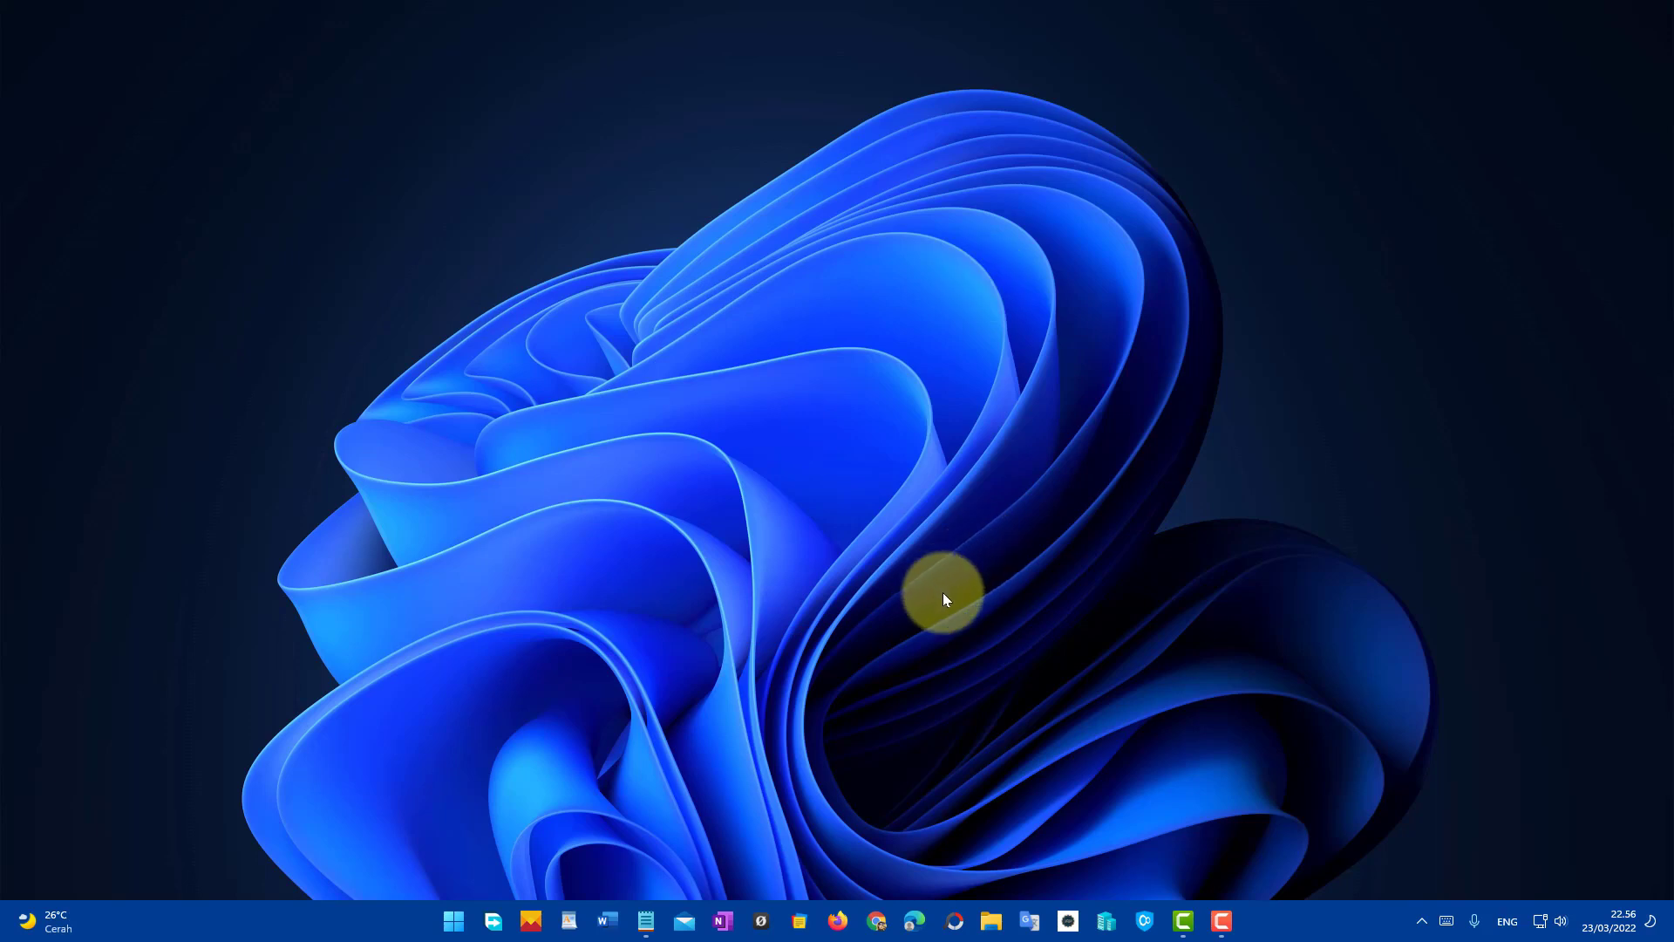
Browse to the Program Files folder on Local Disk (C:), look into its CCleaner folder and return to Program Files
{"action": "left_click", "coordinate": [993, 918]}
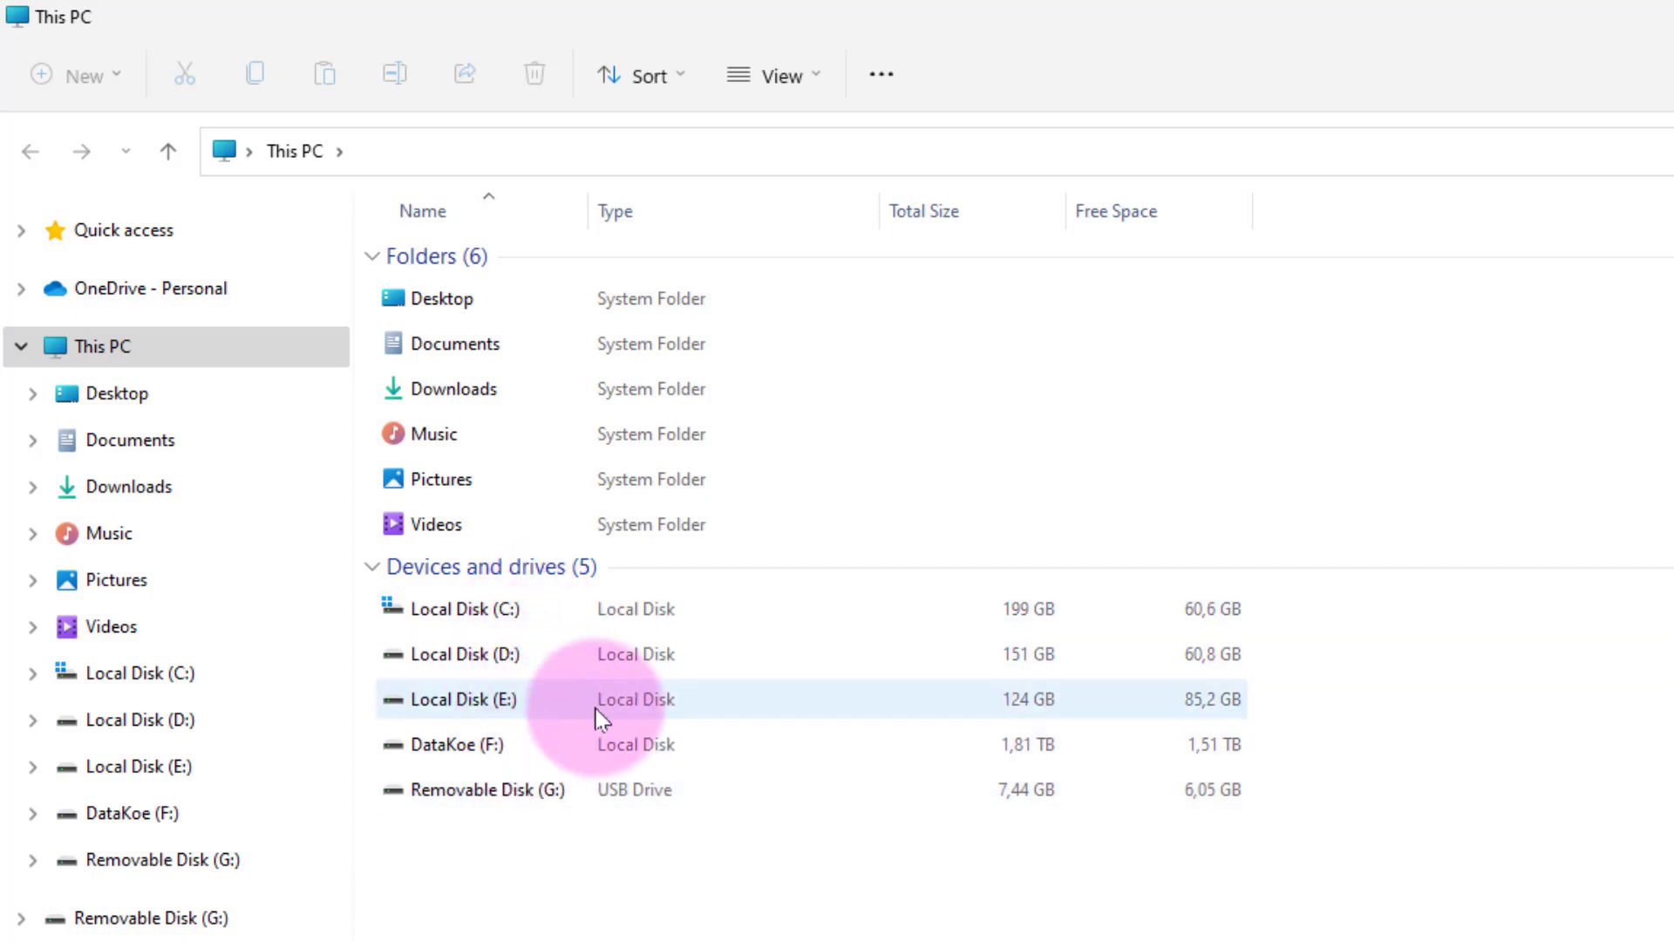
{"action": "double_click", "coordinate": [521, 610]}
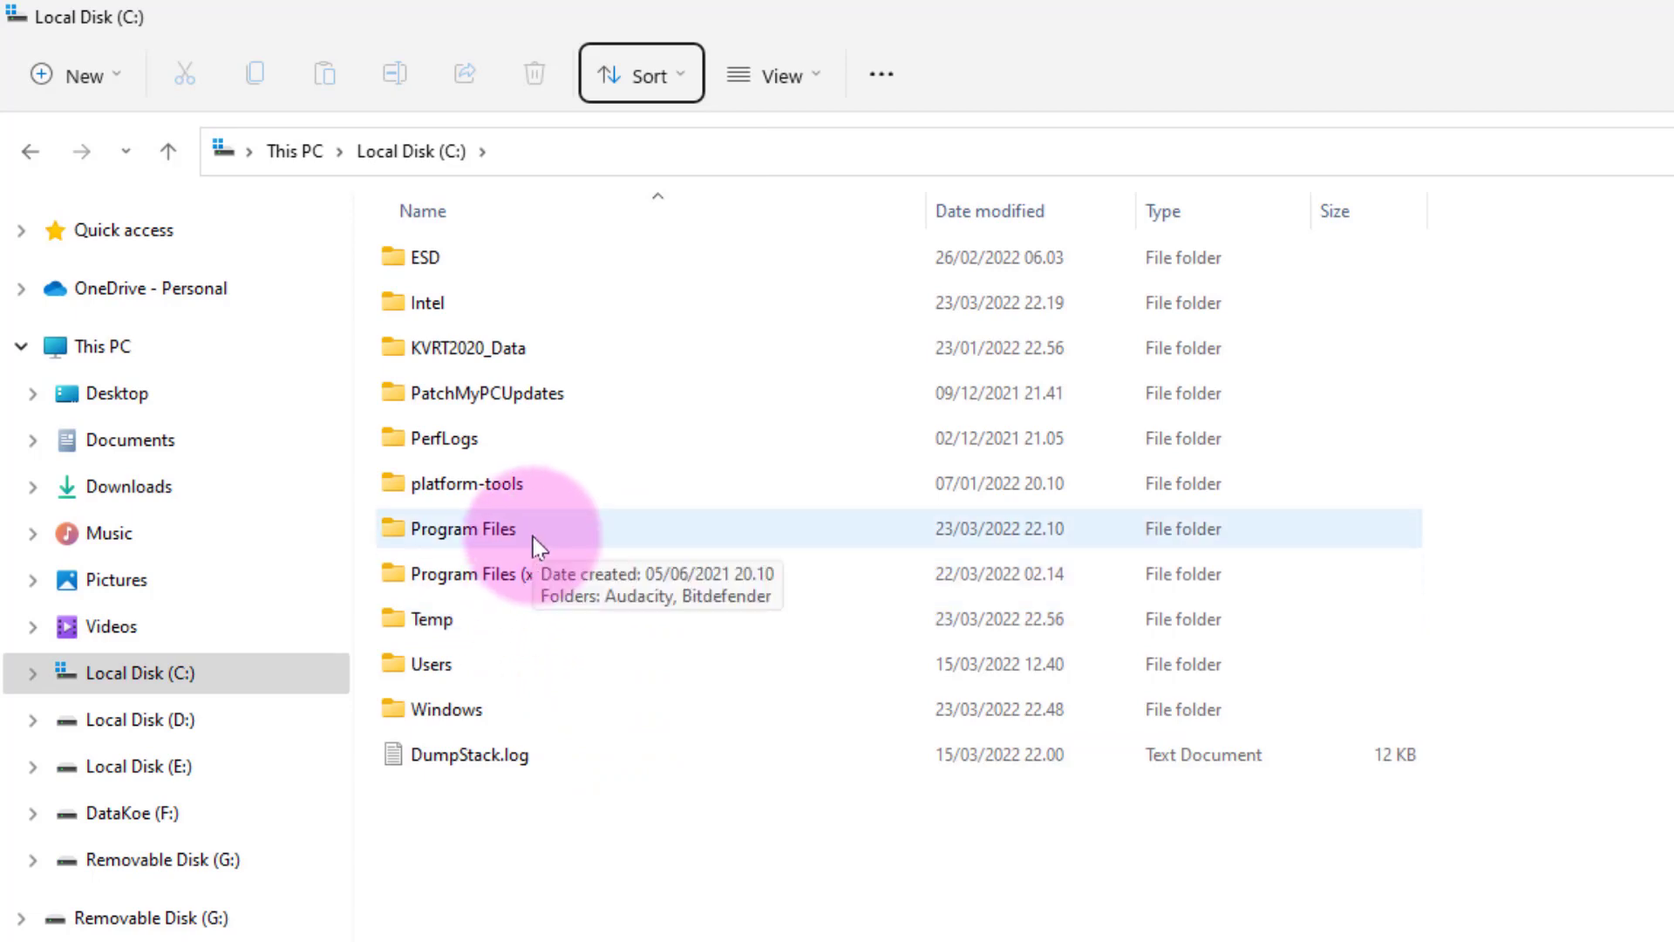
{"action": "left_click", "coordinate": [709, 528]}
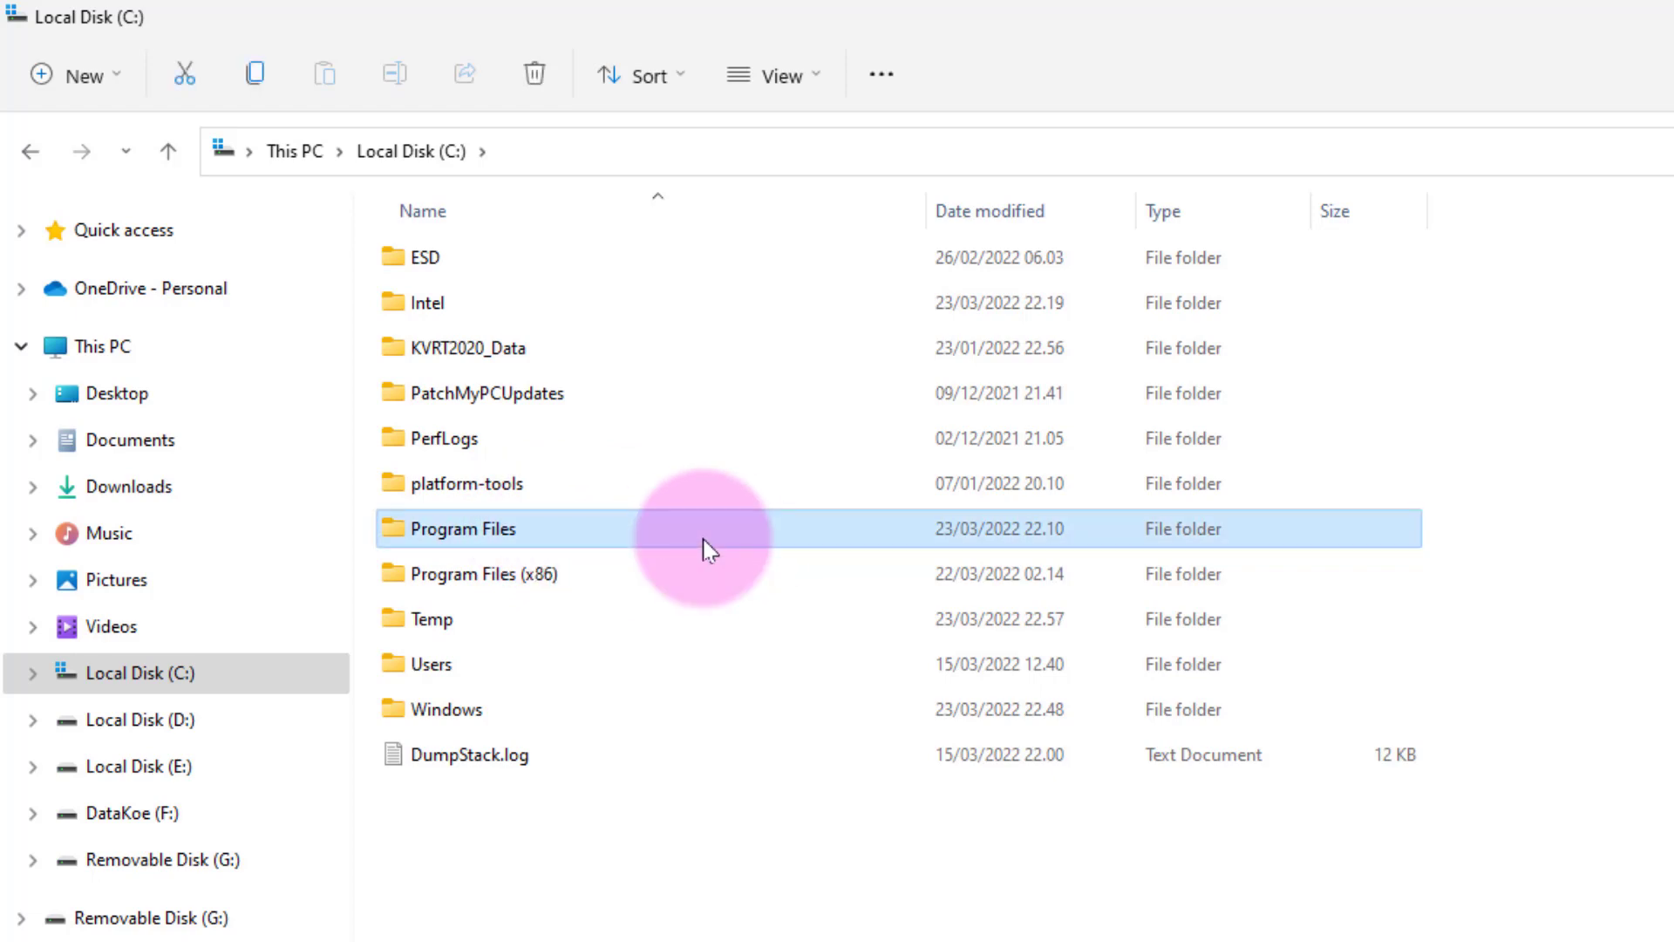
{"action": "left_click", "coordinate": [628, 579]}
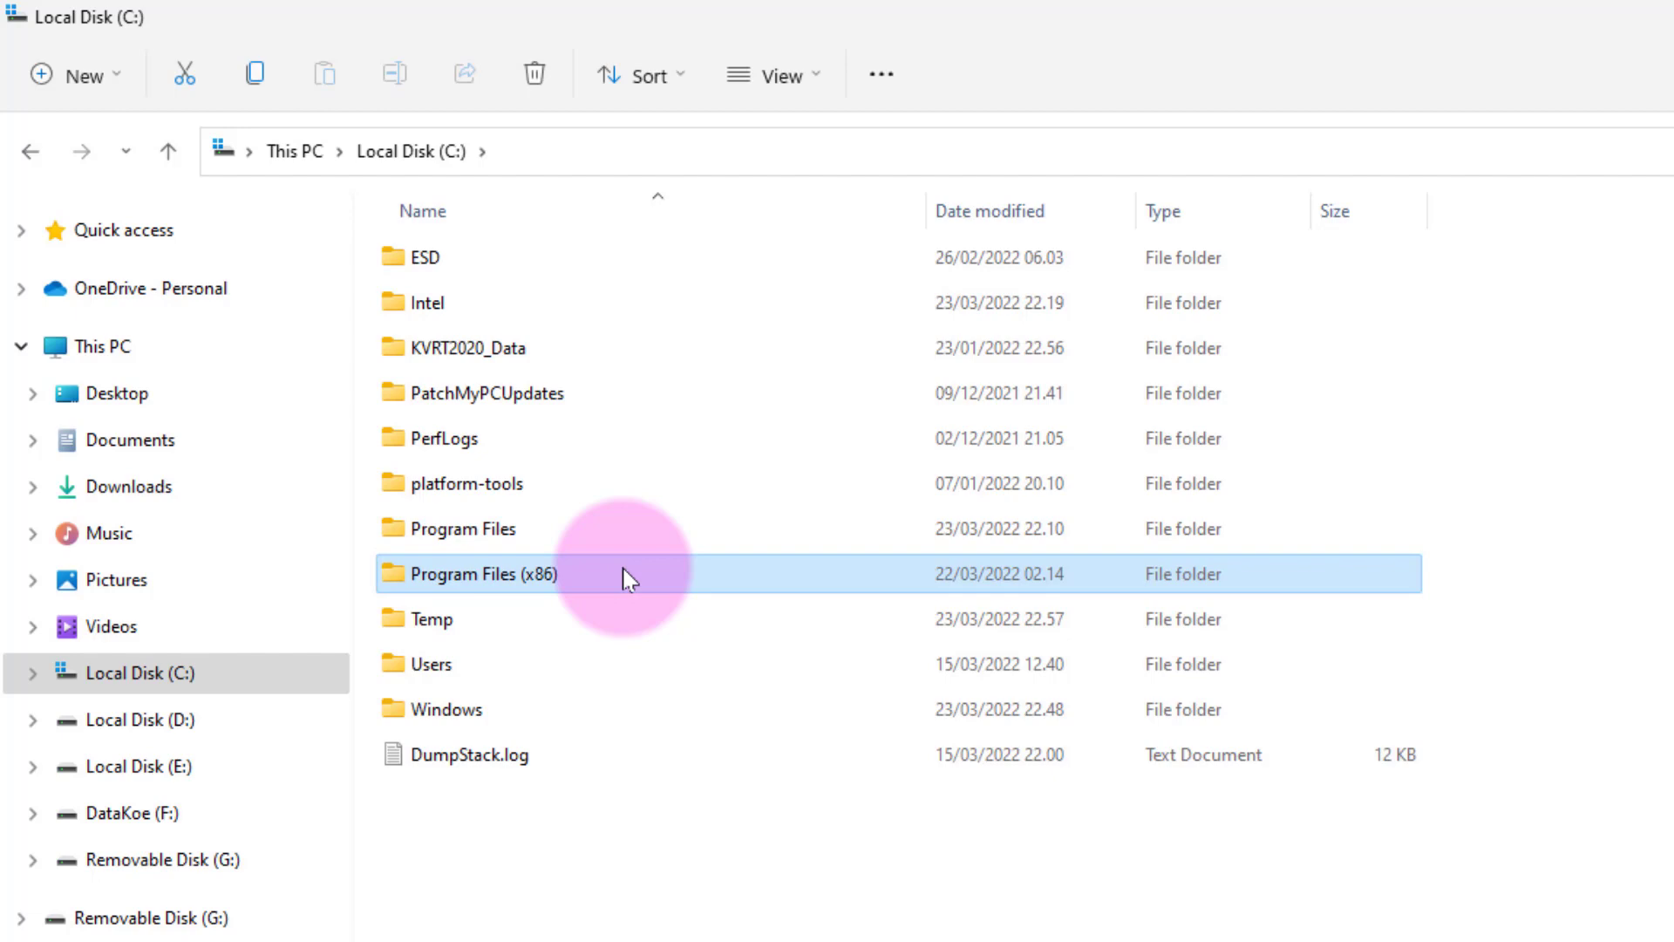
{"action": "double_click", "coordinate": [588, 526]}
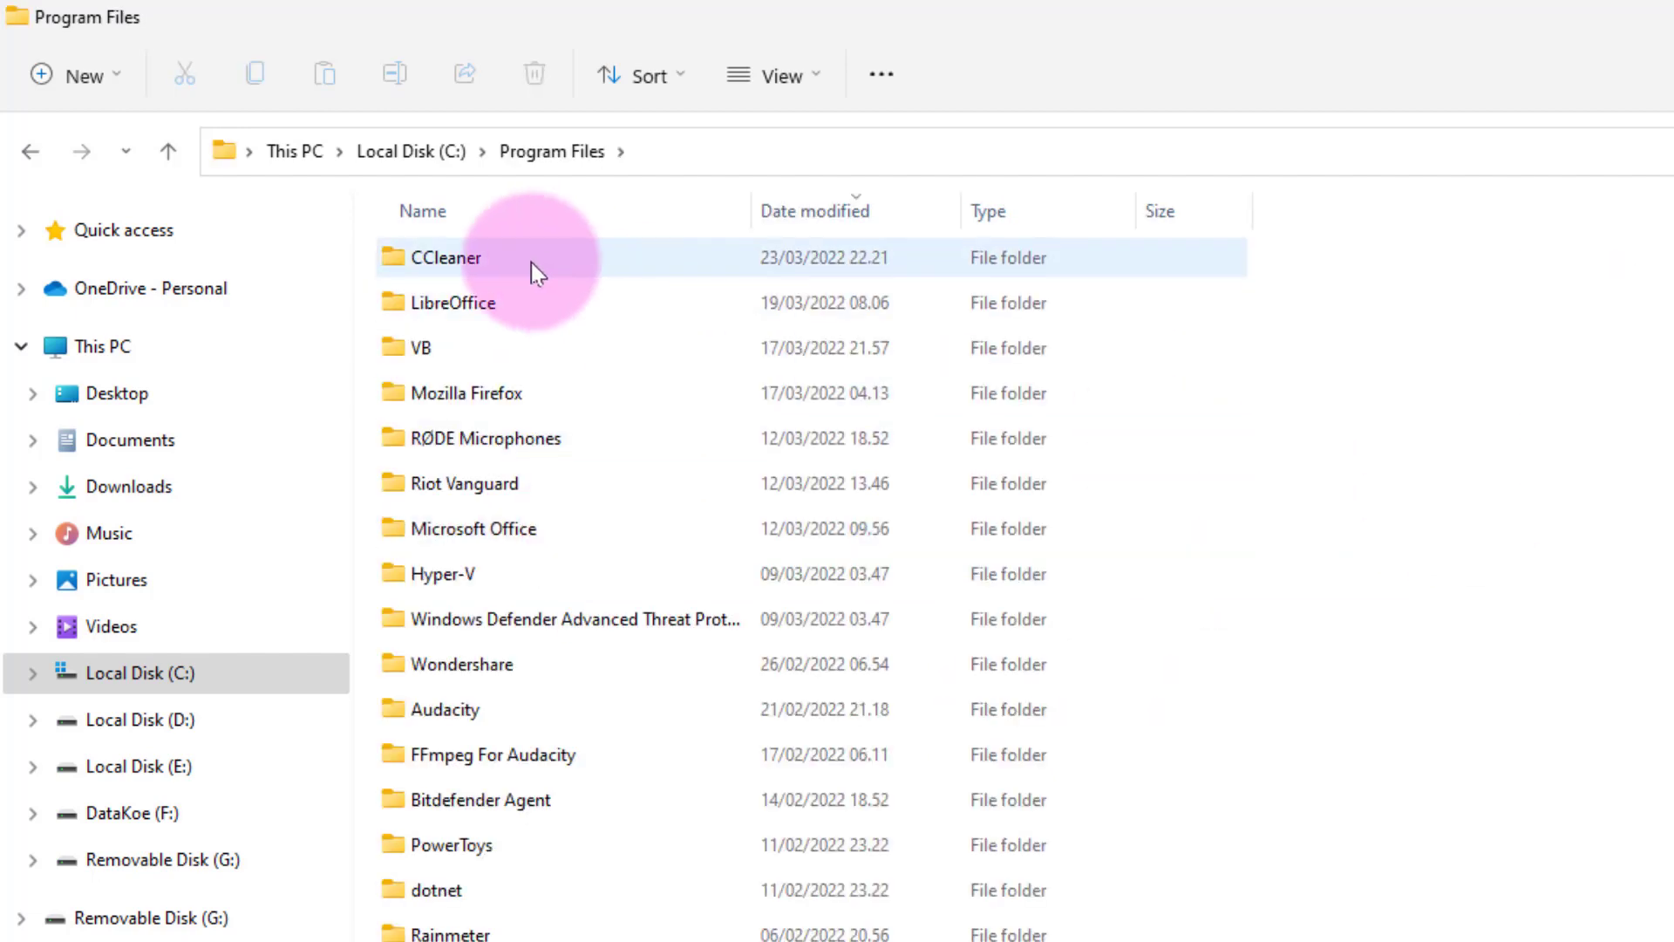
{"action": "double_click", "coordinate": [533, 264]}
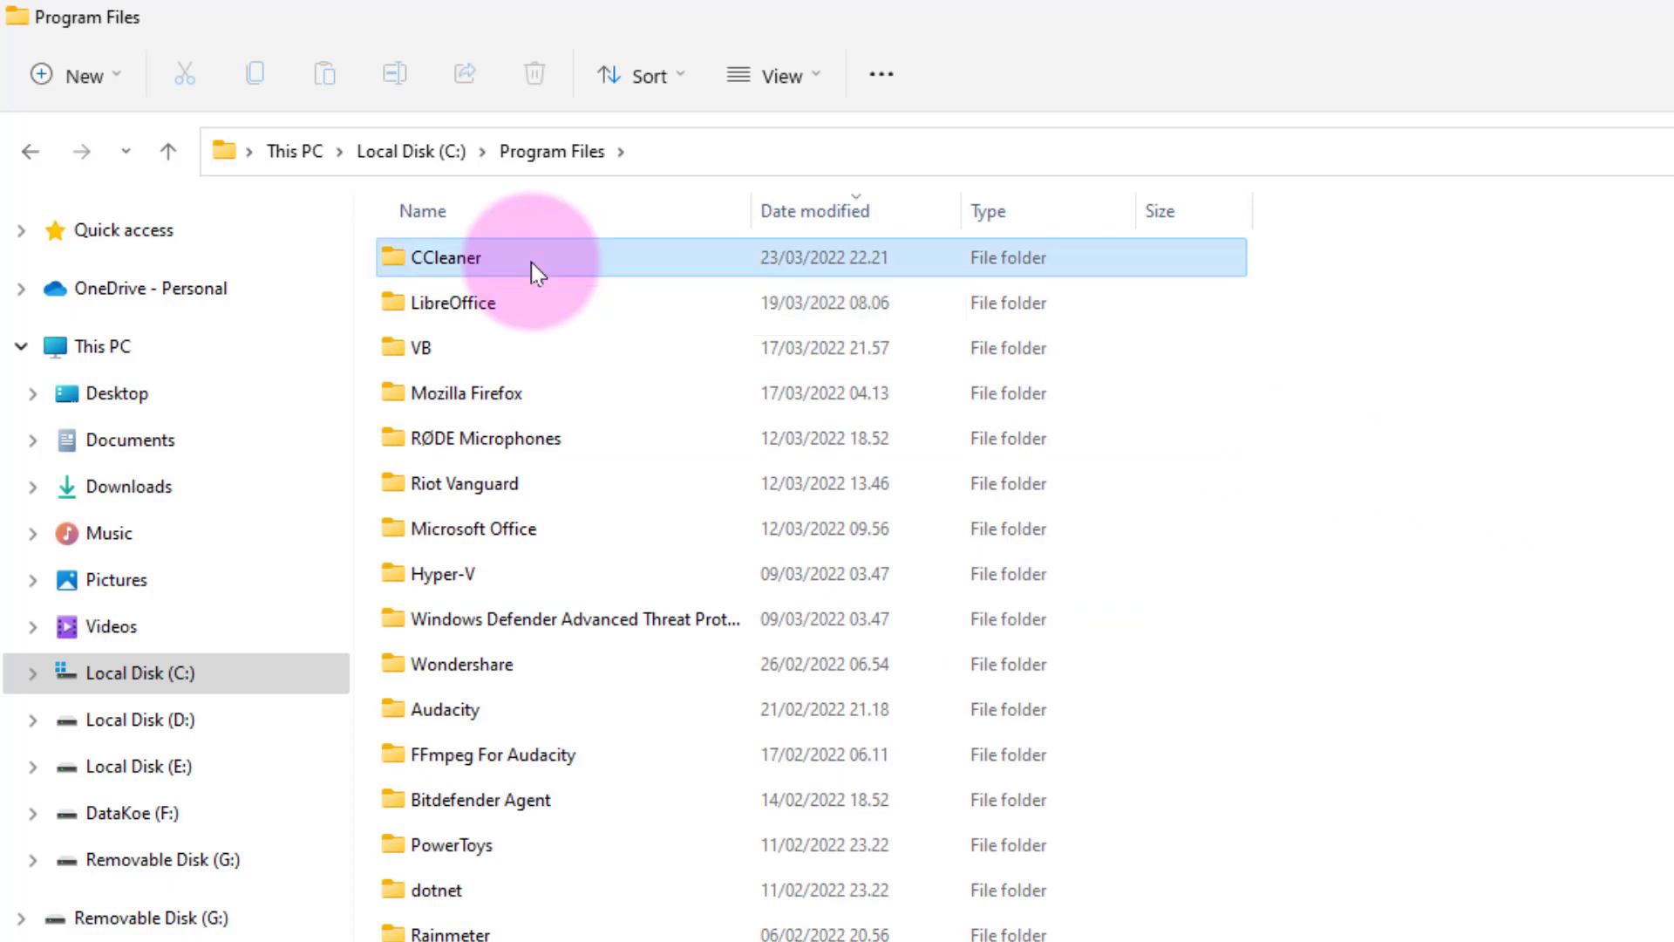
{"action": "left_click", "coordinate": [33, 151]}
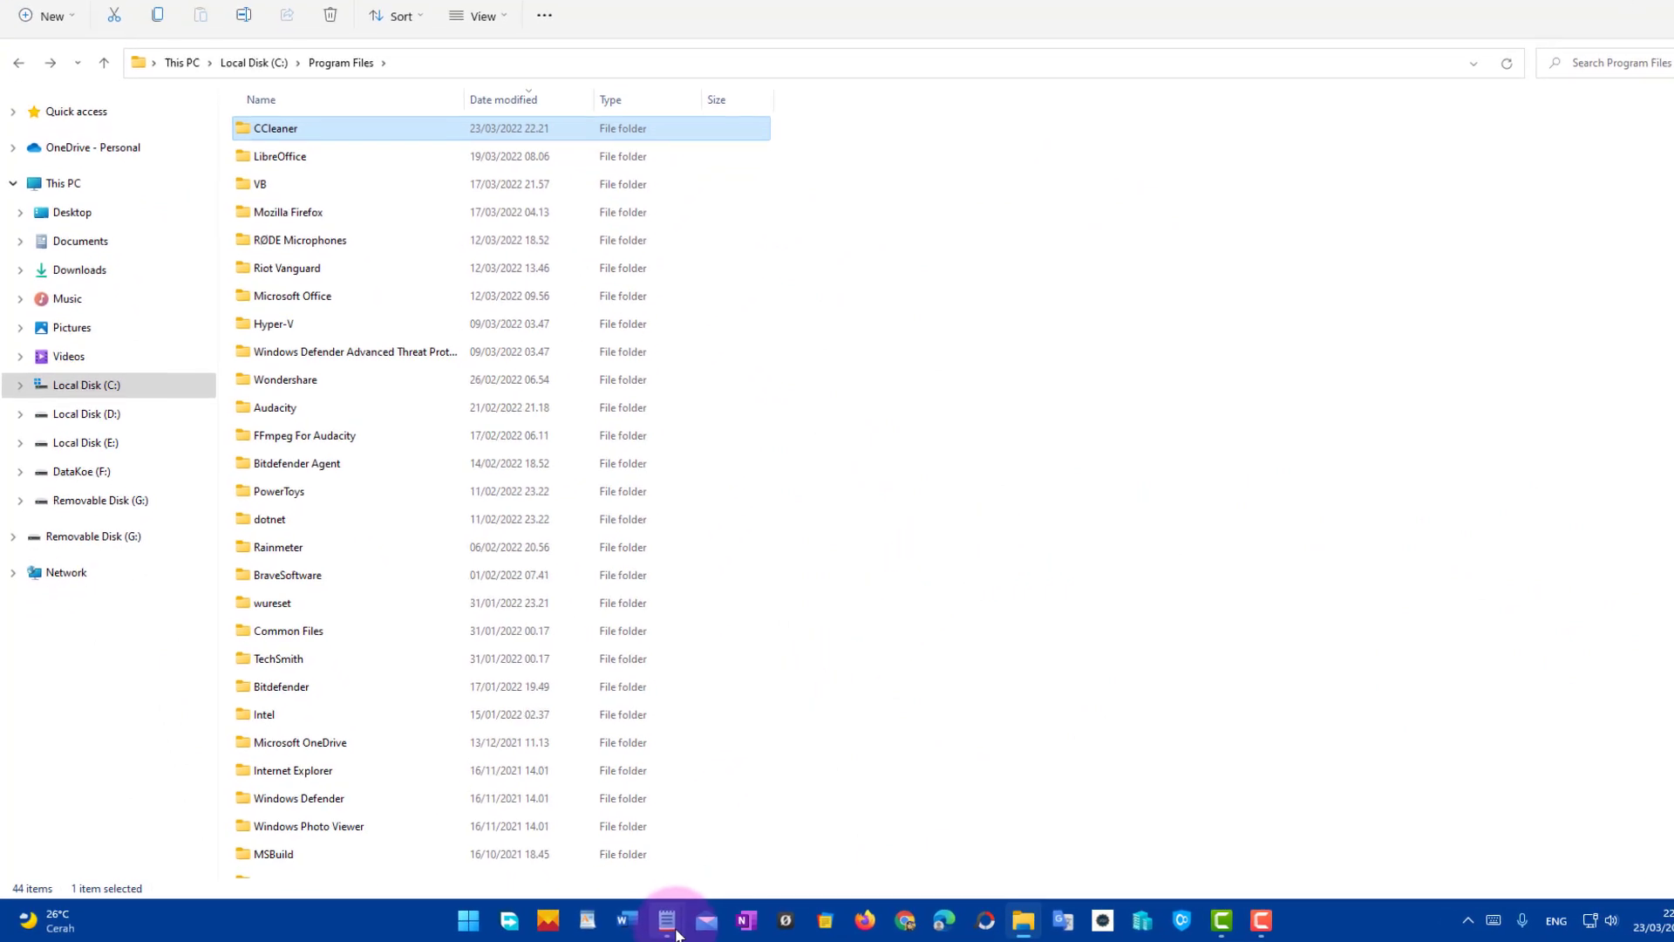
Switch to the Notepad file "Move installed software Dari C ke D ATAU YANG LAINNYA_1.txt" and place its window beside the folder list
{"action": "mouse_move", "coordinate": [679, 925]}
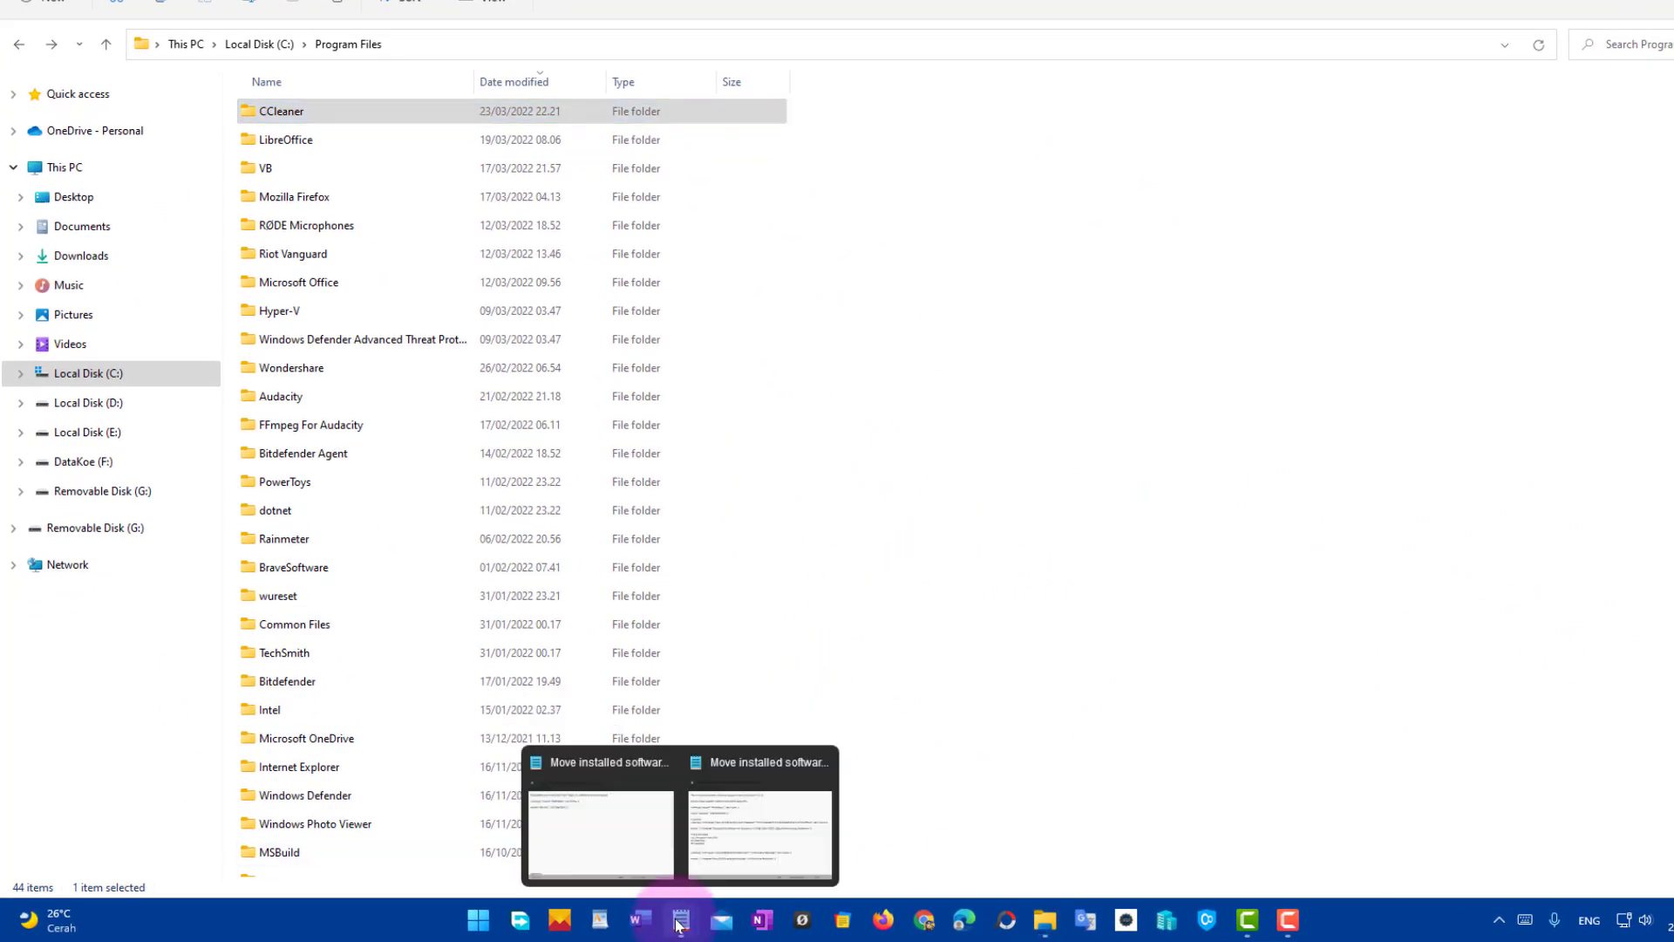
{"action": "left_click", "coordinate": [625, 850]}
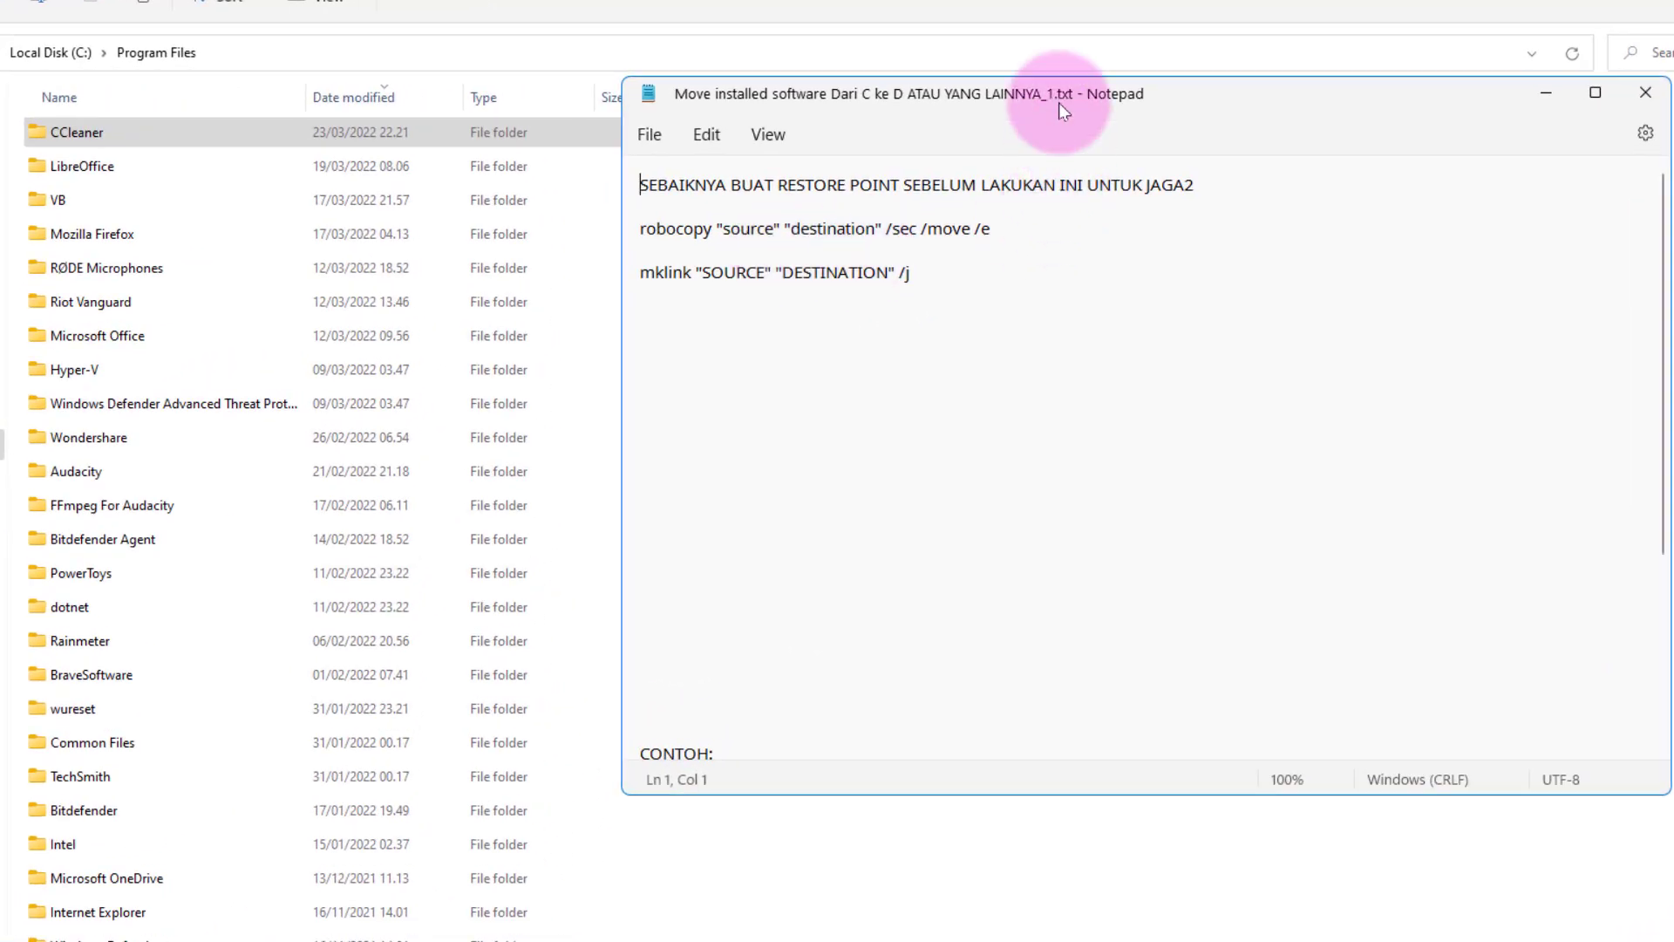
{"action": "left_click_drag", "start_coordinate": [1035, 111], "coordinate": [1070, 114]}
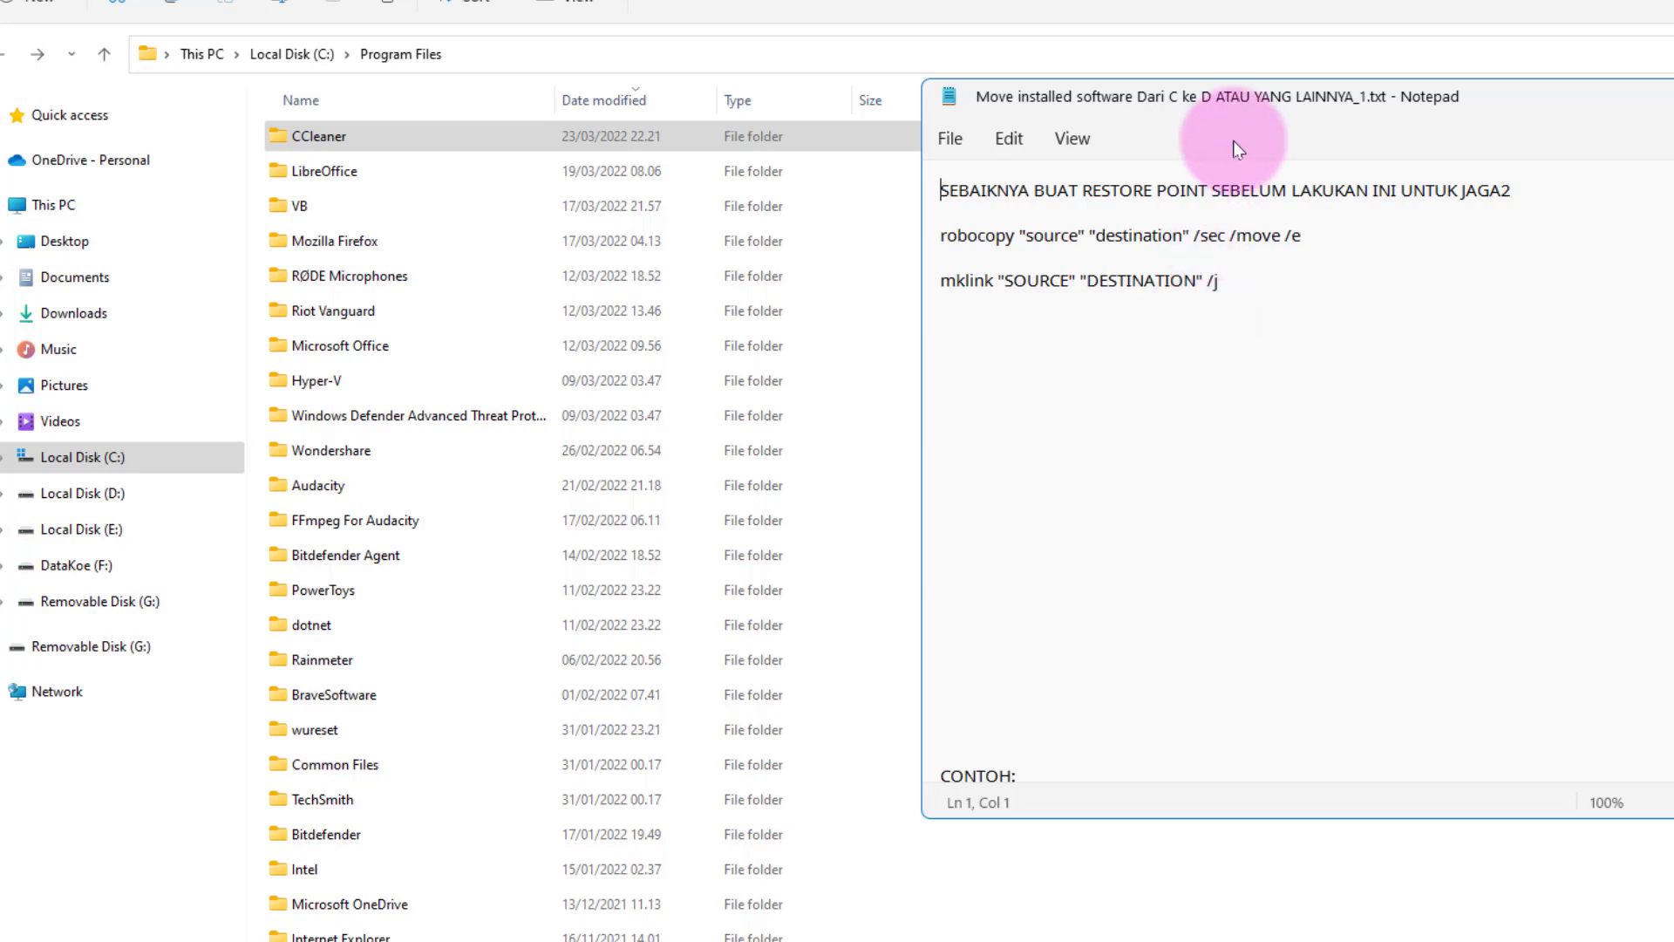
{"action": "left_click_drag", "start_coordinate": [1233, 139], "coordinate": [1395, 38]}
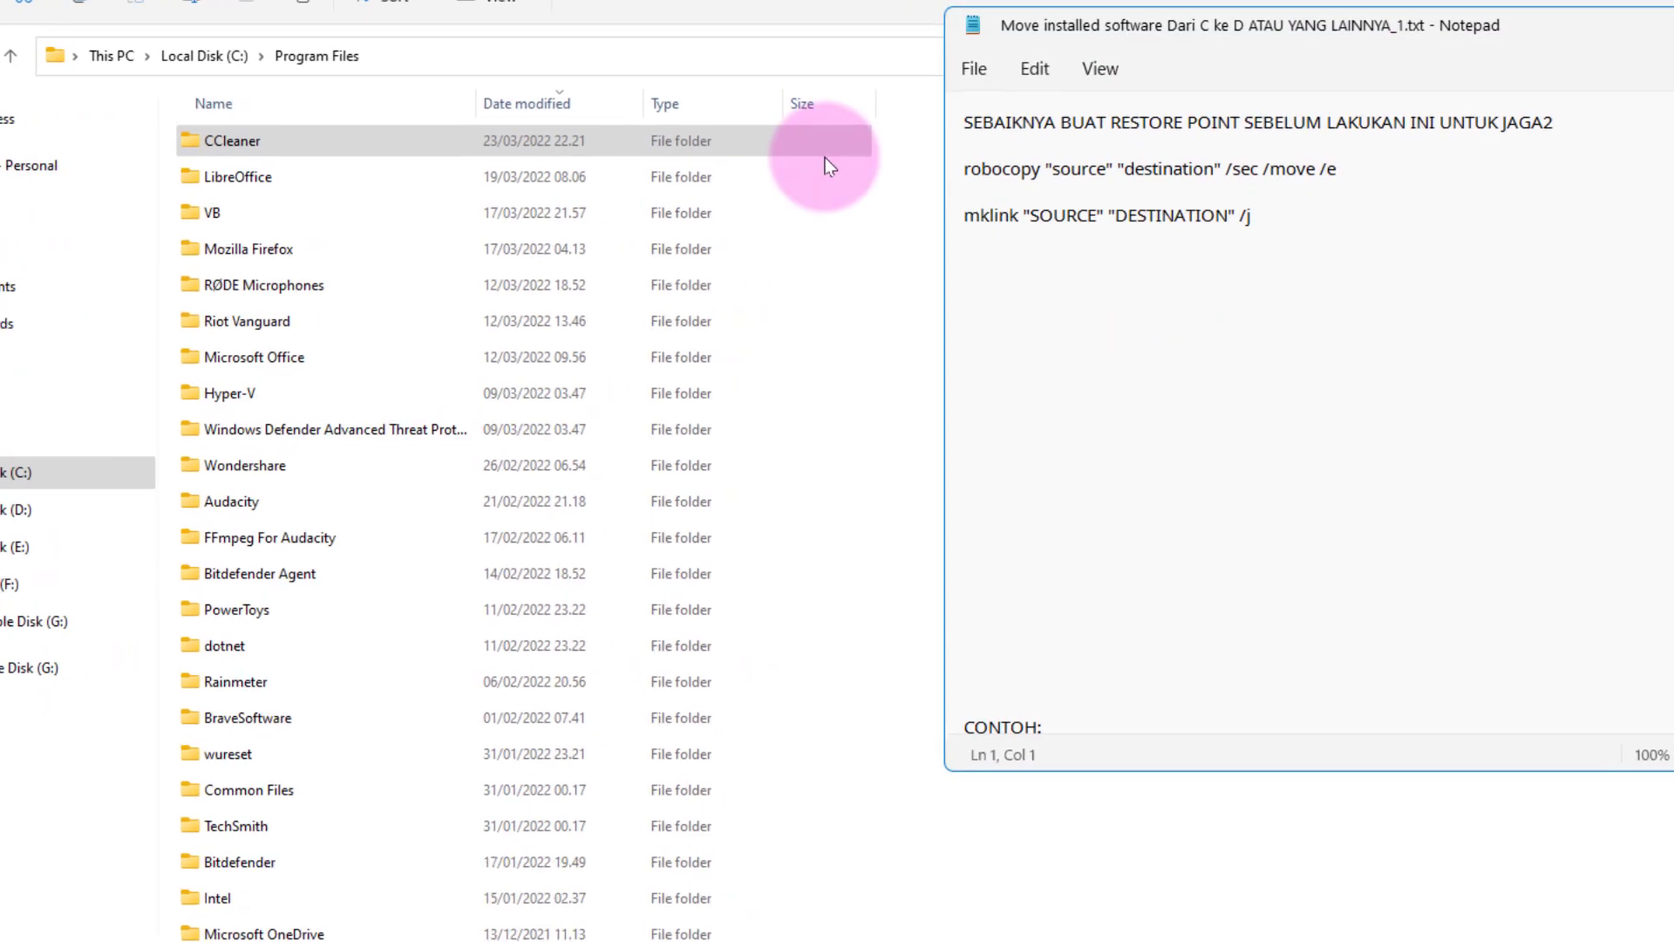
Open the CCleaner folder in Program Files and copy its full path, C:\Program Files\CCleaner
{"action": "left_click", "coordinate": [265, 155]}
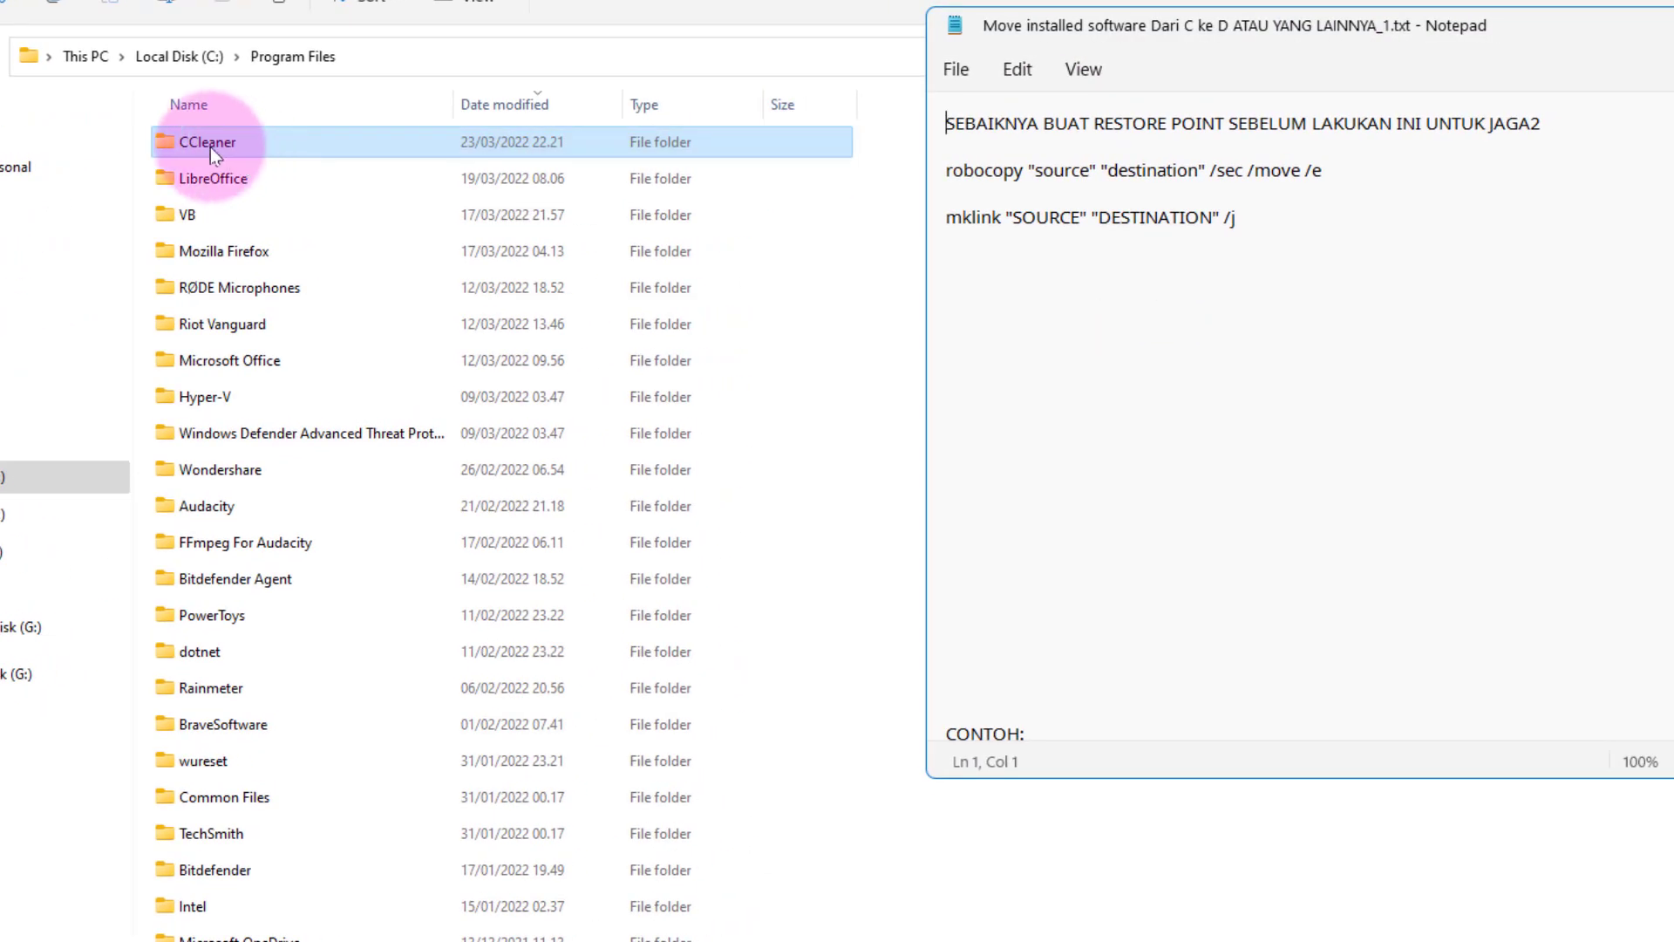
{"action": "double_click", "coordinate": [212, 148]}
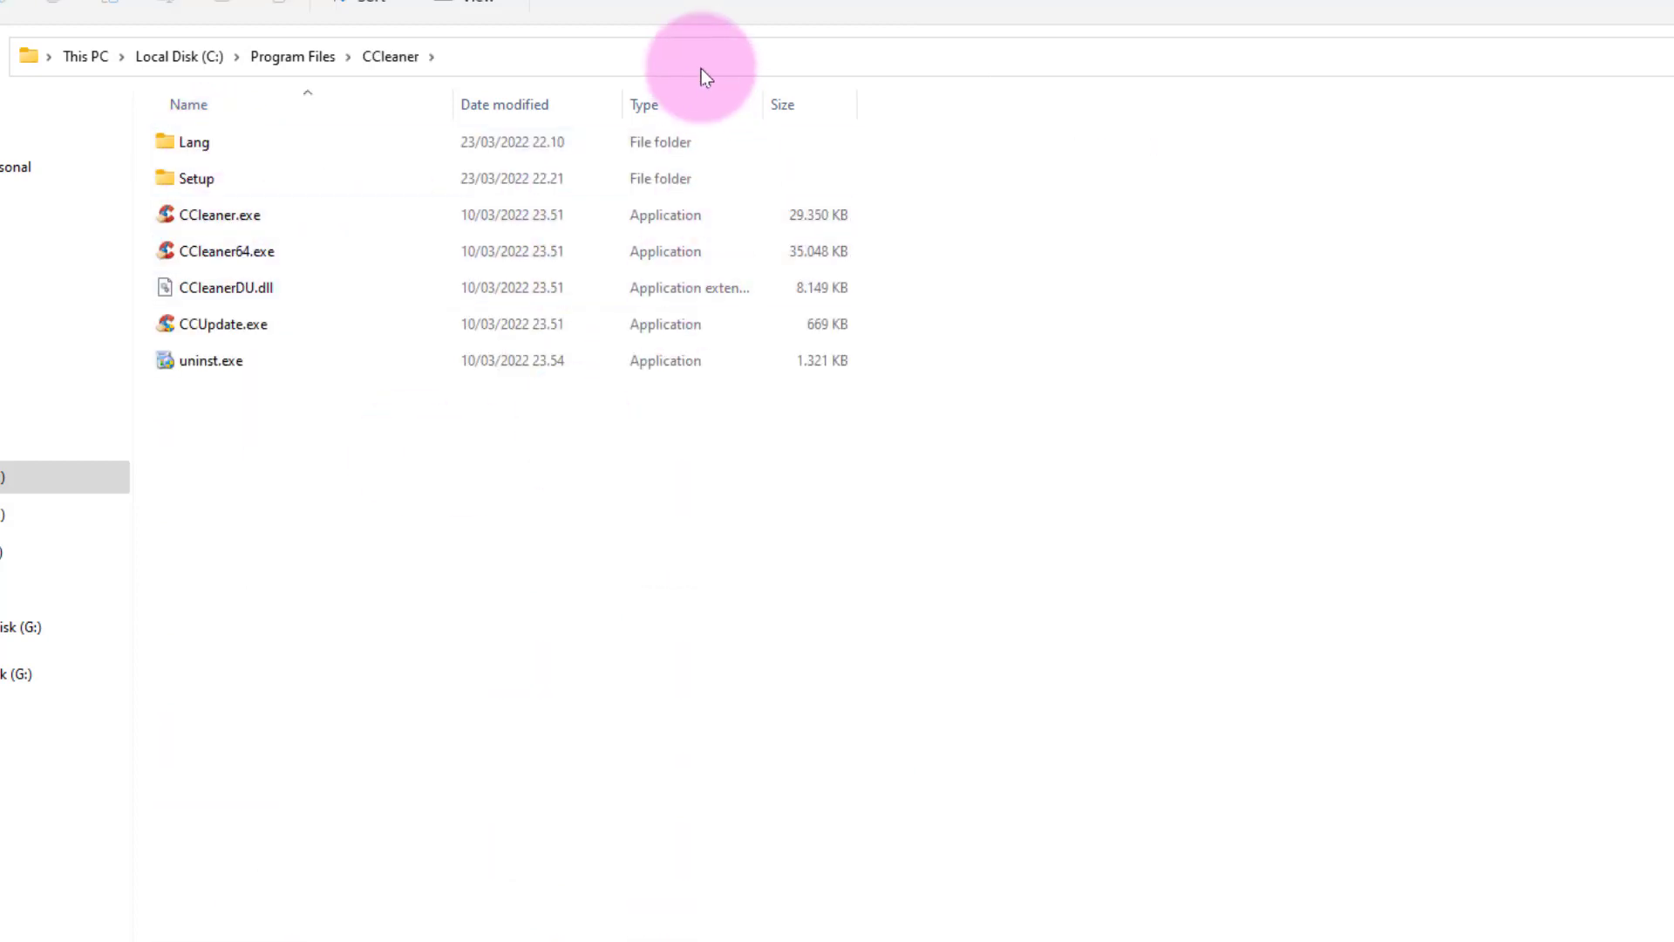
{"action": "left_click", "coordinate": [645, 61]}
{"action": "key", "text": "ctrl+c"}
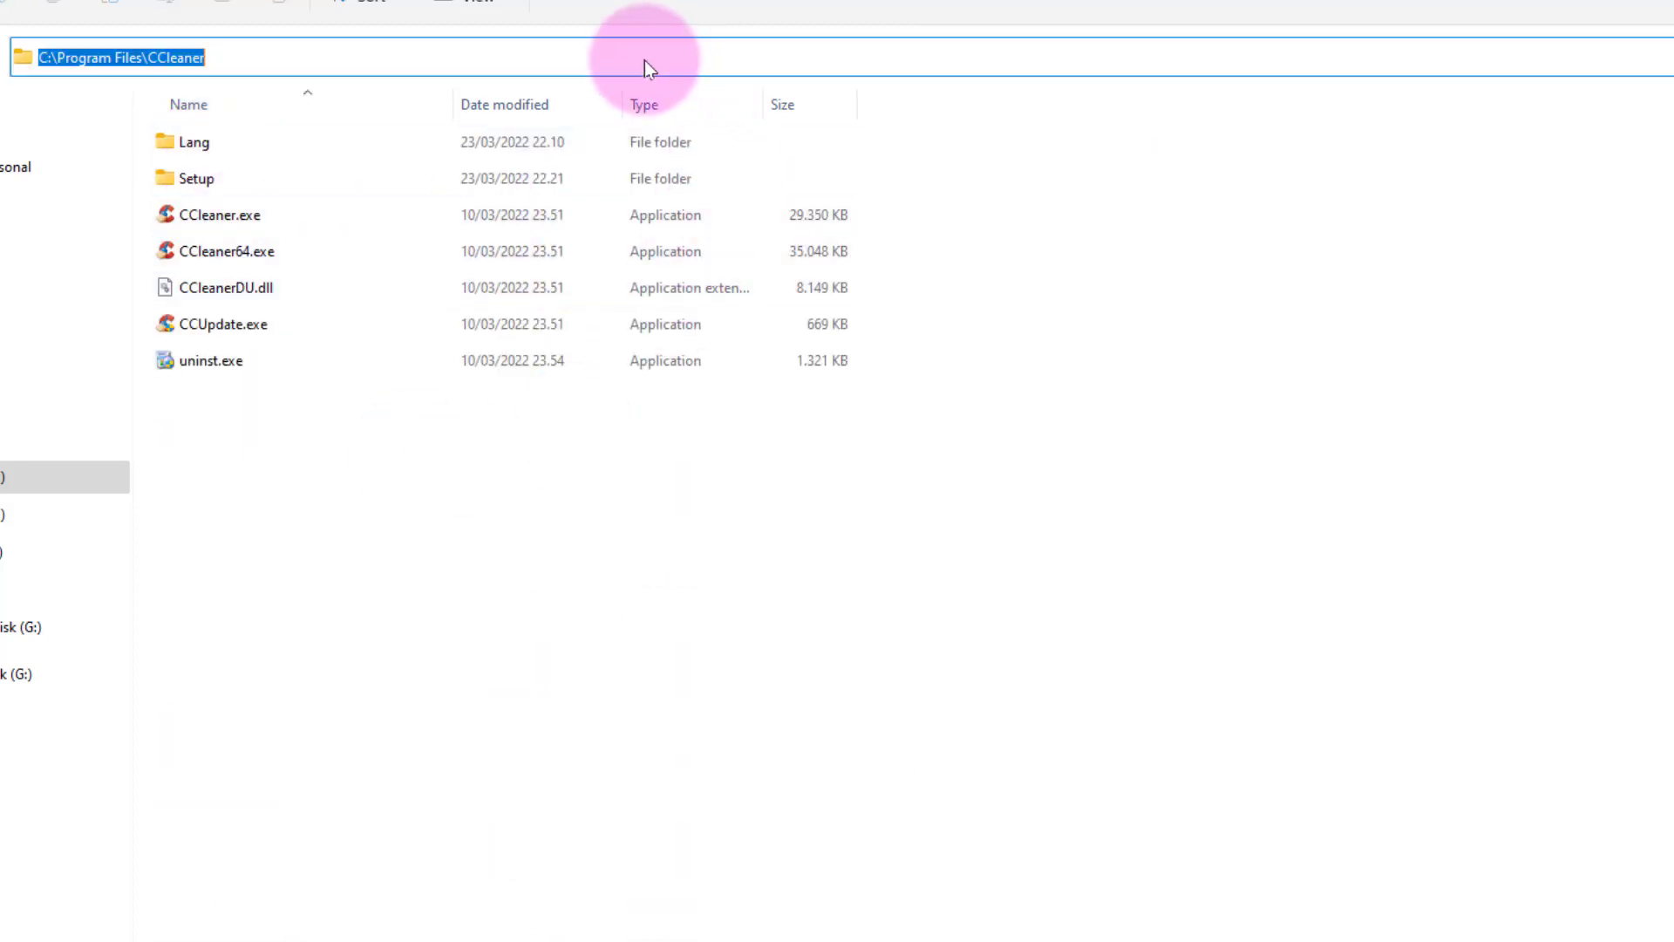
{"action": "right_click", "coordinate": [175, 58]}
{"action": "left_click", "coordinate": [232, 138]}
{"action": "key", "text": "Escape"}
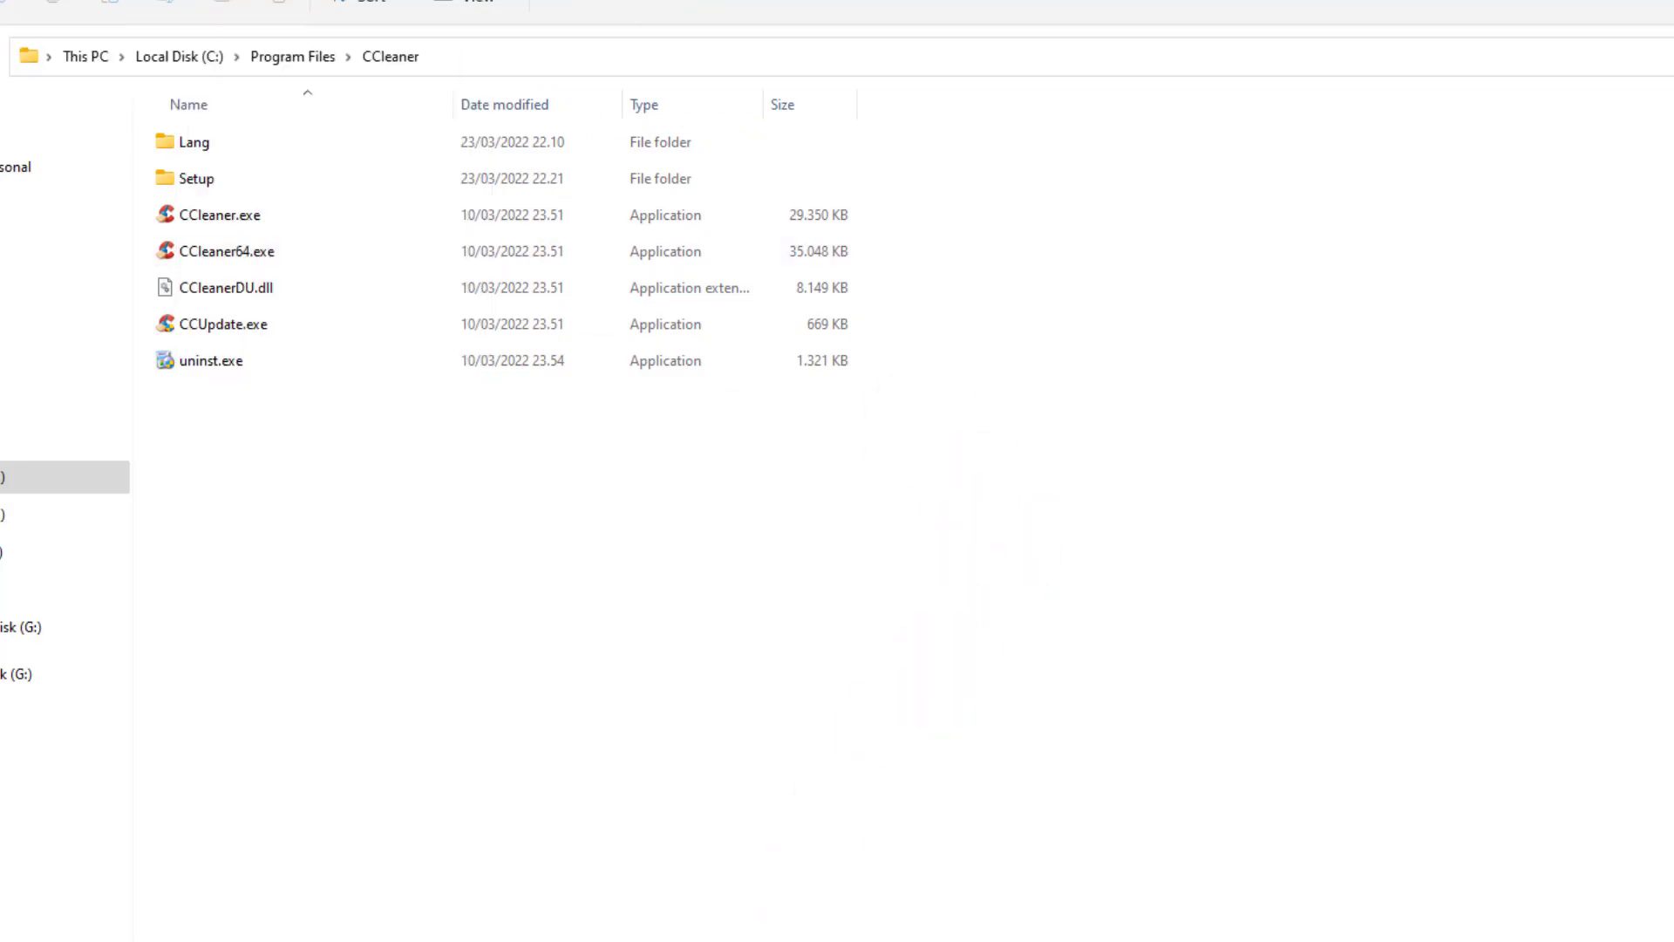
In the Notepad robocopy line, replace the word source with the copied path C:\Program Files\CCleaner
{"action": "key", "text": "alt+Tab"}
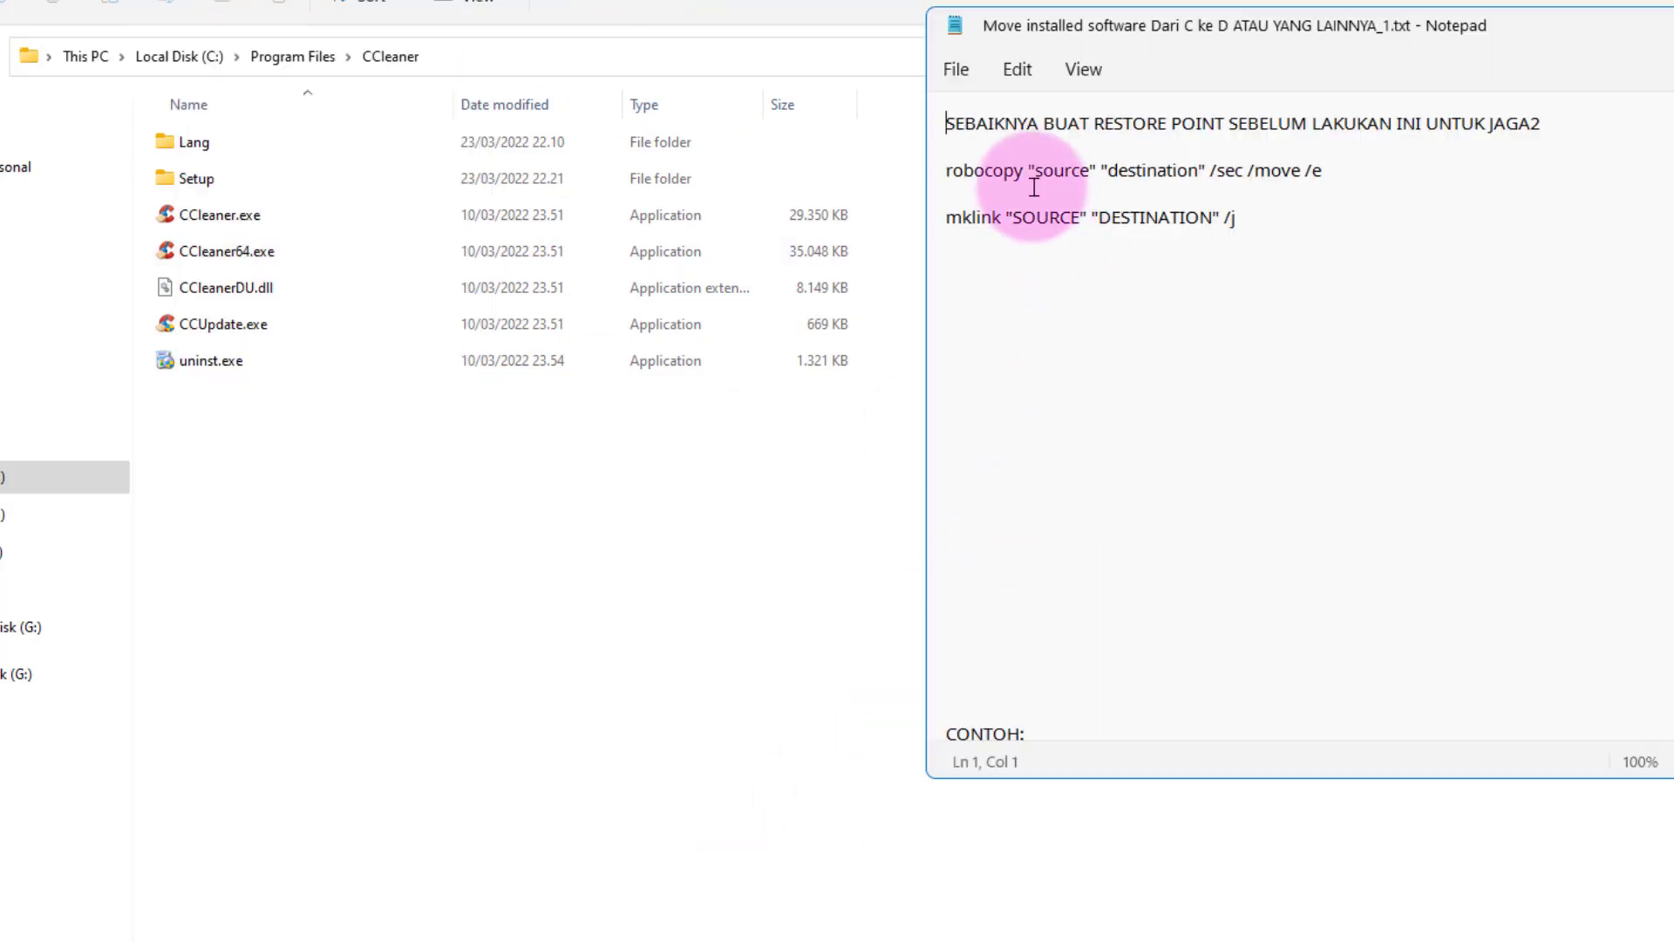
{"action": "left_click_drag", "start_coordinate": [1035, 173], "coordinate": [1092, 172]}
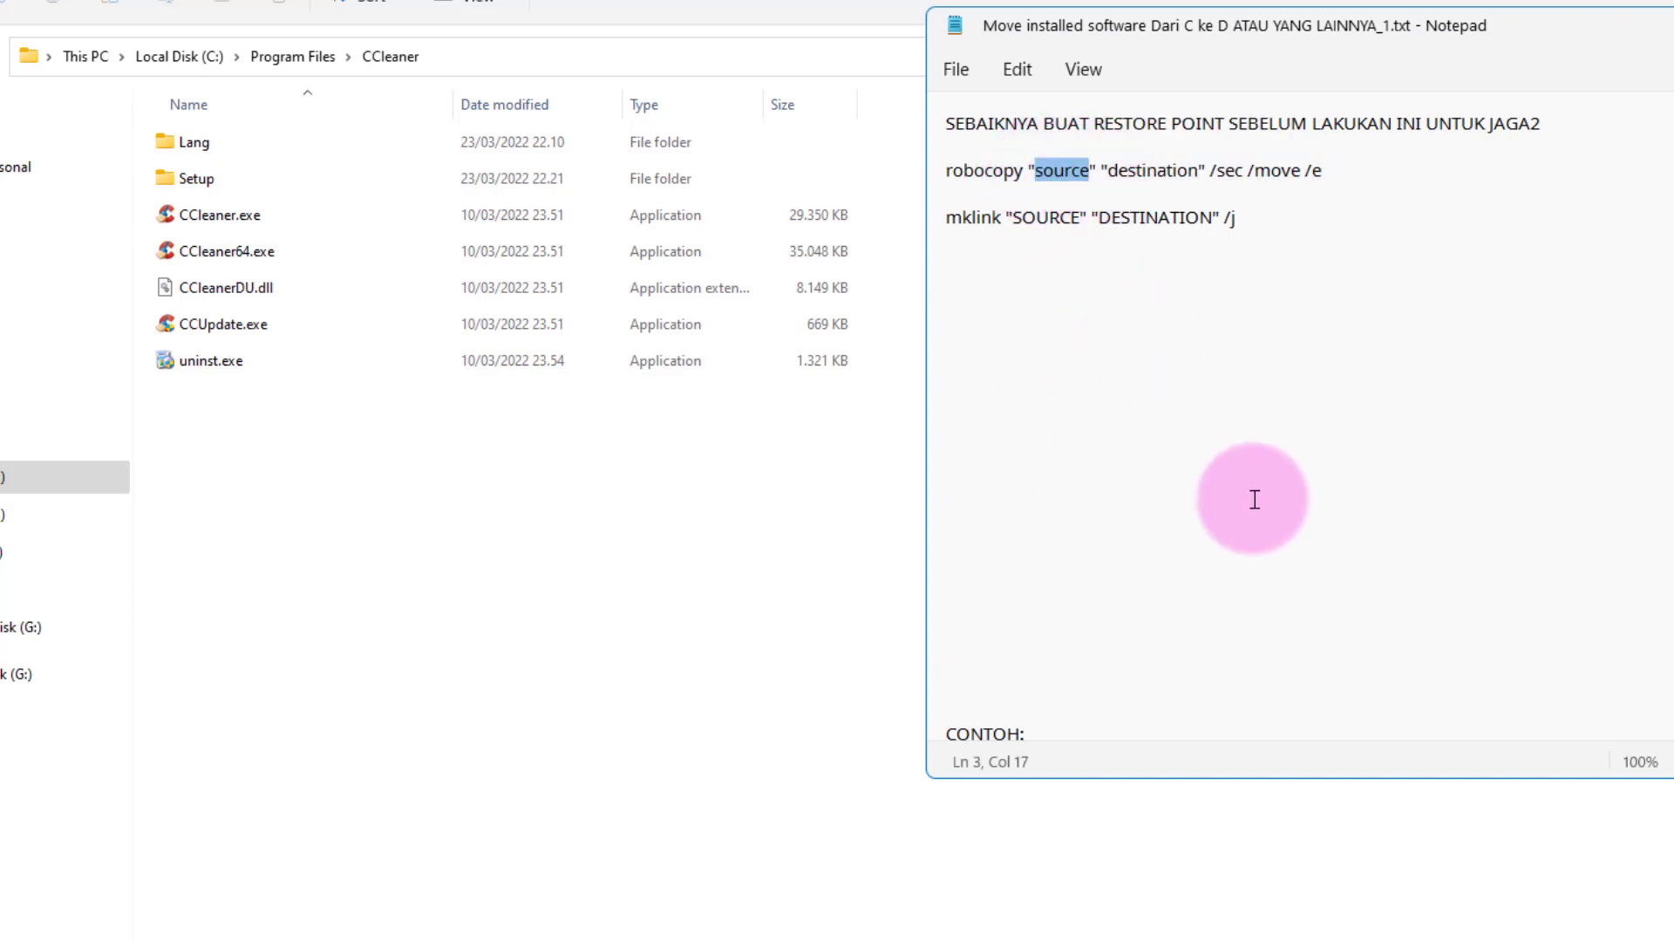
{"action": "key", "text": "ctrl+v"}
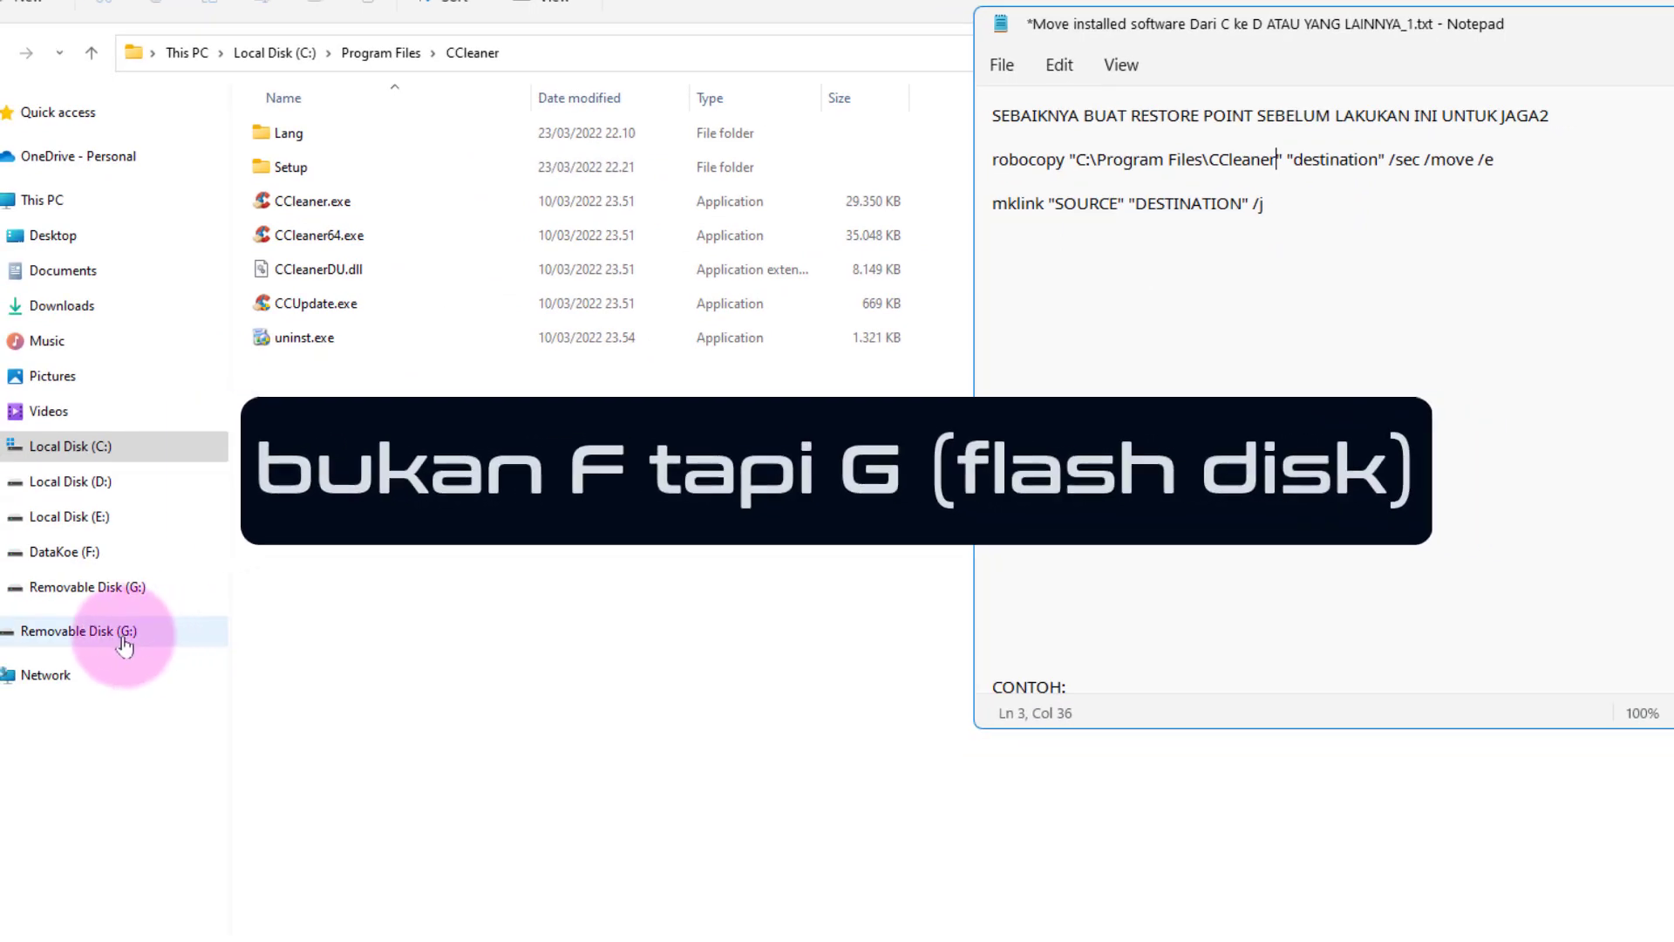
Open Removable Disk (G:) in File Explorer and copy its path, G:\
{"action": "left_click", "coordinate": [112, 589]}
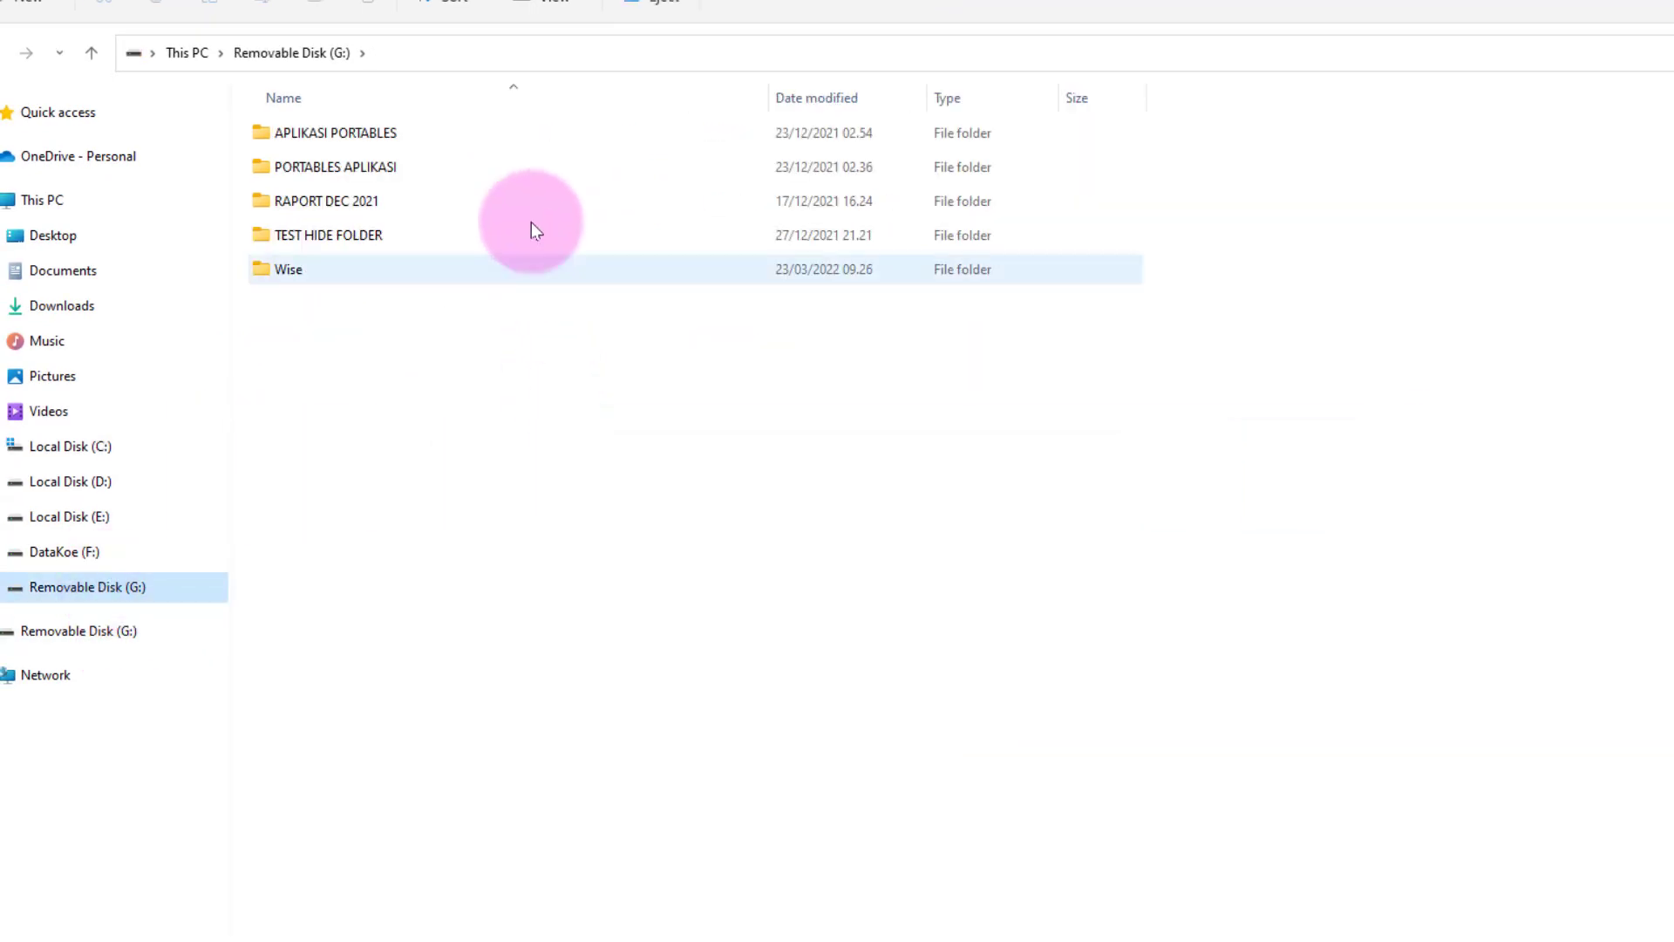
{"action": "left_click", "coordinate": [482, 63]}
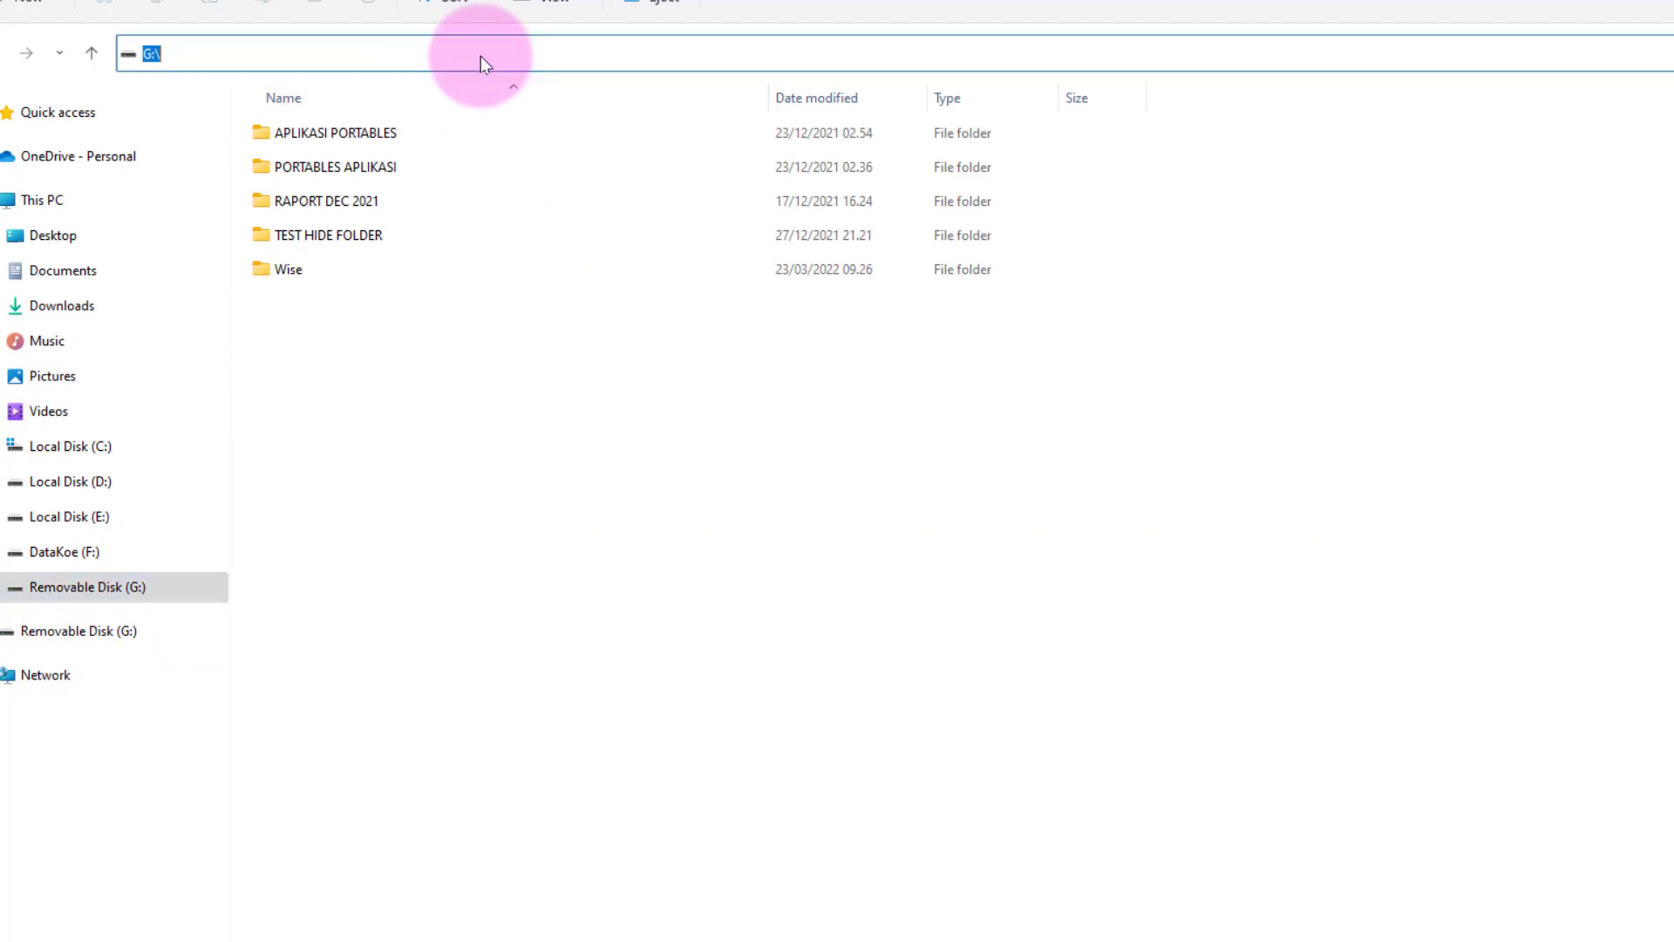
{"action": "right_click", "coordinate": [151, 53]}
{"action": "left_click", "coordinate": [232, 129]}
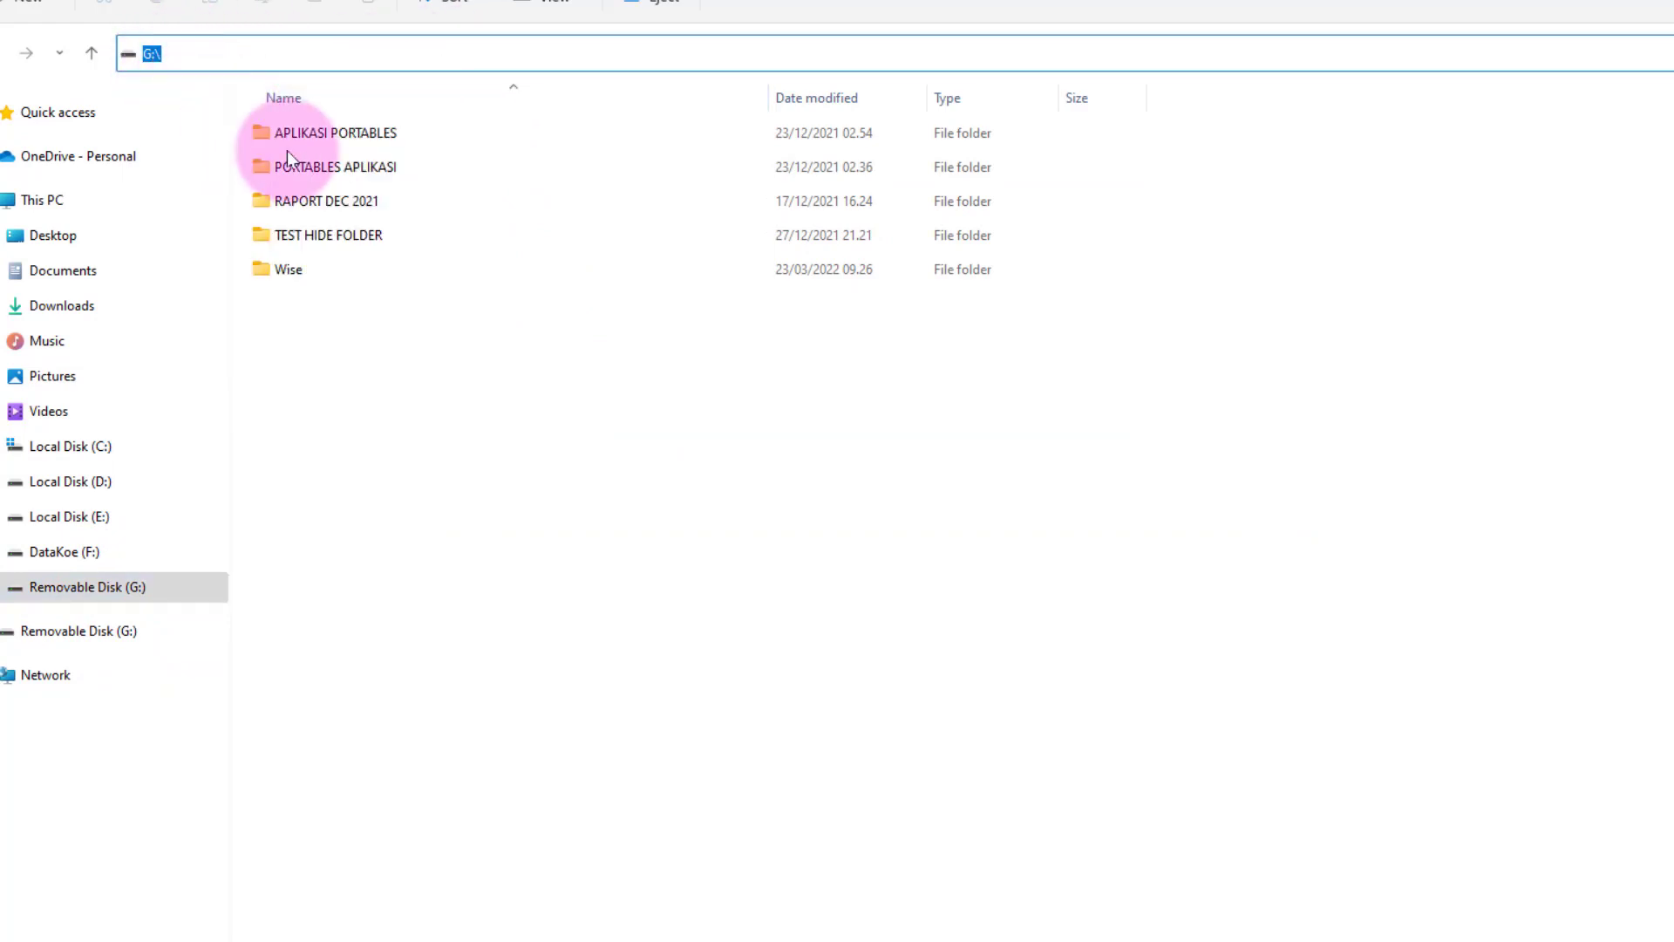
Back in Notepad, replace the word destination in the robocopy line with the copied path G:\
{"action": "mouse_move", "coordinate": [778, 940]}
{"action": "left_click", "coordinate": [680, 911]}
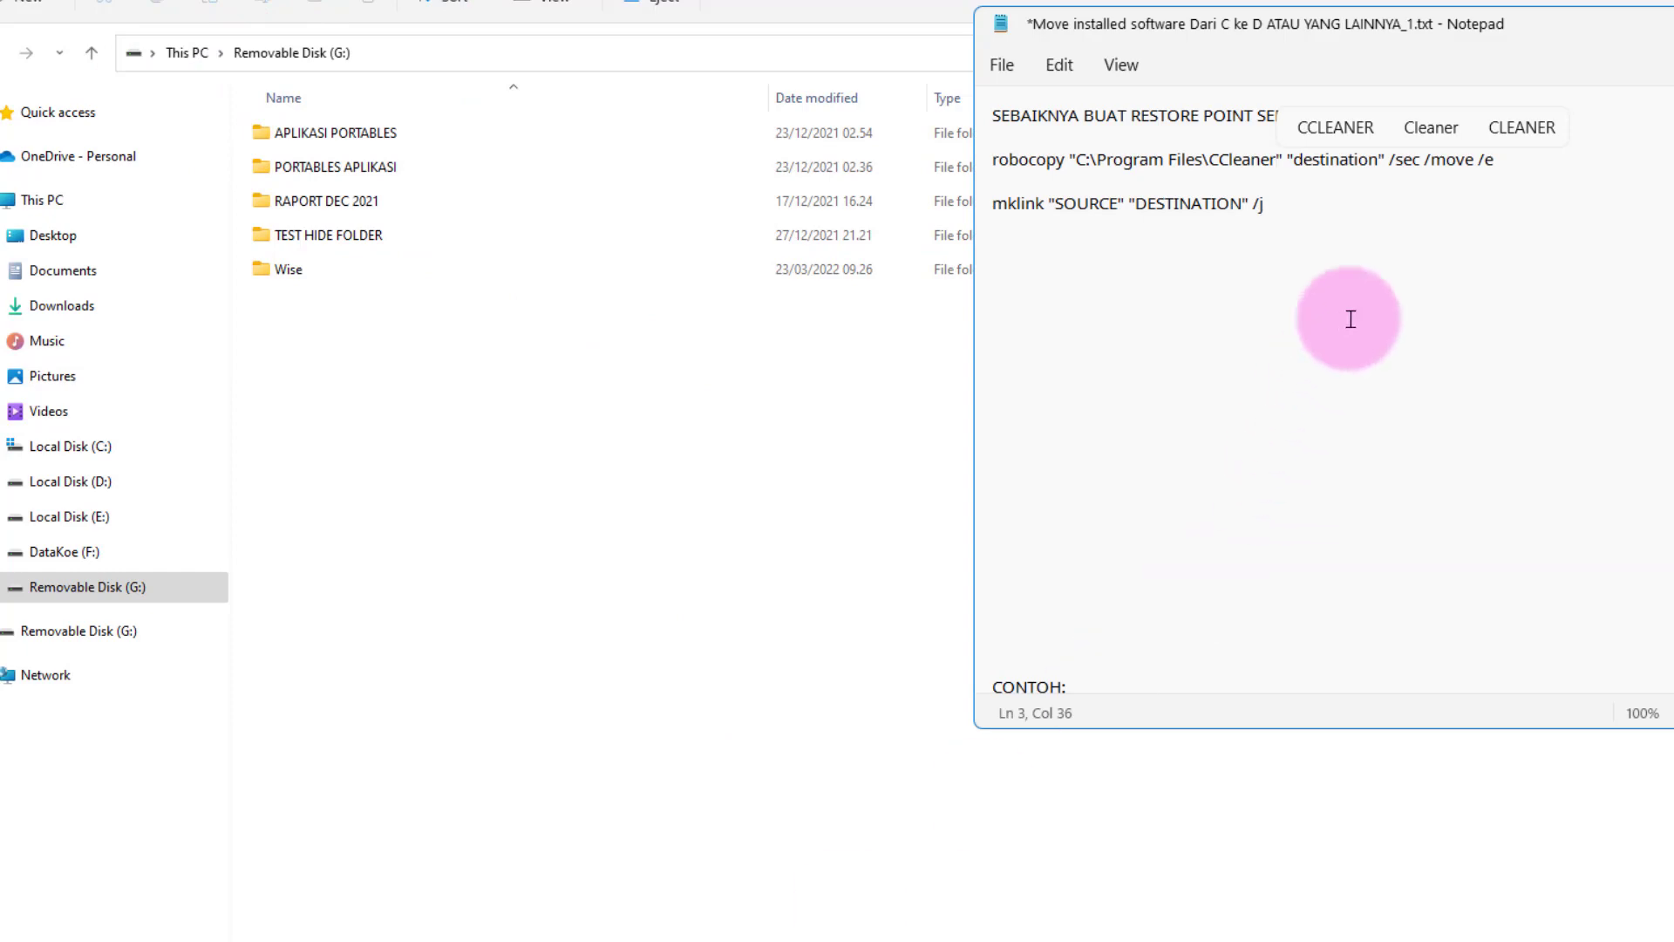
{"action": "double_click", "coordinate": [1324, 160]}
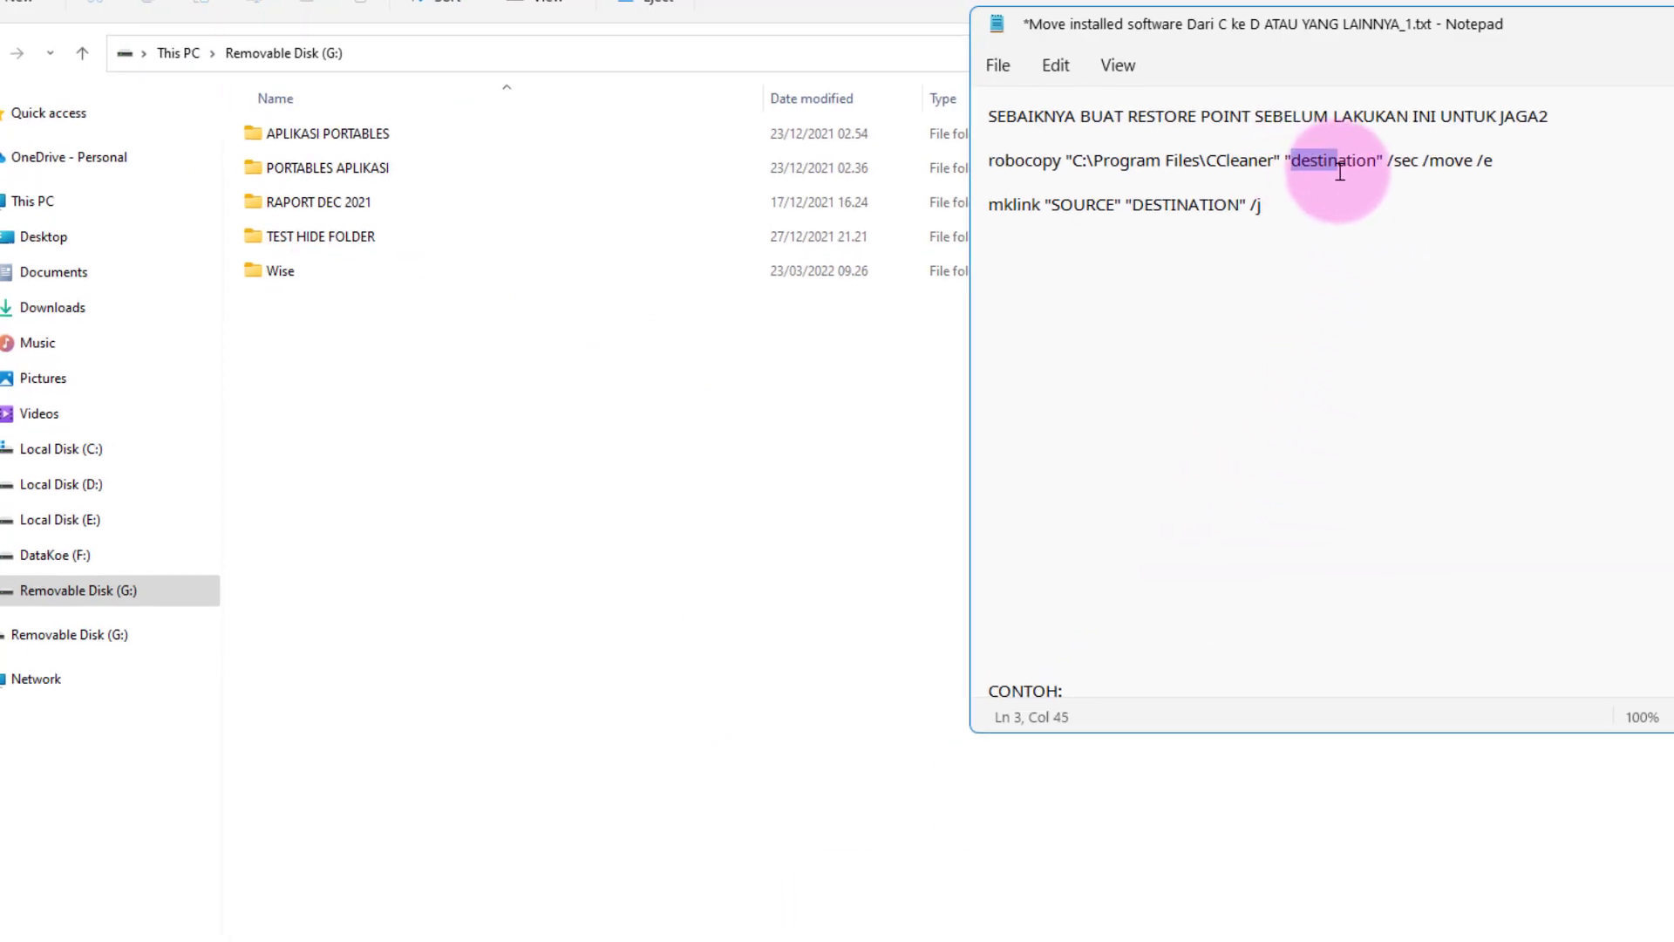
{"action": "right_click", "coordinate": [1313, 185]}
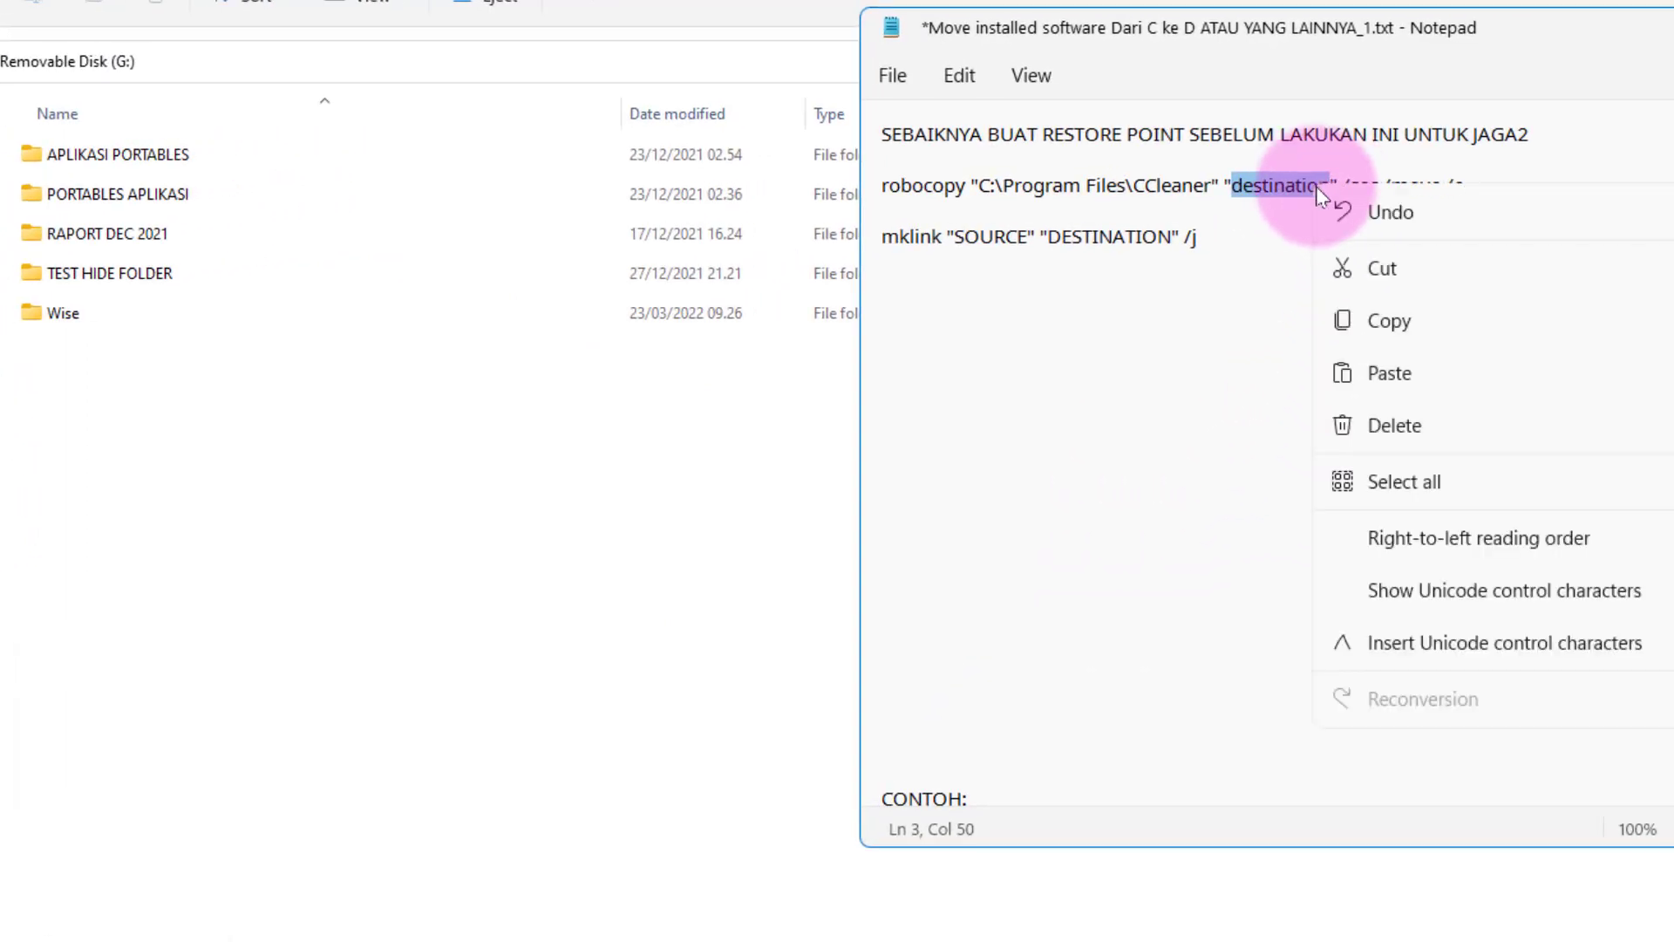
{"action": "left_click", "coordinate": [1443, 372]}
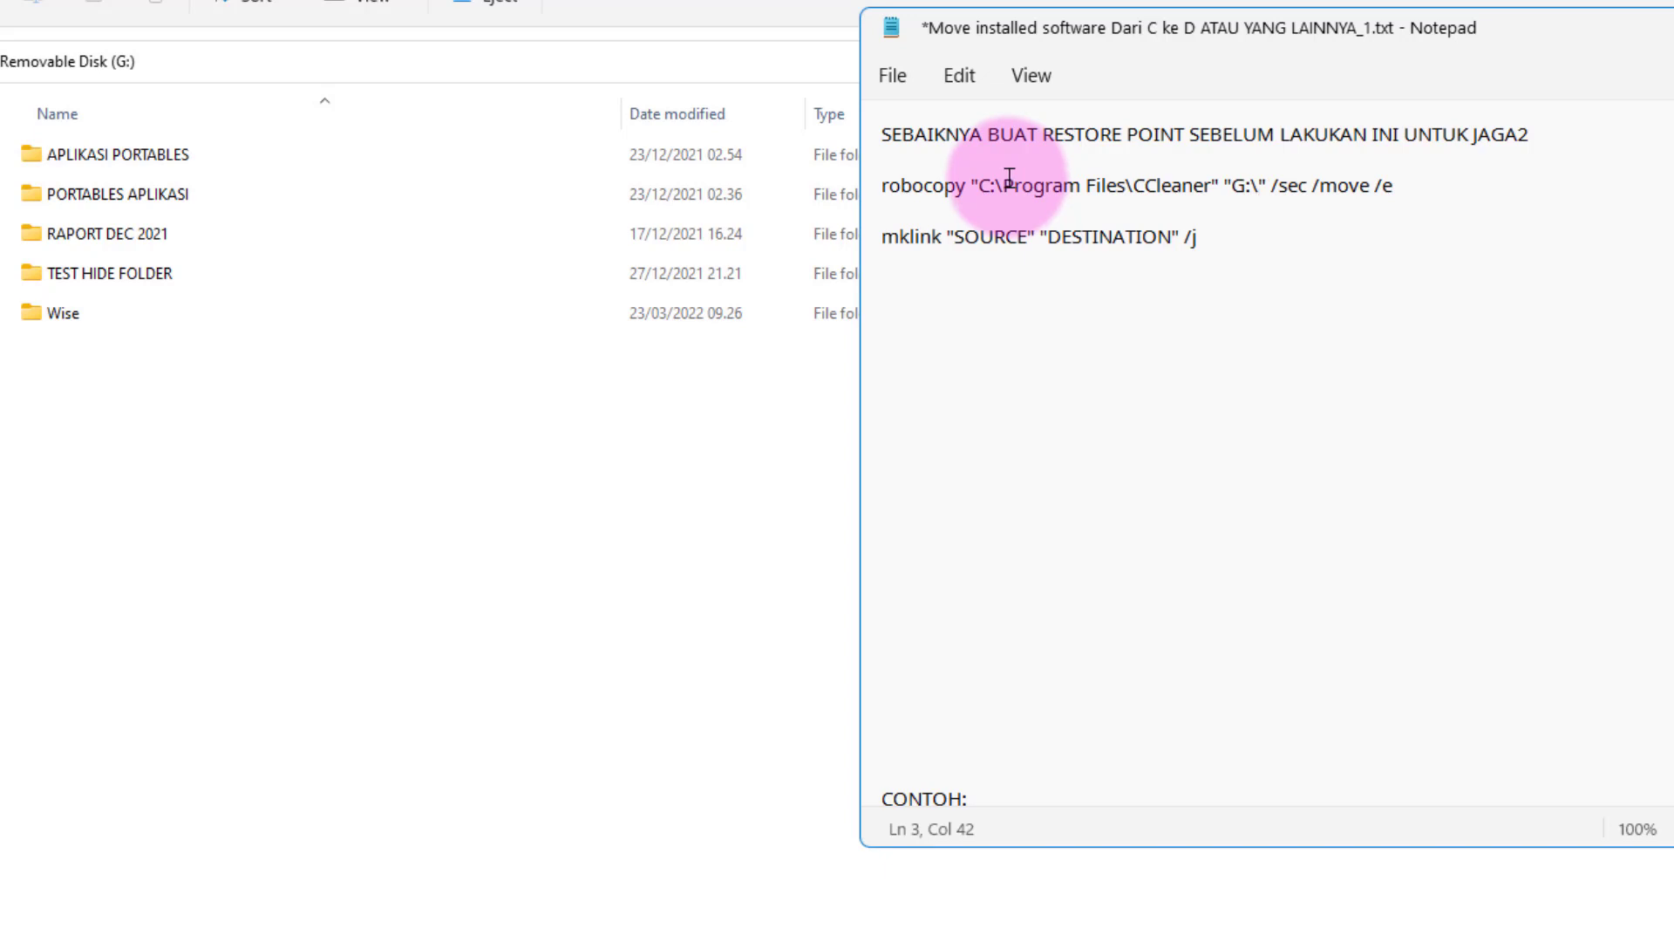
Copy Program Files\CCleaner from the robocopy source path and append it to the destination path after G:\
{"action": "left_click_drag", "start_coordinate": [1006, 179], "coordinate": [1202, 192]}
{"action": "right_click", "coordinate": [1201, 192]}
{"action": "left_click", "coordinate": [1260, 317]}
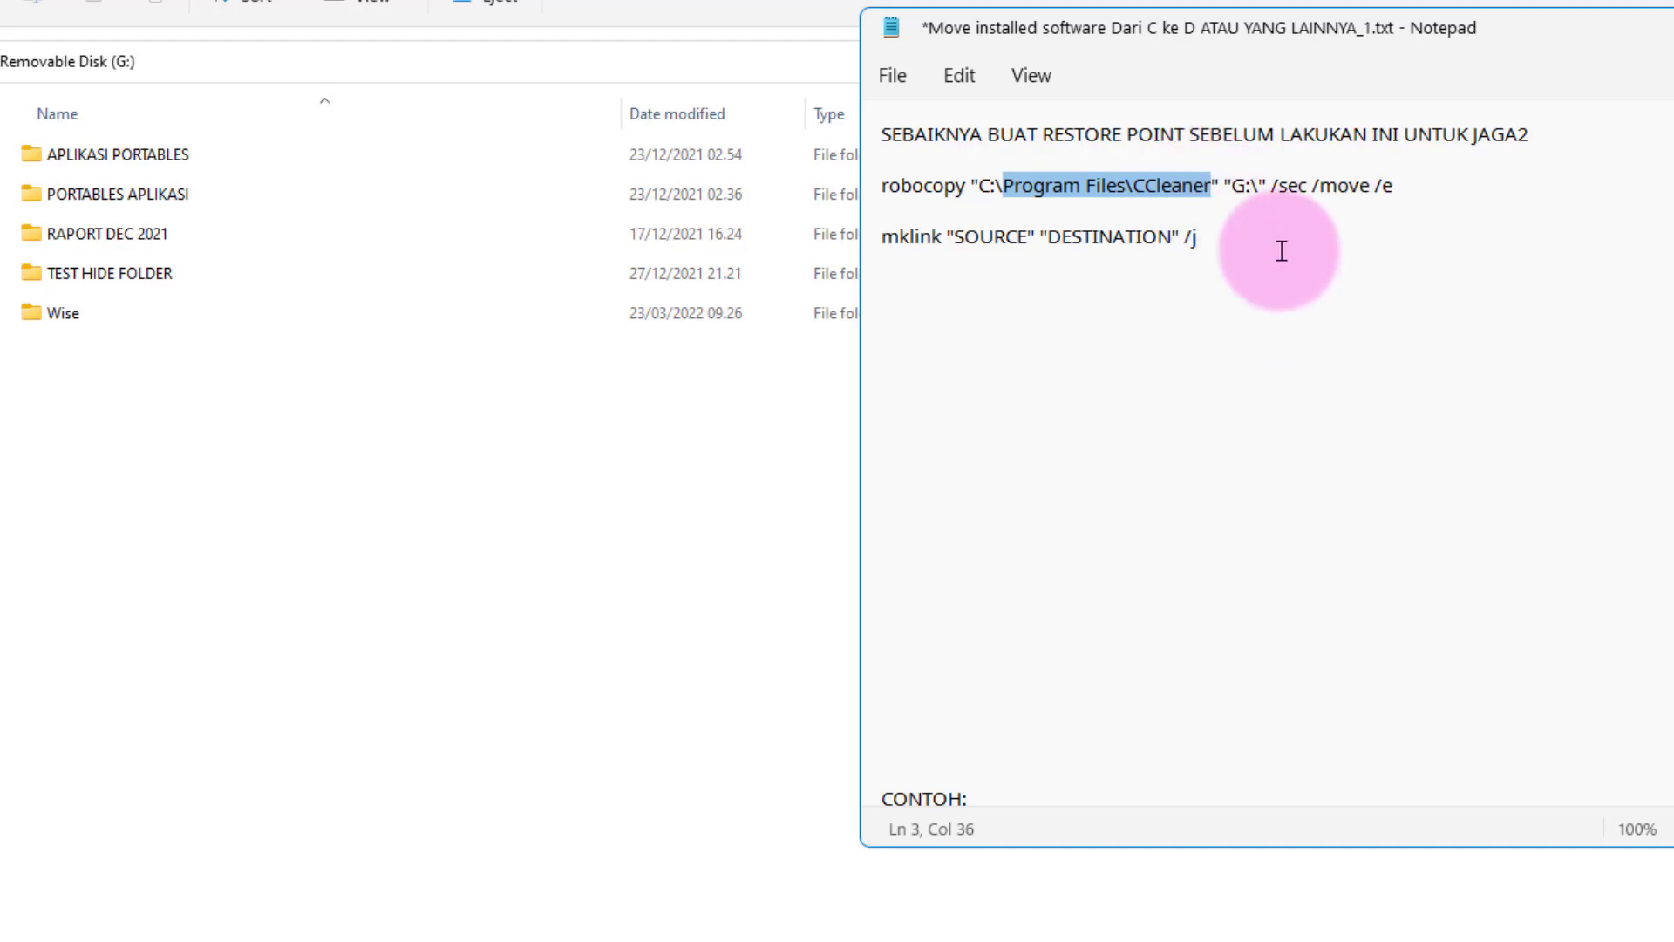
{"action": "left_click", "coordinate": [1258, 180]}
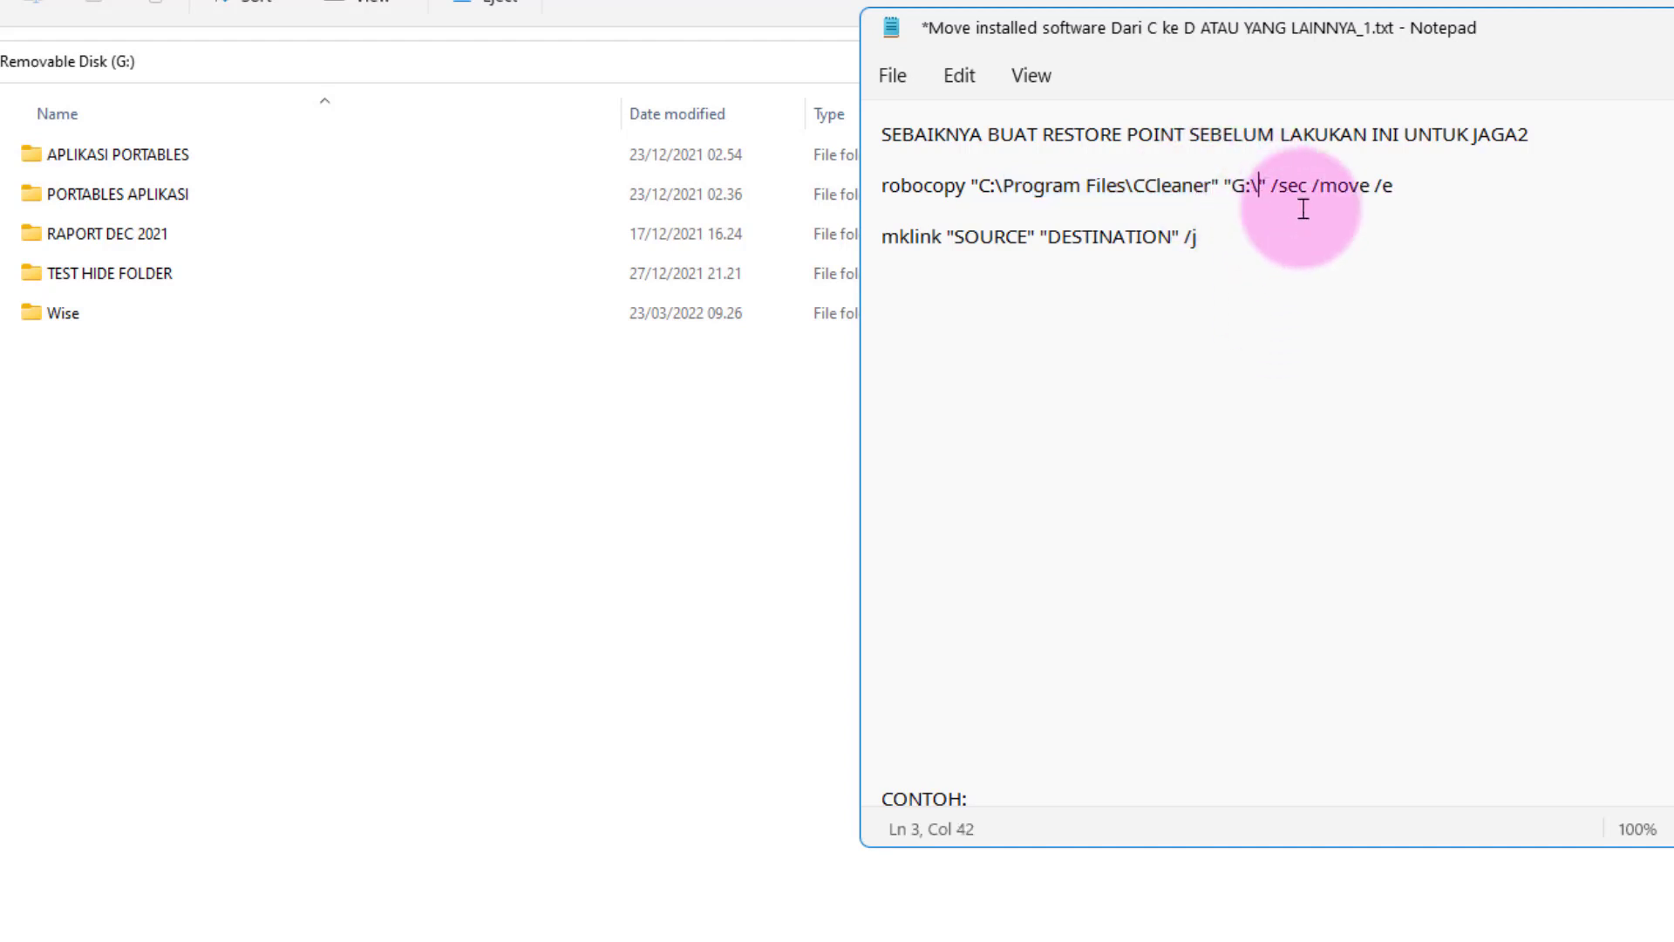
{"action": "key", "text": "ctrl+v"}
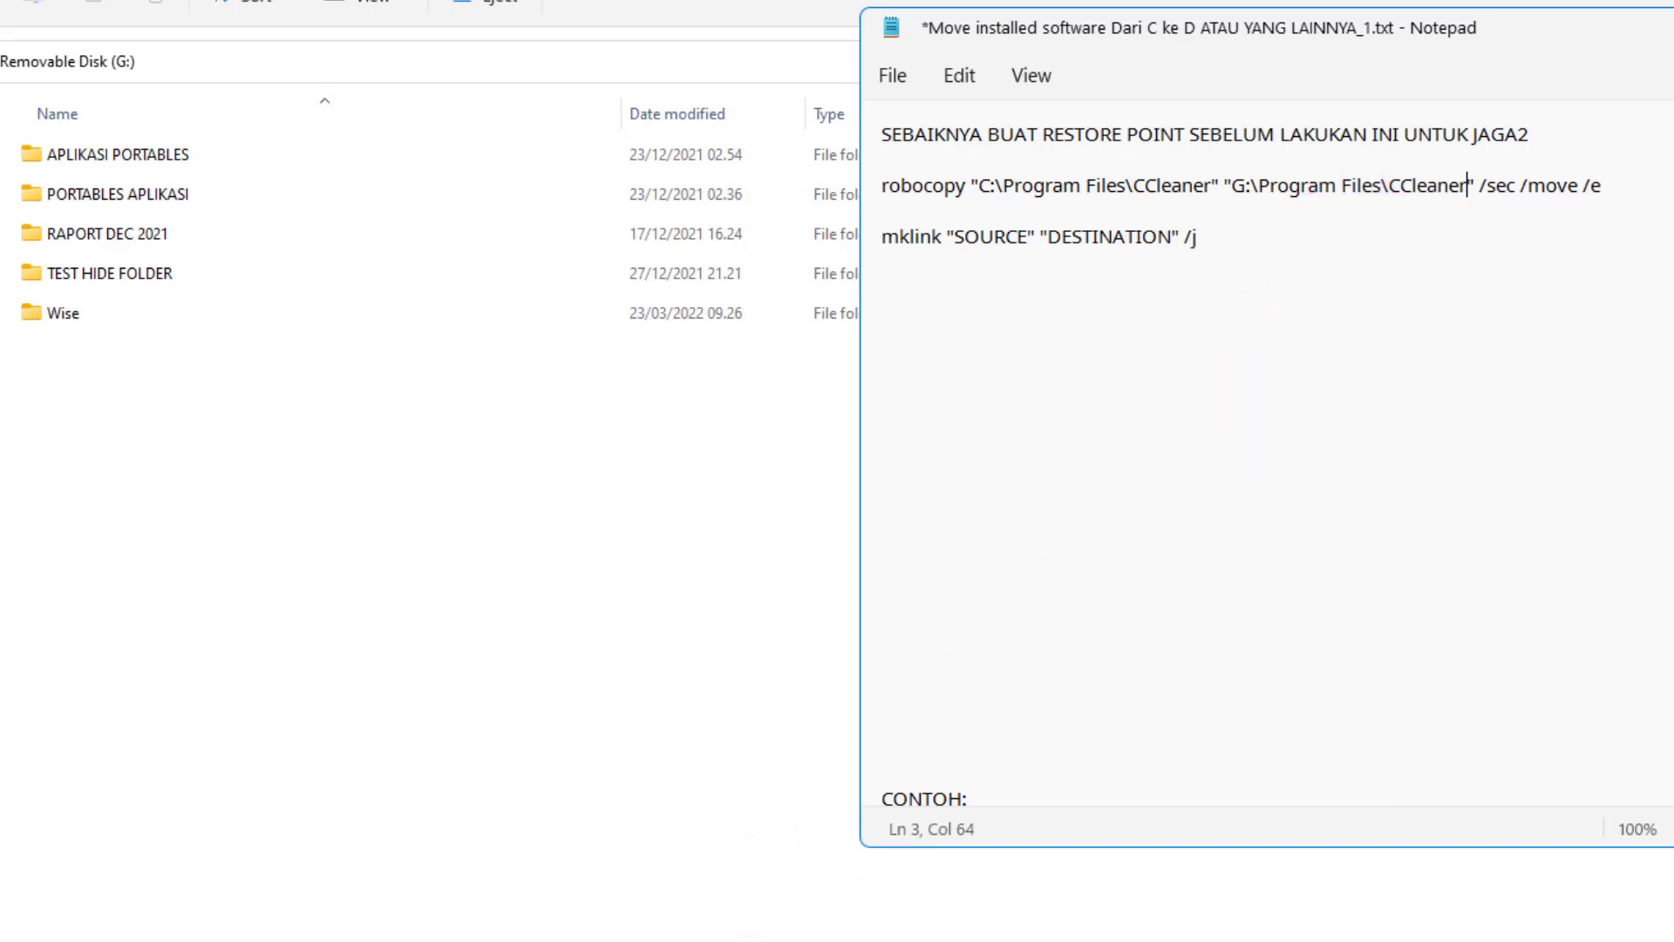
Search Windows for cmd and open Command Prompt as administrator
{"action": "left_click", "coordinate": [351, 941]}
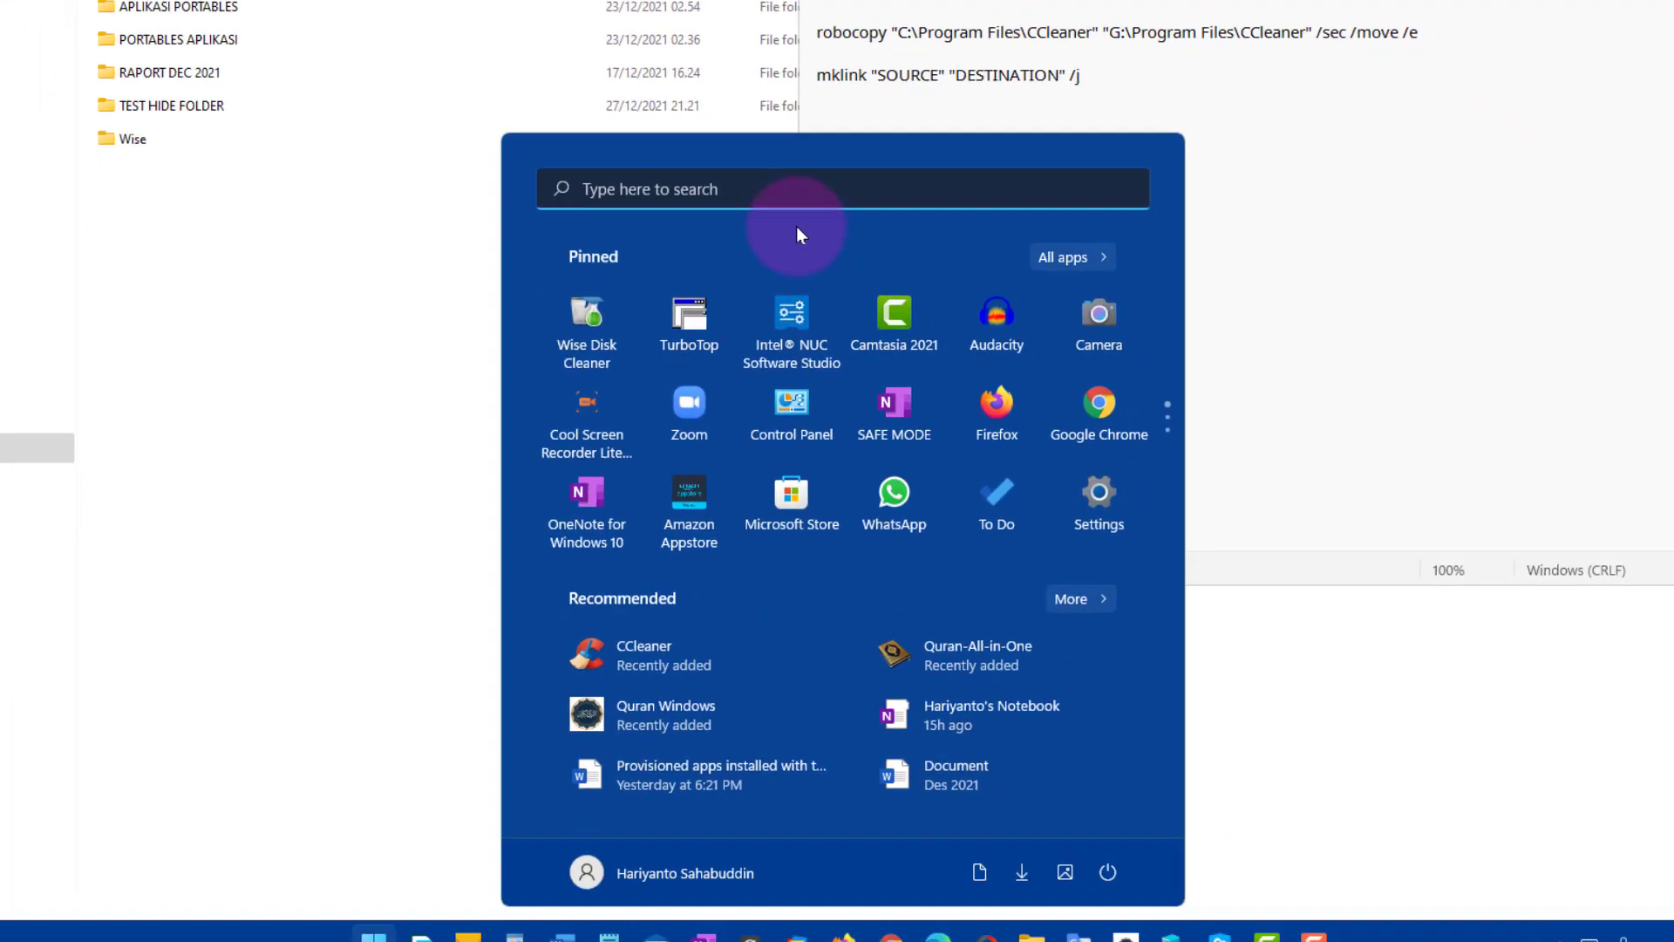
{"action": "left_click", "coordinate": [795, 178]}
{"action": "type", "text": "cmd"}
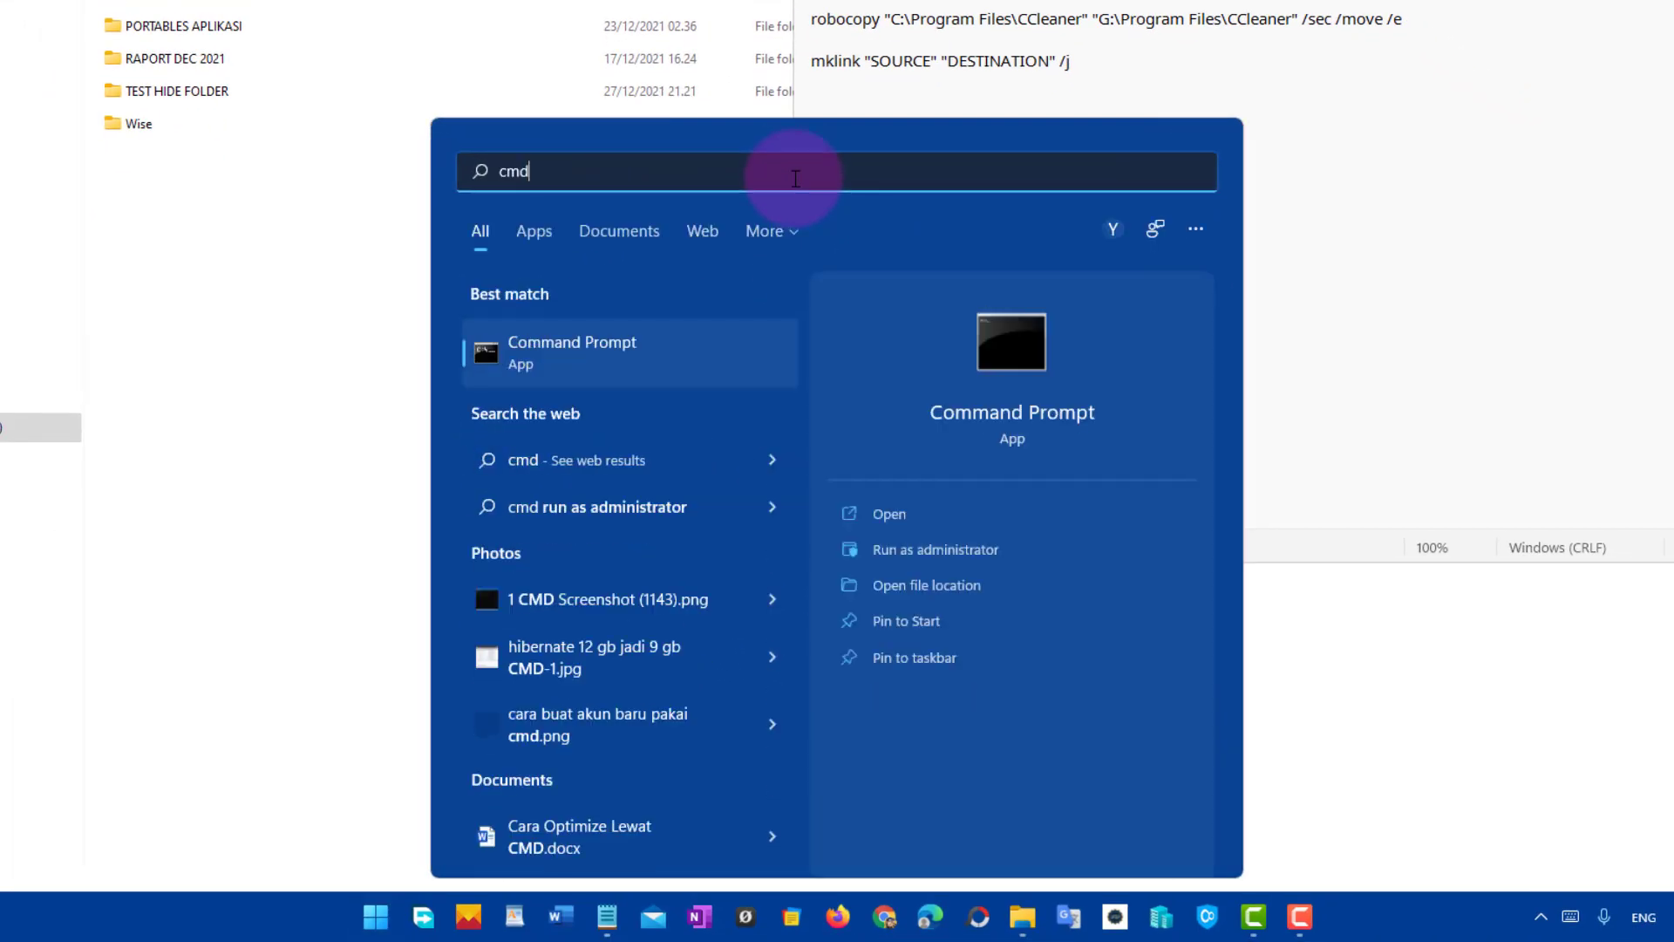
{"action": "left_click", "coordinate": [953, 563]}
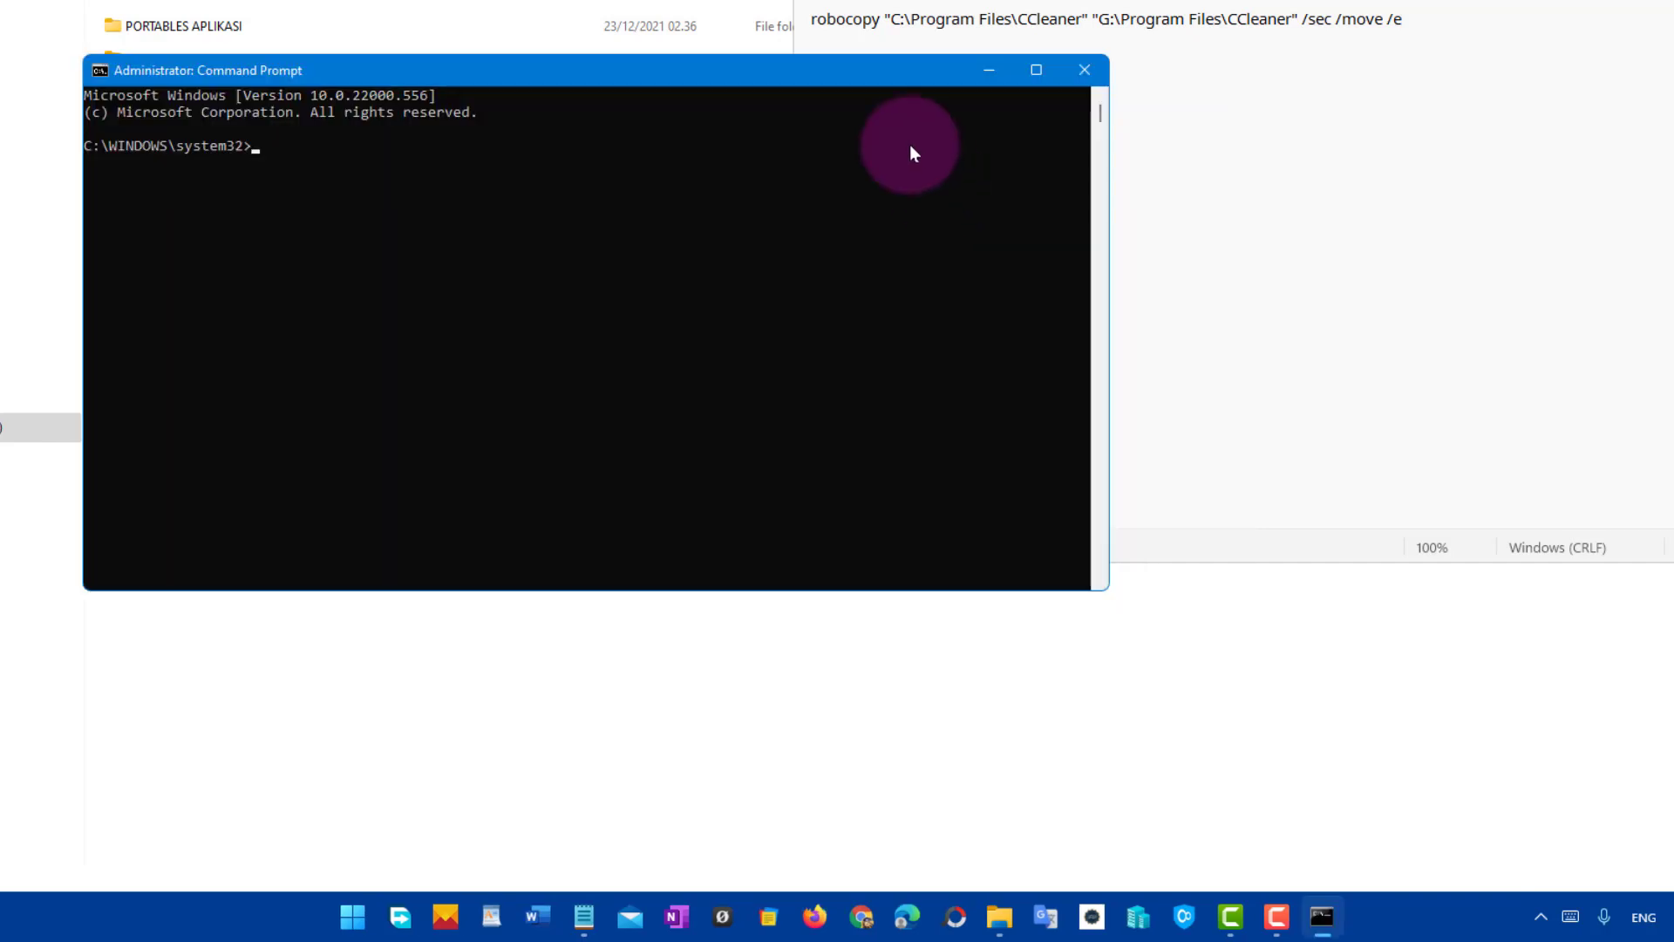
Copy the completed robocopy line from Notepad and run it in the administrator Command Prompt
{"action": "left_click_drag", "start_coordinate": [898, 82], "coordinate": [655, 0]}
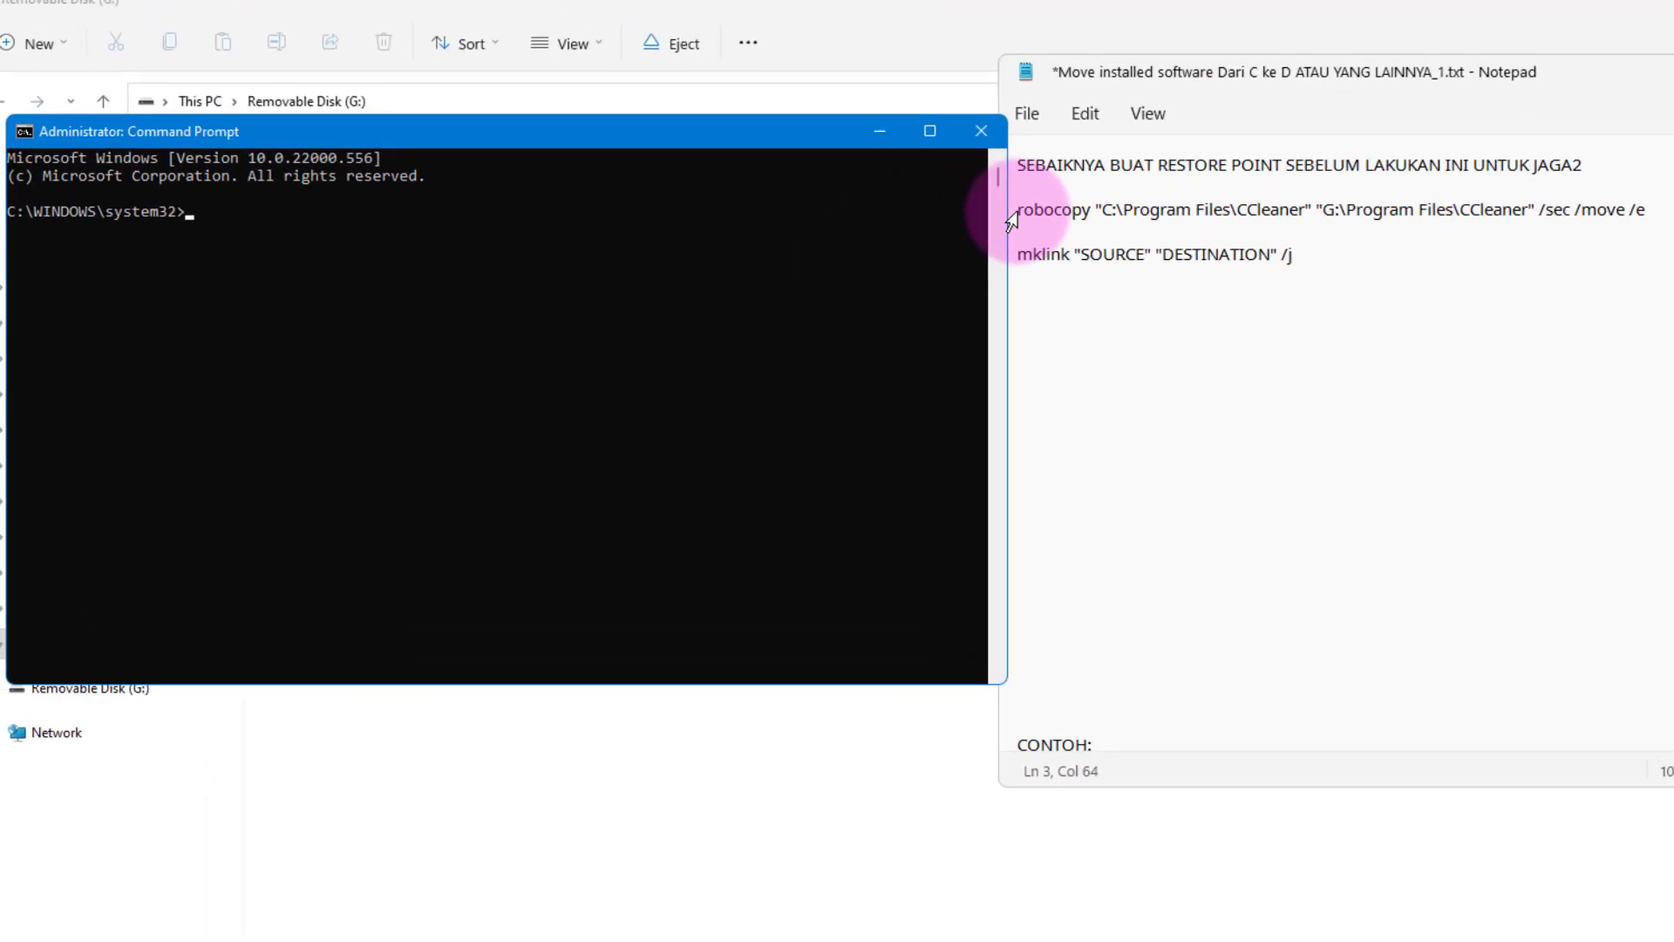
{"action": "left_click_drag", "start_coordinate": [1011, 211], "coordinate": [1657, 211]}
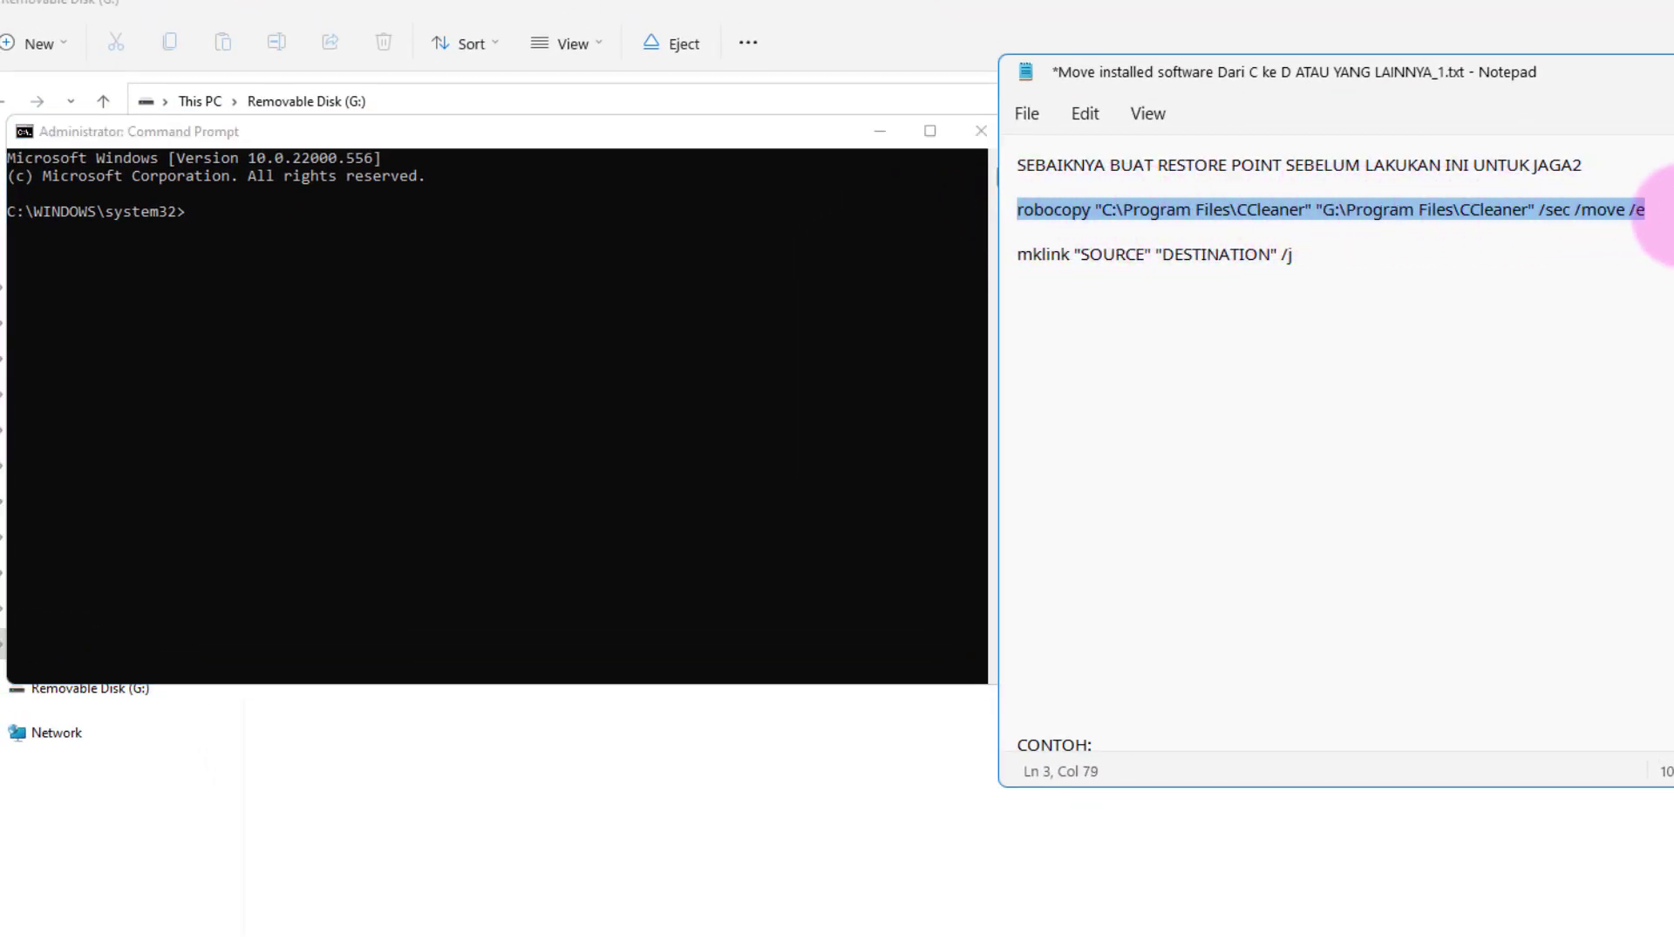
{"action": "right_click", "coordinate": [1648, 210]}
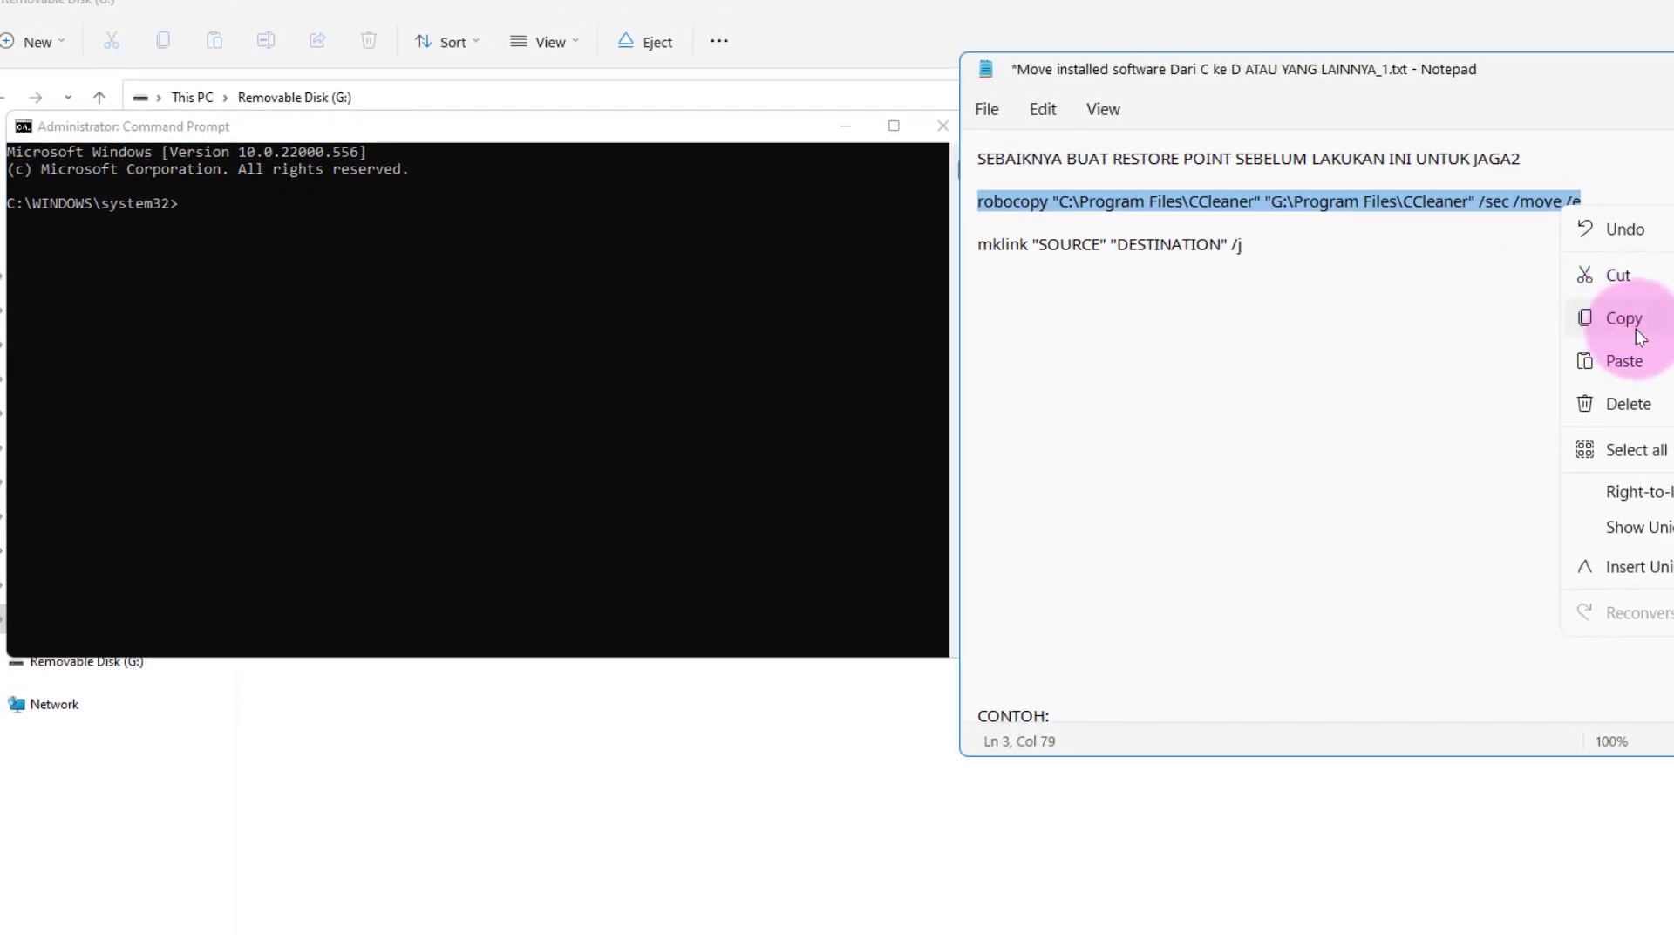
{"action": "left_click", "coordinate": [1668, 328]}
{"action": "left_click", "coordinate": [191, 206]}
{"action": "right_click", "coordinate": [190, 204]}
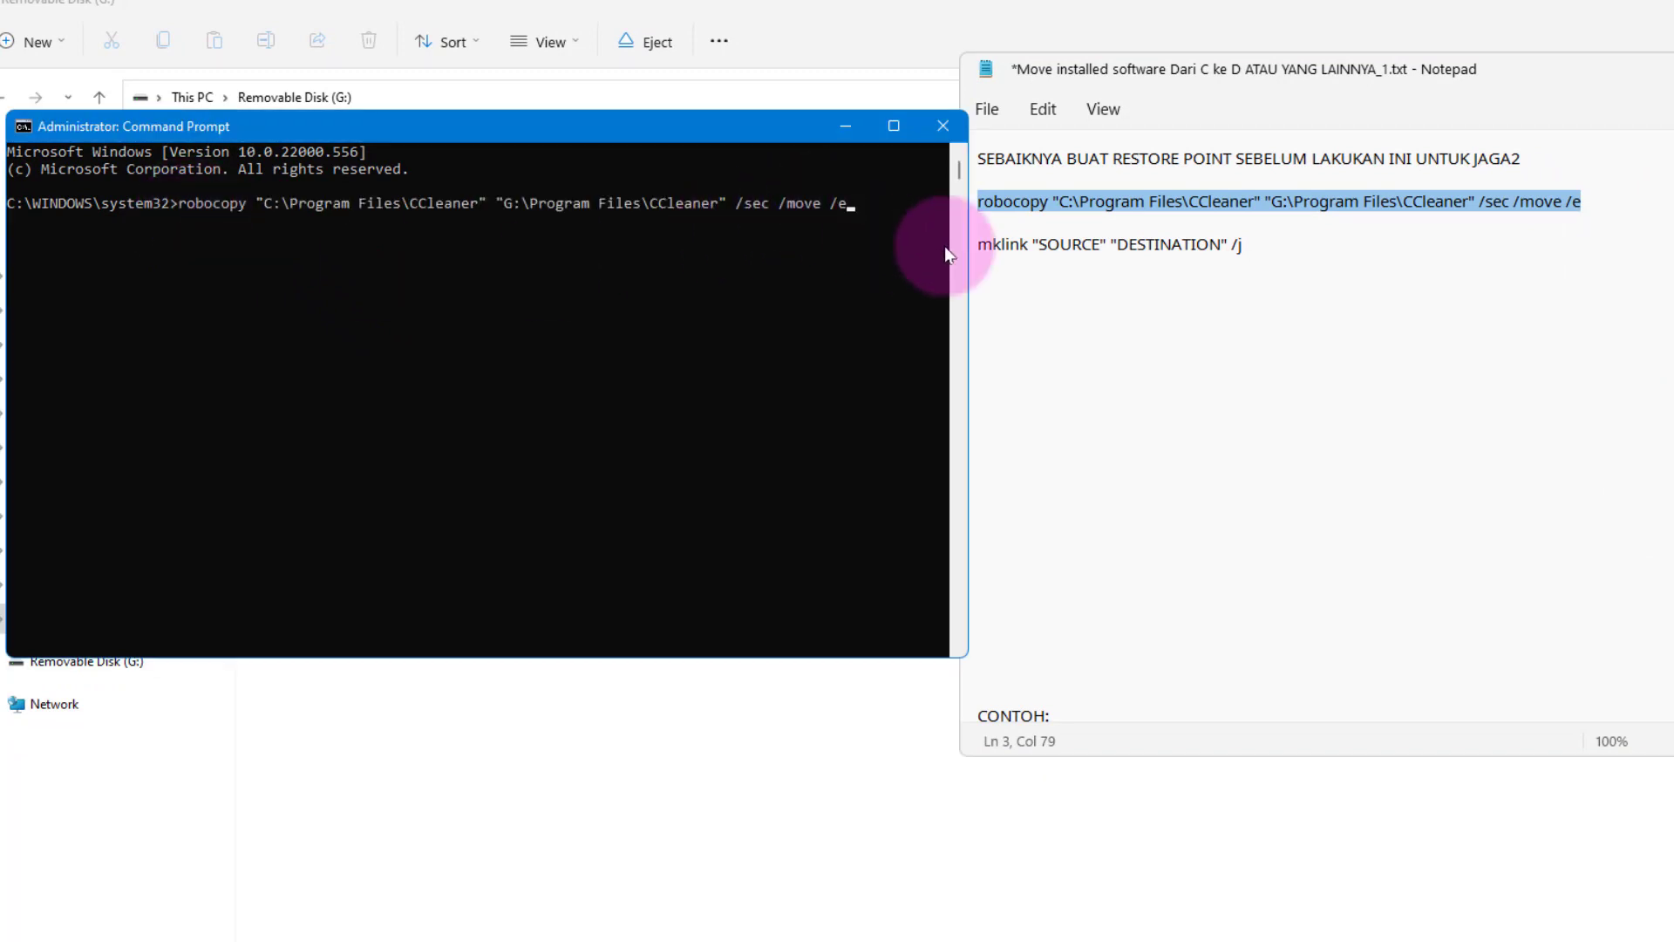
{"action": "key", "text": "Return"}
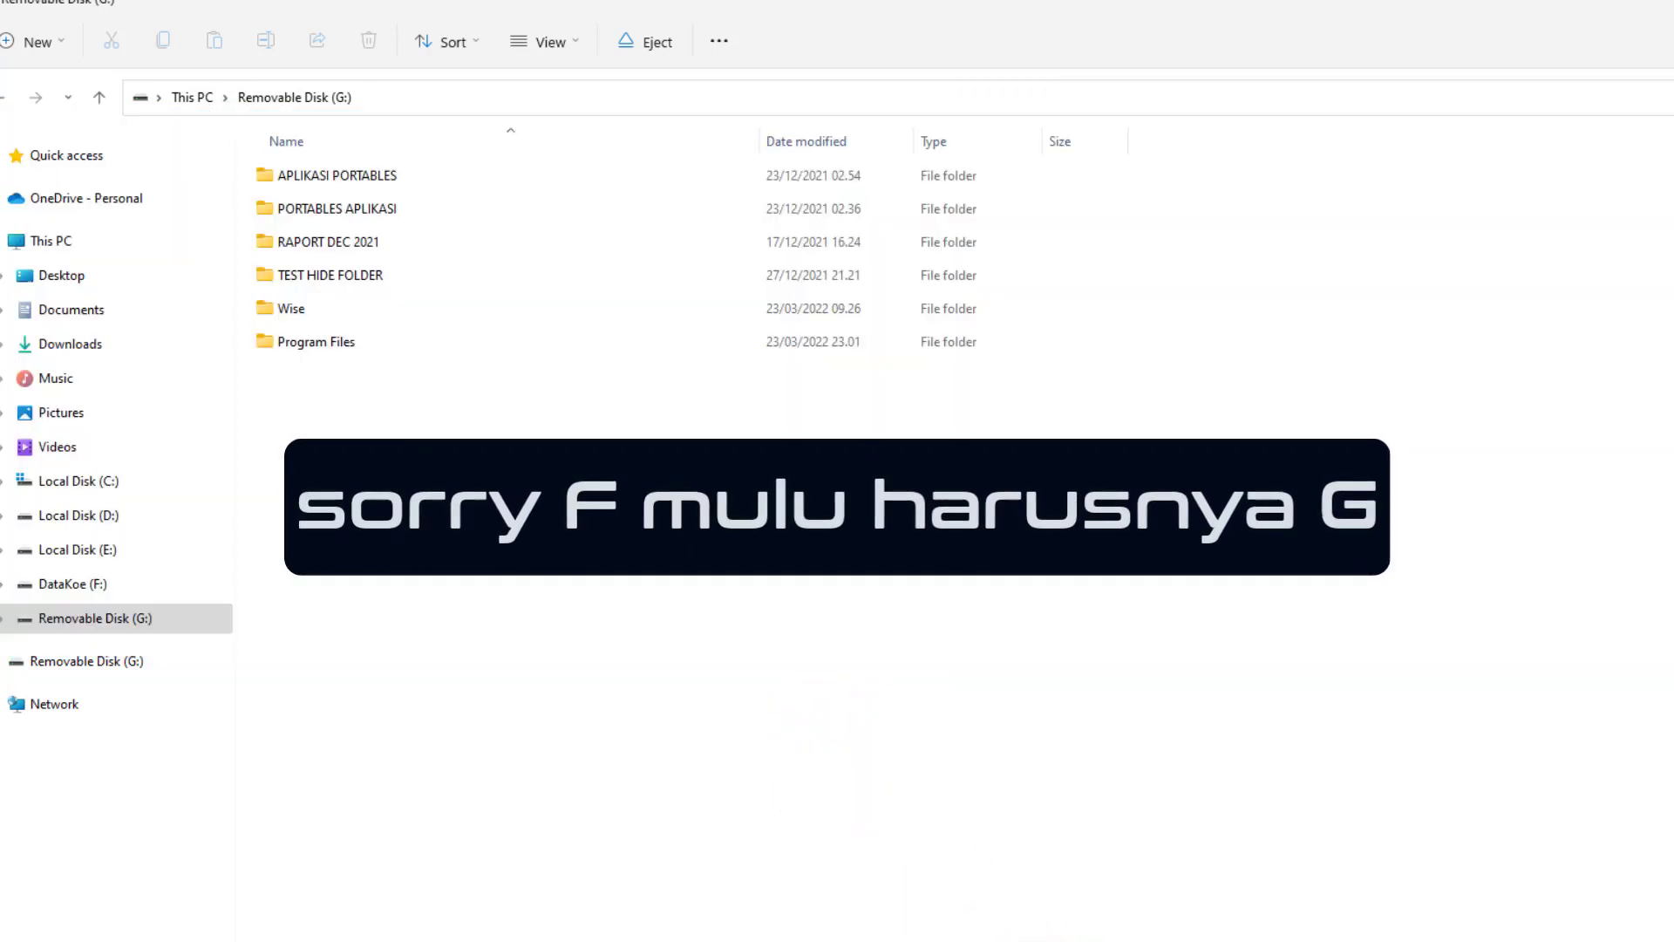
Open Program Files\CCleaner on Removable Disk (G:) and check the moved program files
{"action": "left_click", "coordinate": [126, 724]}
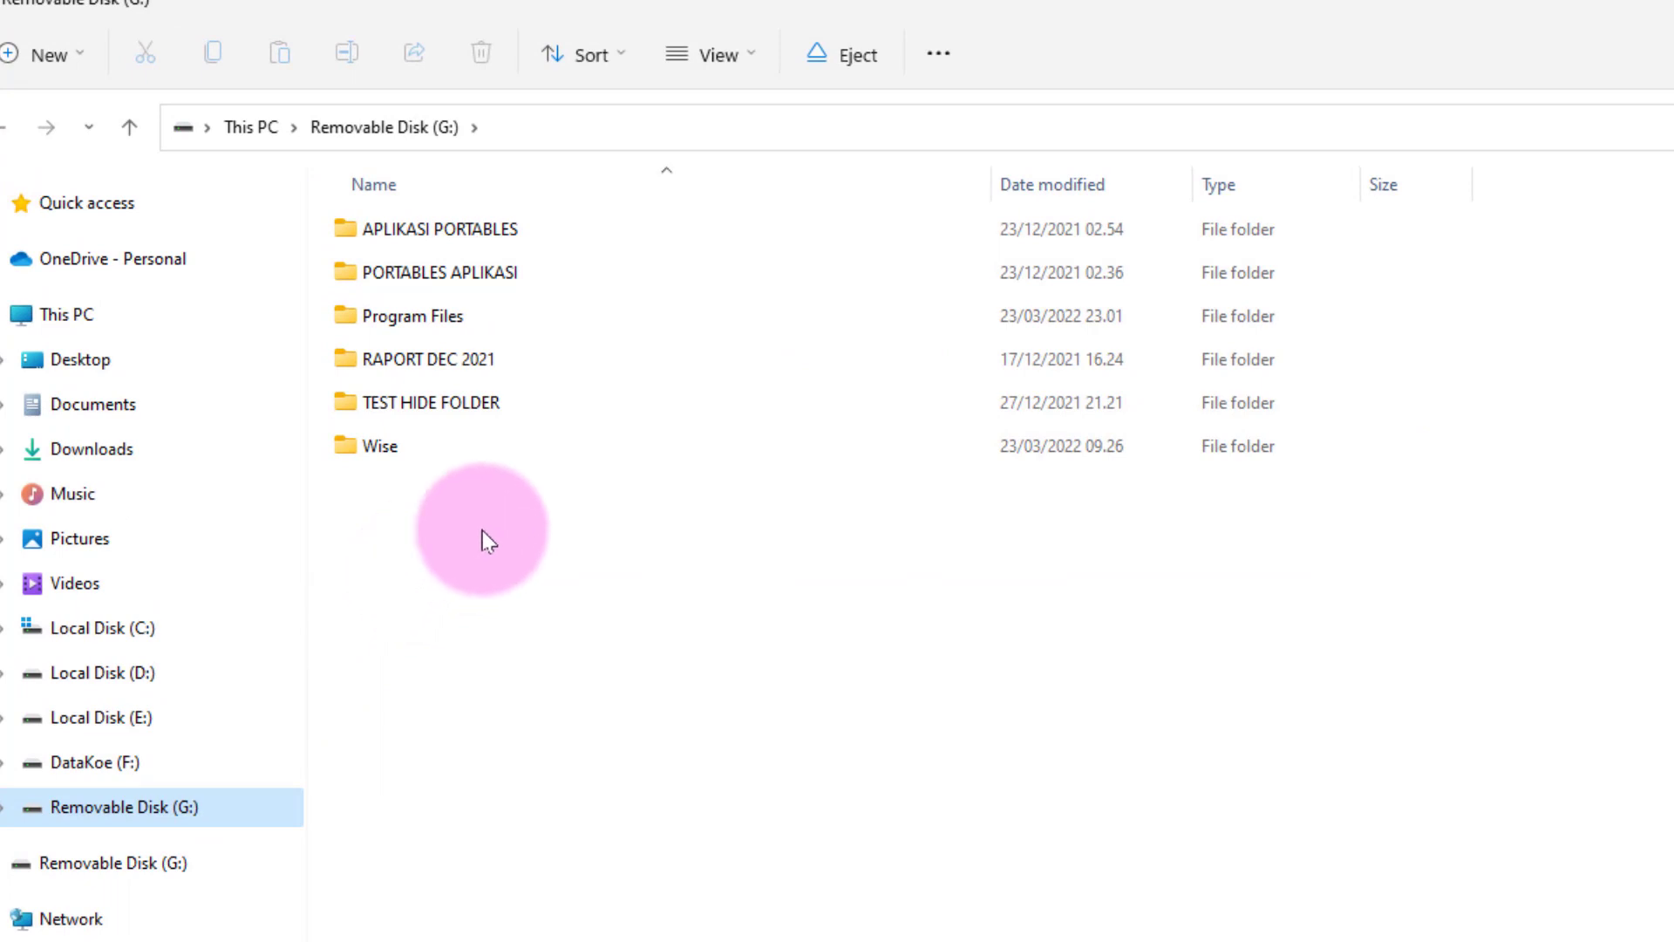
{"action": "double_click", "coordinate": [516, 307]}
{"action": "mouse_move", "coordinate": [427, 238]}
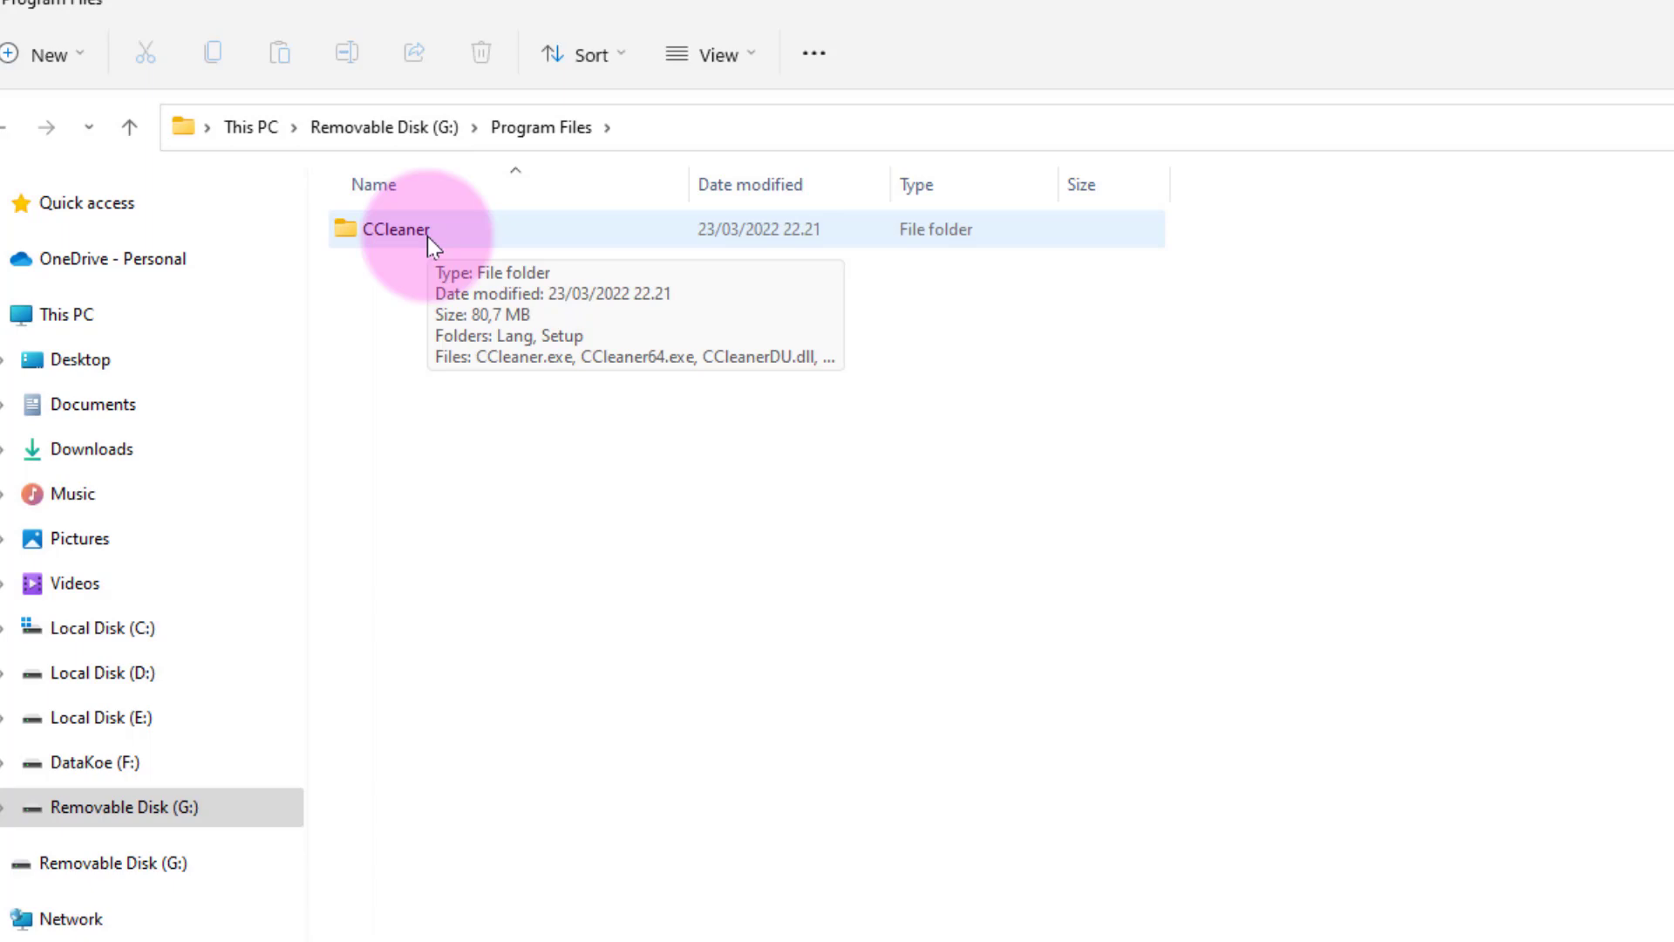
{"action": "double_click", "coordinate": [427, 238]}
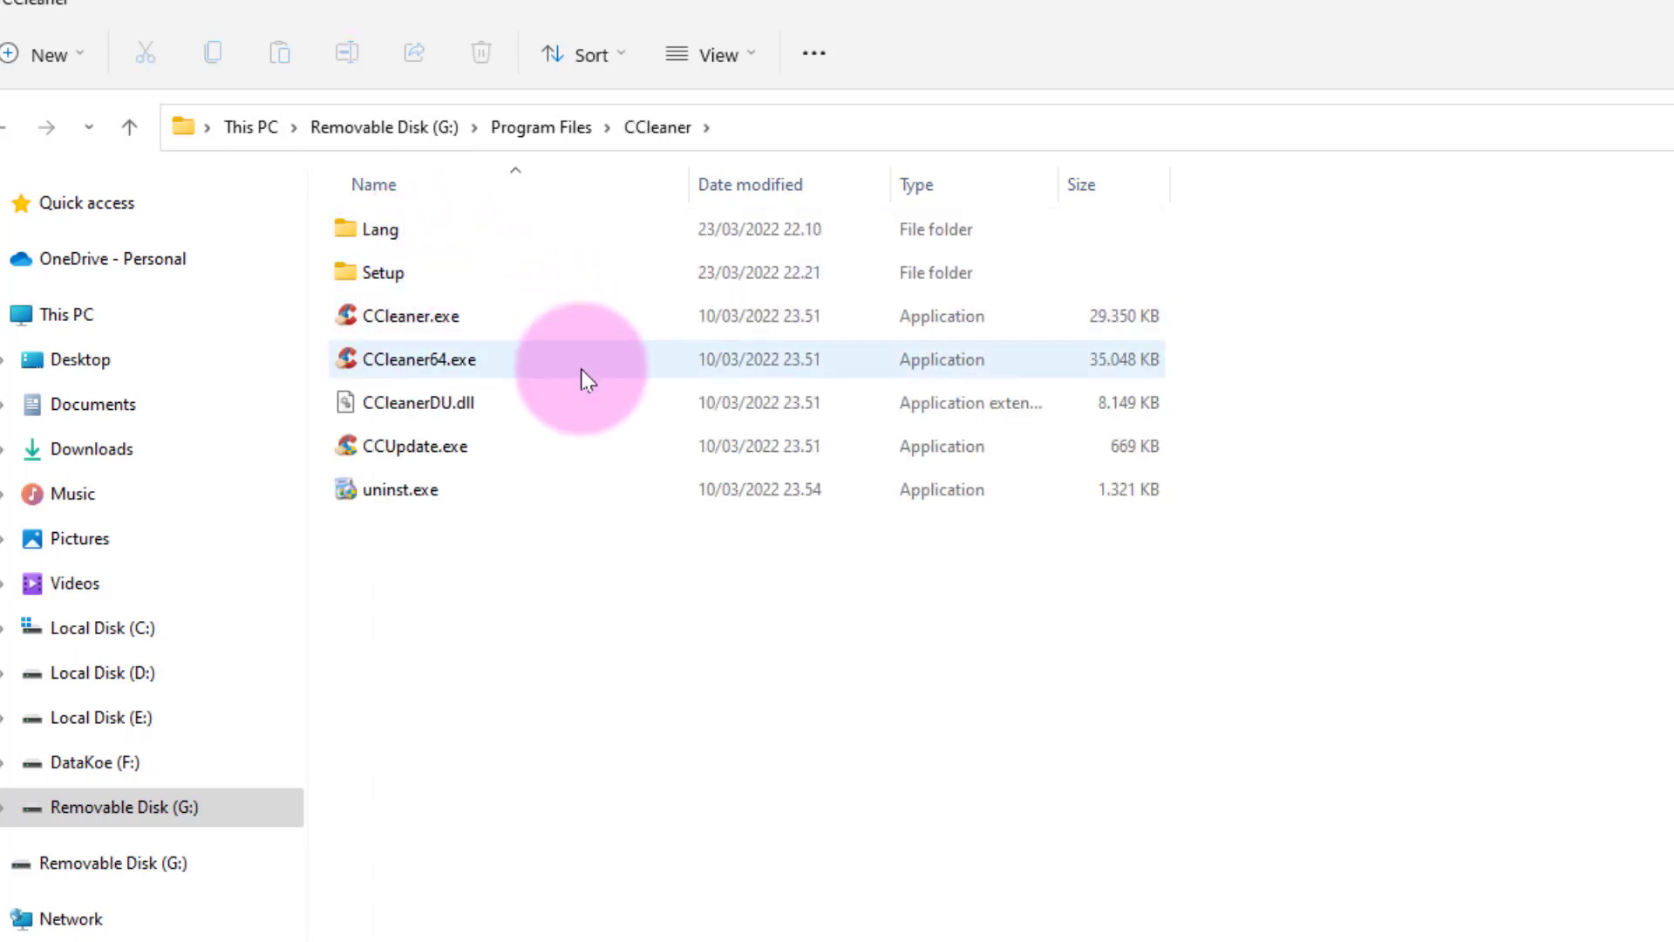
{"action": "mouse_move", "coordinate": [478, 445]}
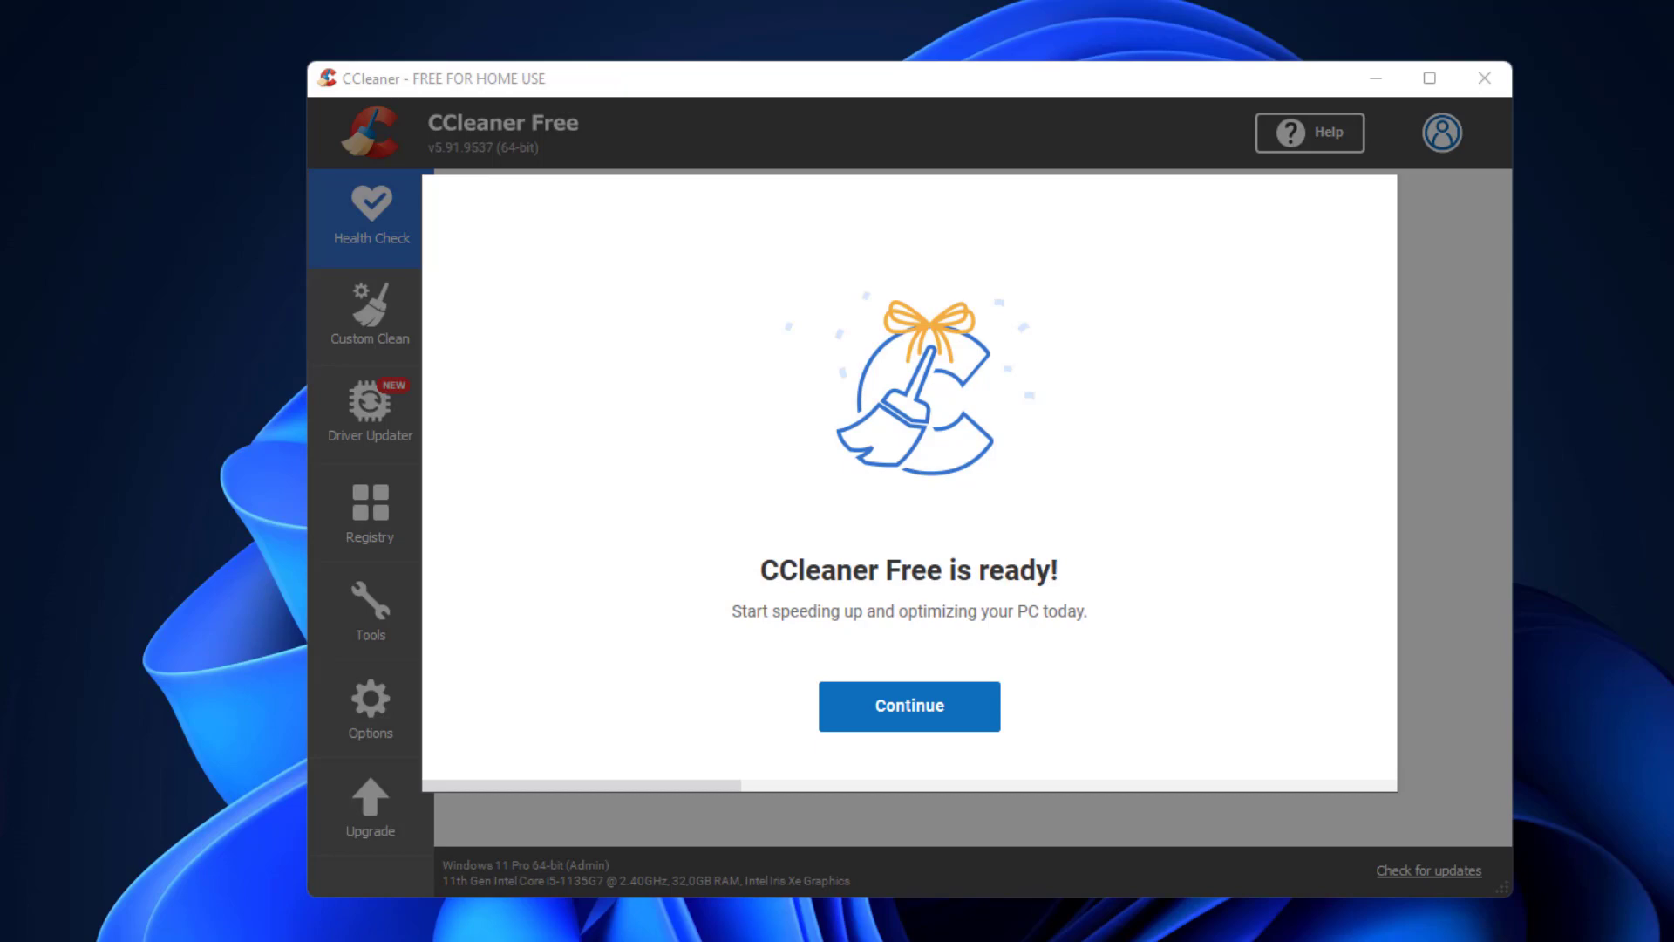
Continue past the CCleaner Free welcome screen and accept the optional CCleaner Browser offer
{"action": "left_click", "coordinate": [930, 705]}
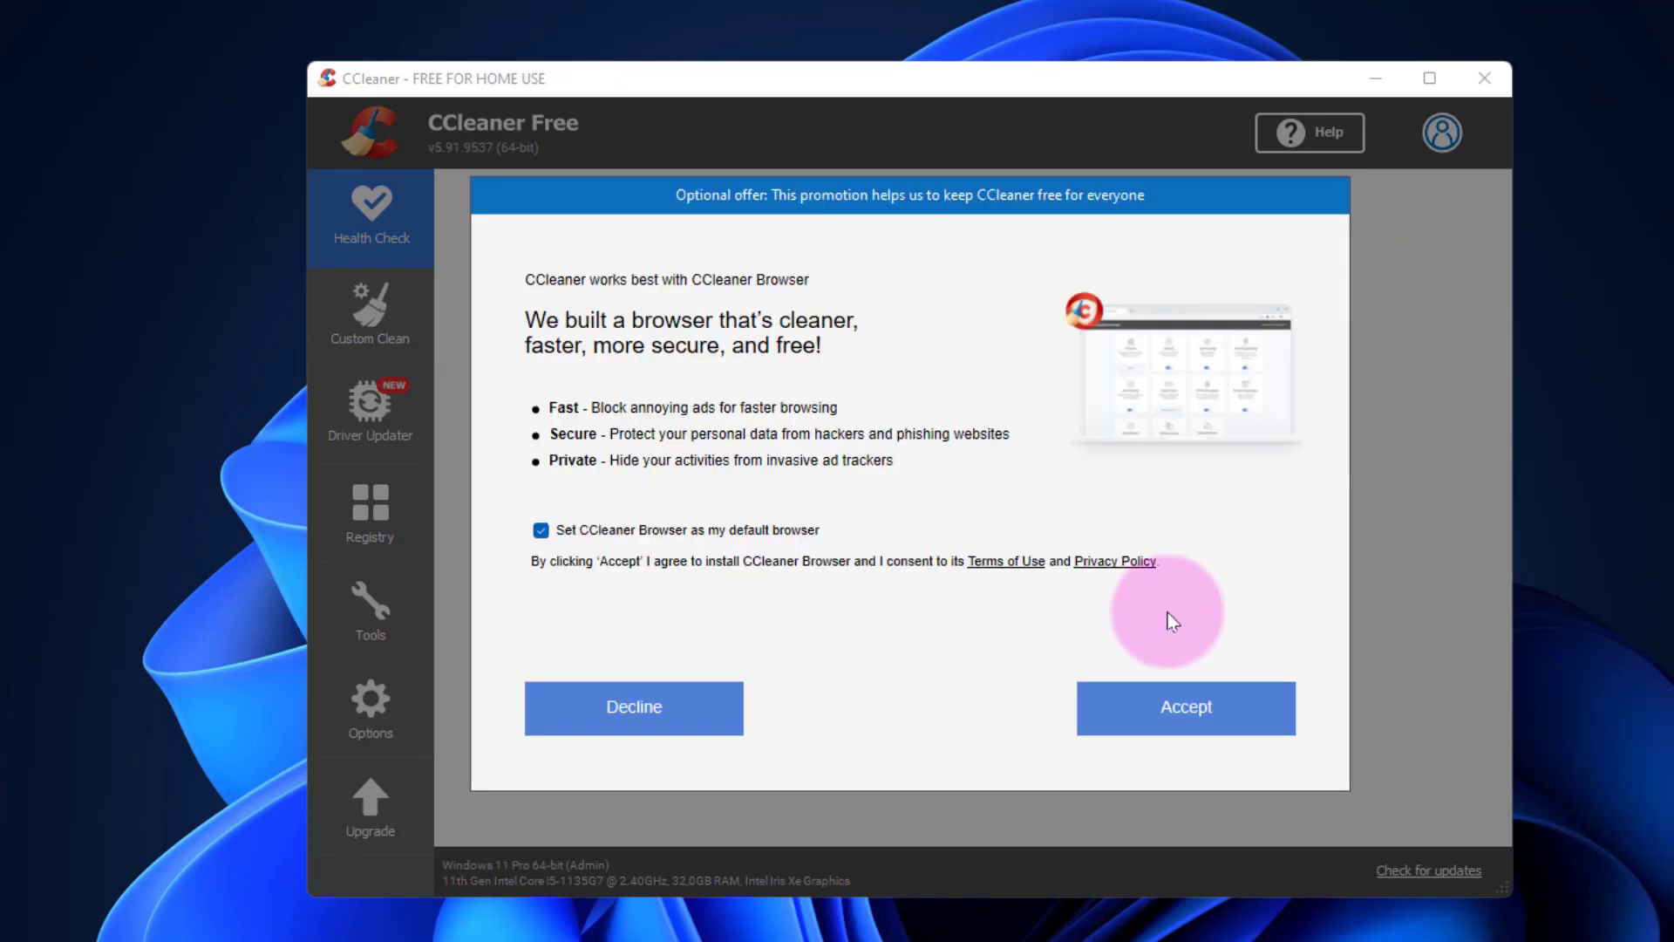
{"action": "left_click", "coordinate": [1185, 720]}
{"action": "left_click", "coordinate": [914, 689]}
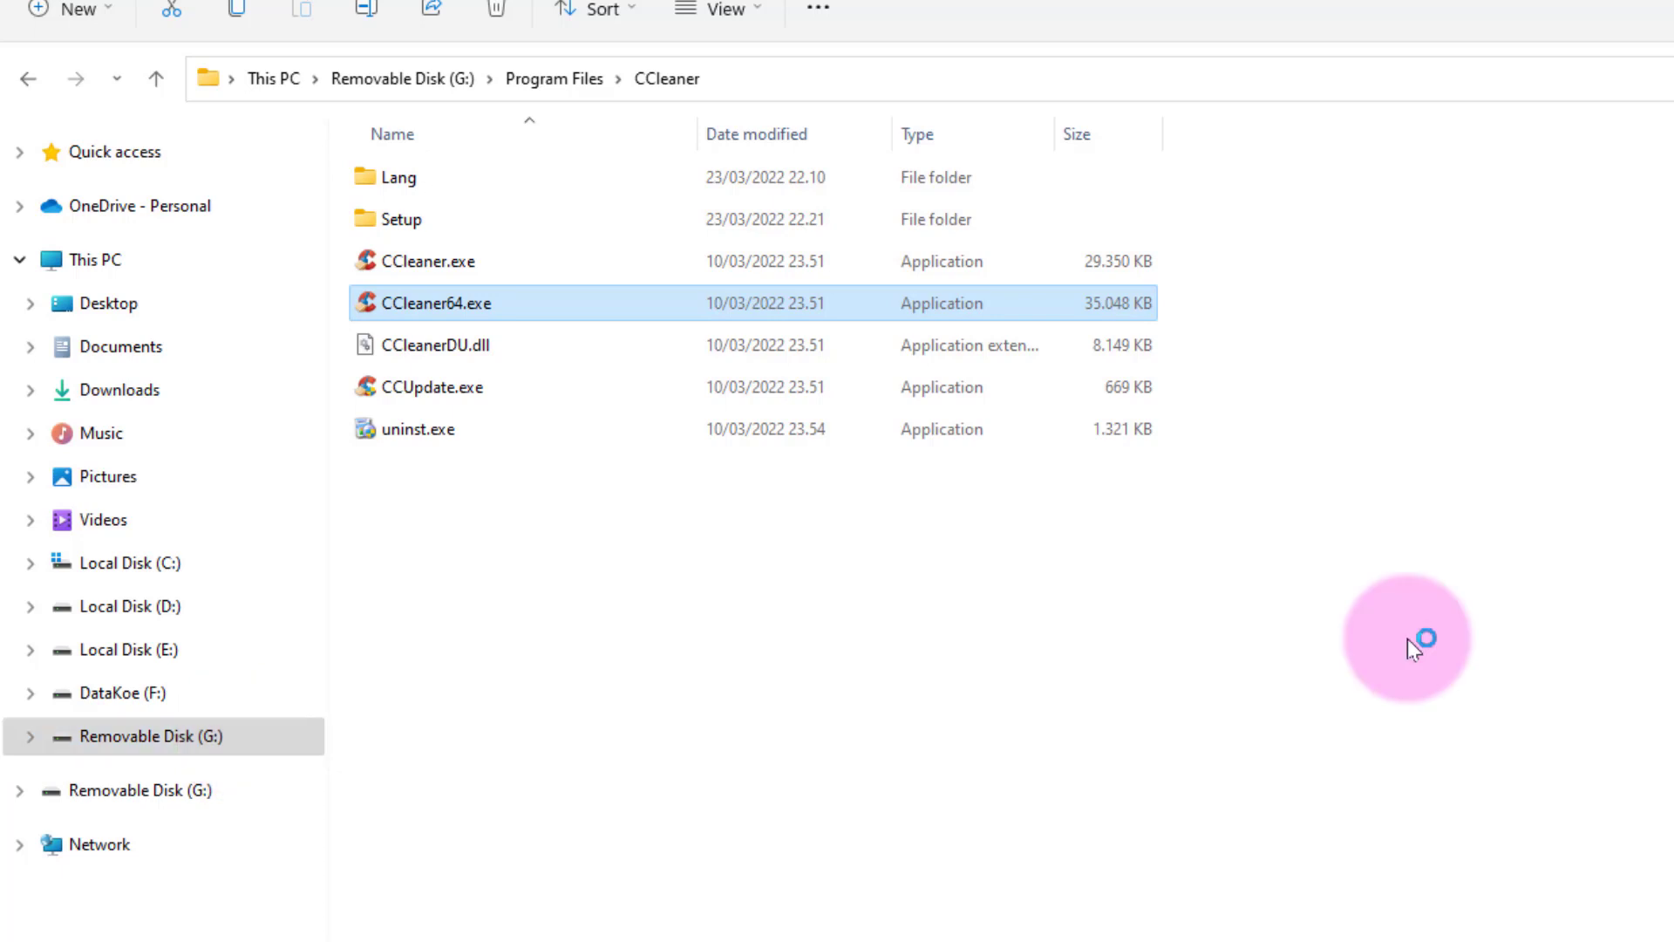
Open Program Files on Local Disk (C:) and look through the folders for CCleaner
{"action": "left_click", "coordinate": [138, 567]}
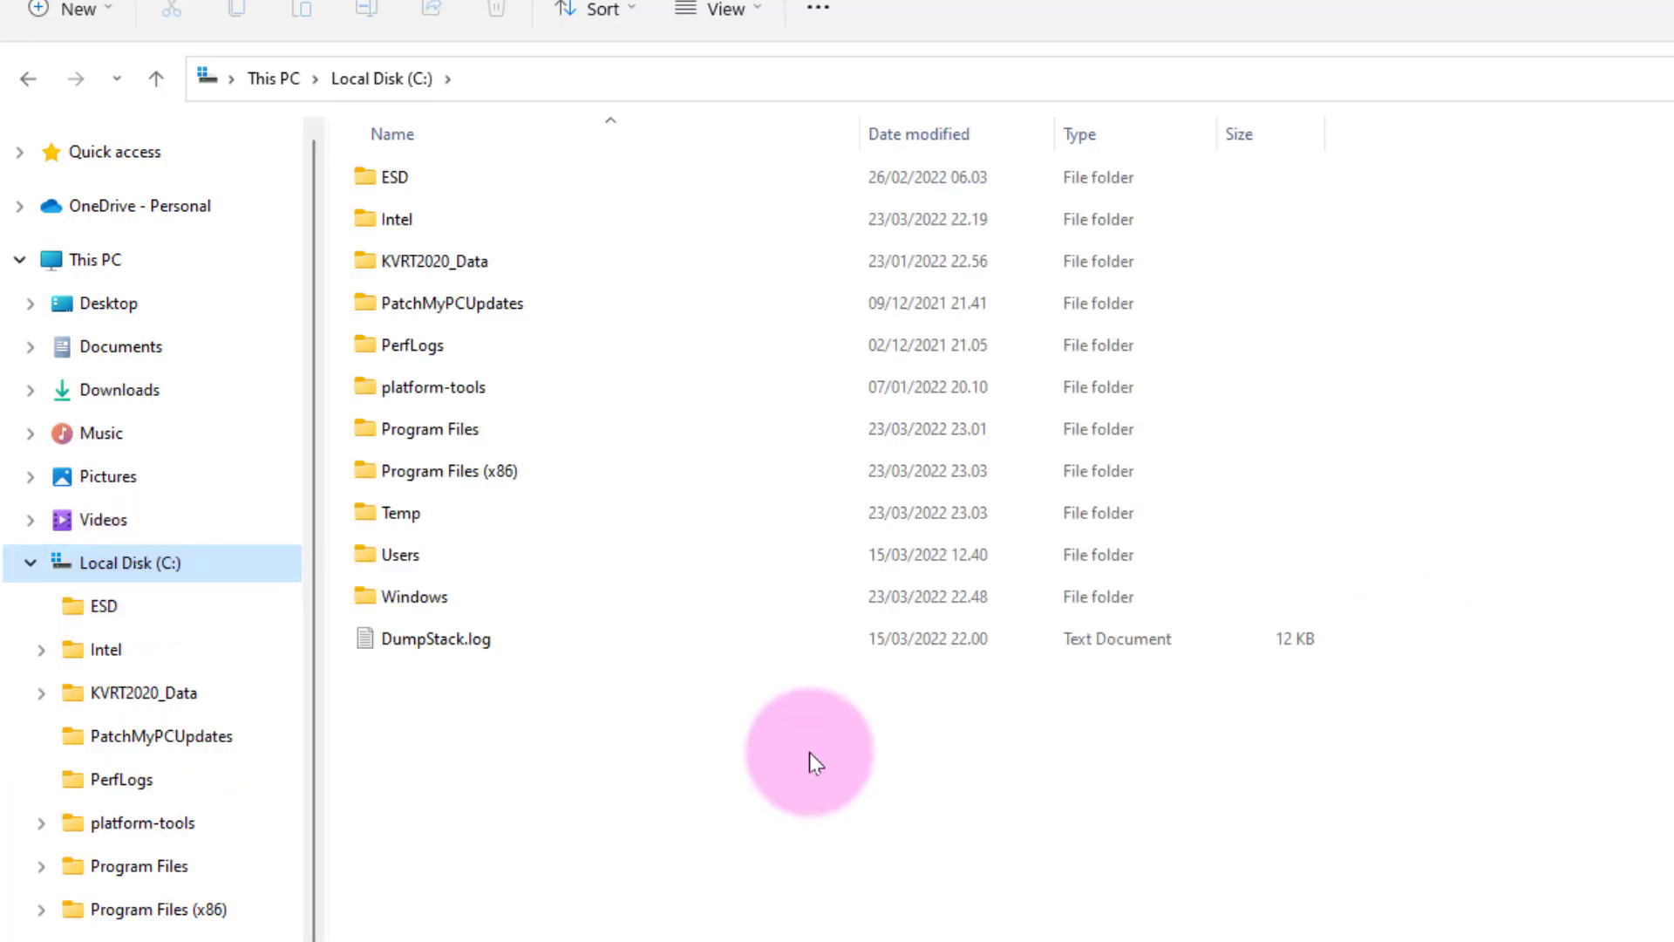
{"action": "double_click", "coordinate": [520, 428]}
{"action": "scroll", "coordinate": [1317, 502], "scroll_direction": "down", "scroll_amount": 3}
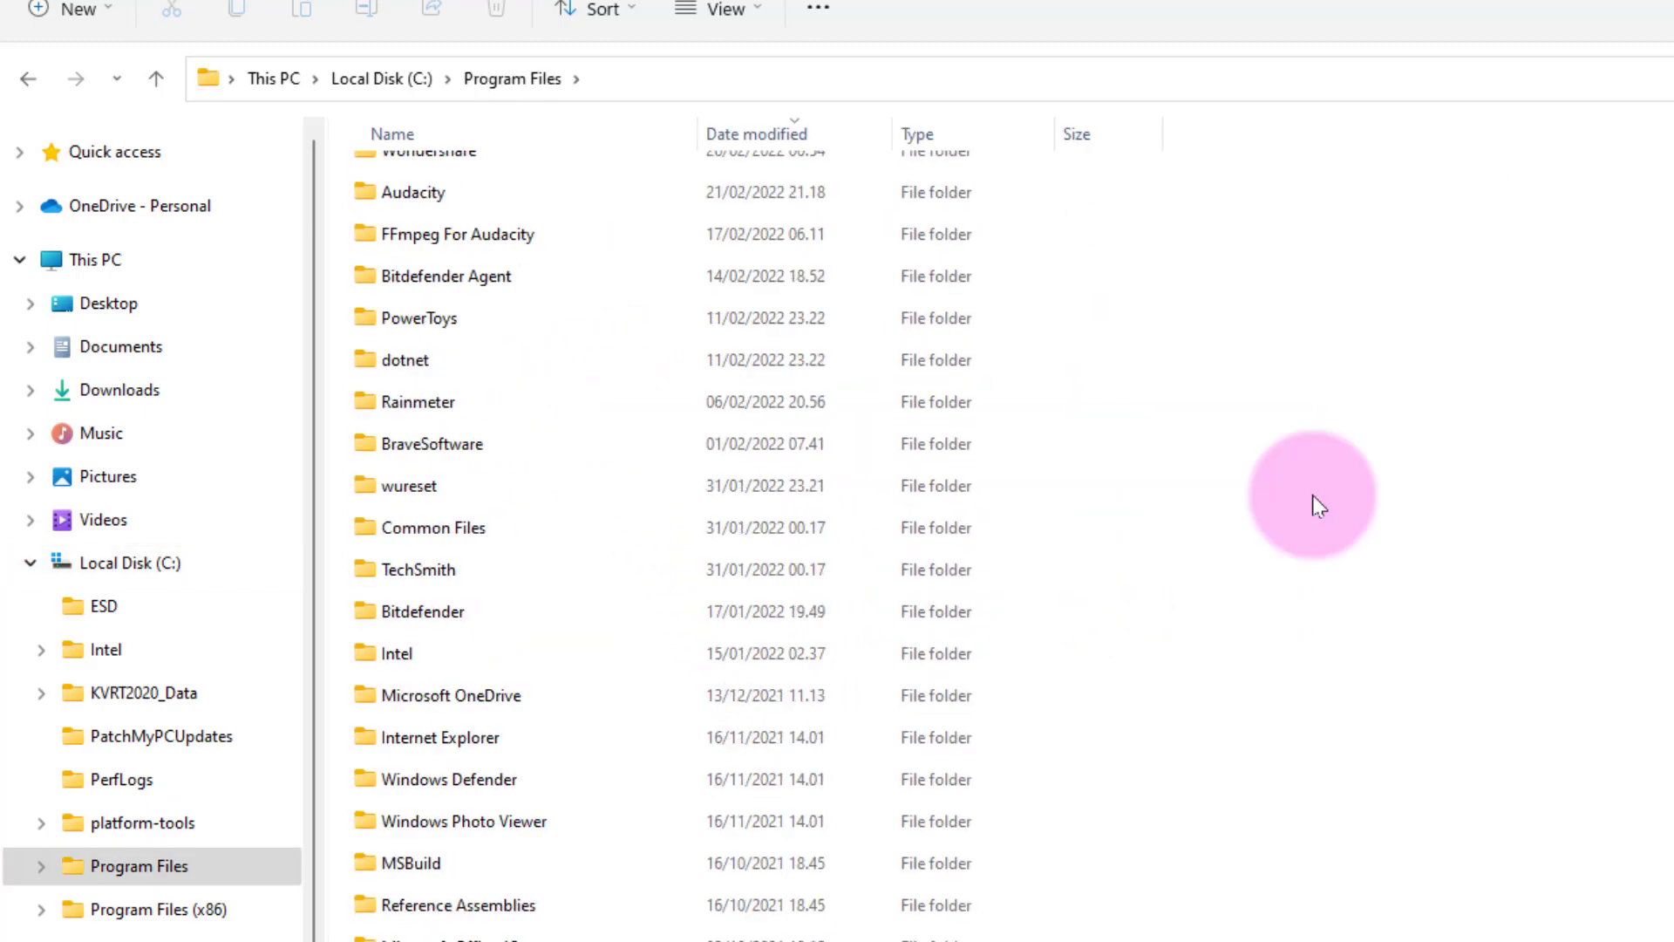
{"action": "scroll", "coordinate": [1316, 504], "scroll_direction": "up", "scroll_amount": 3}
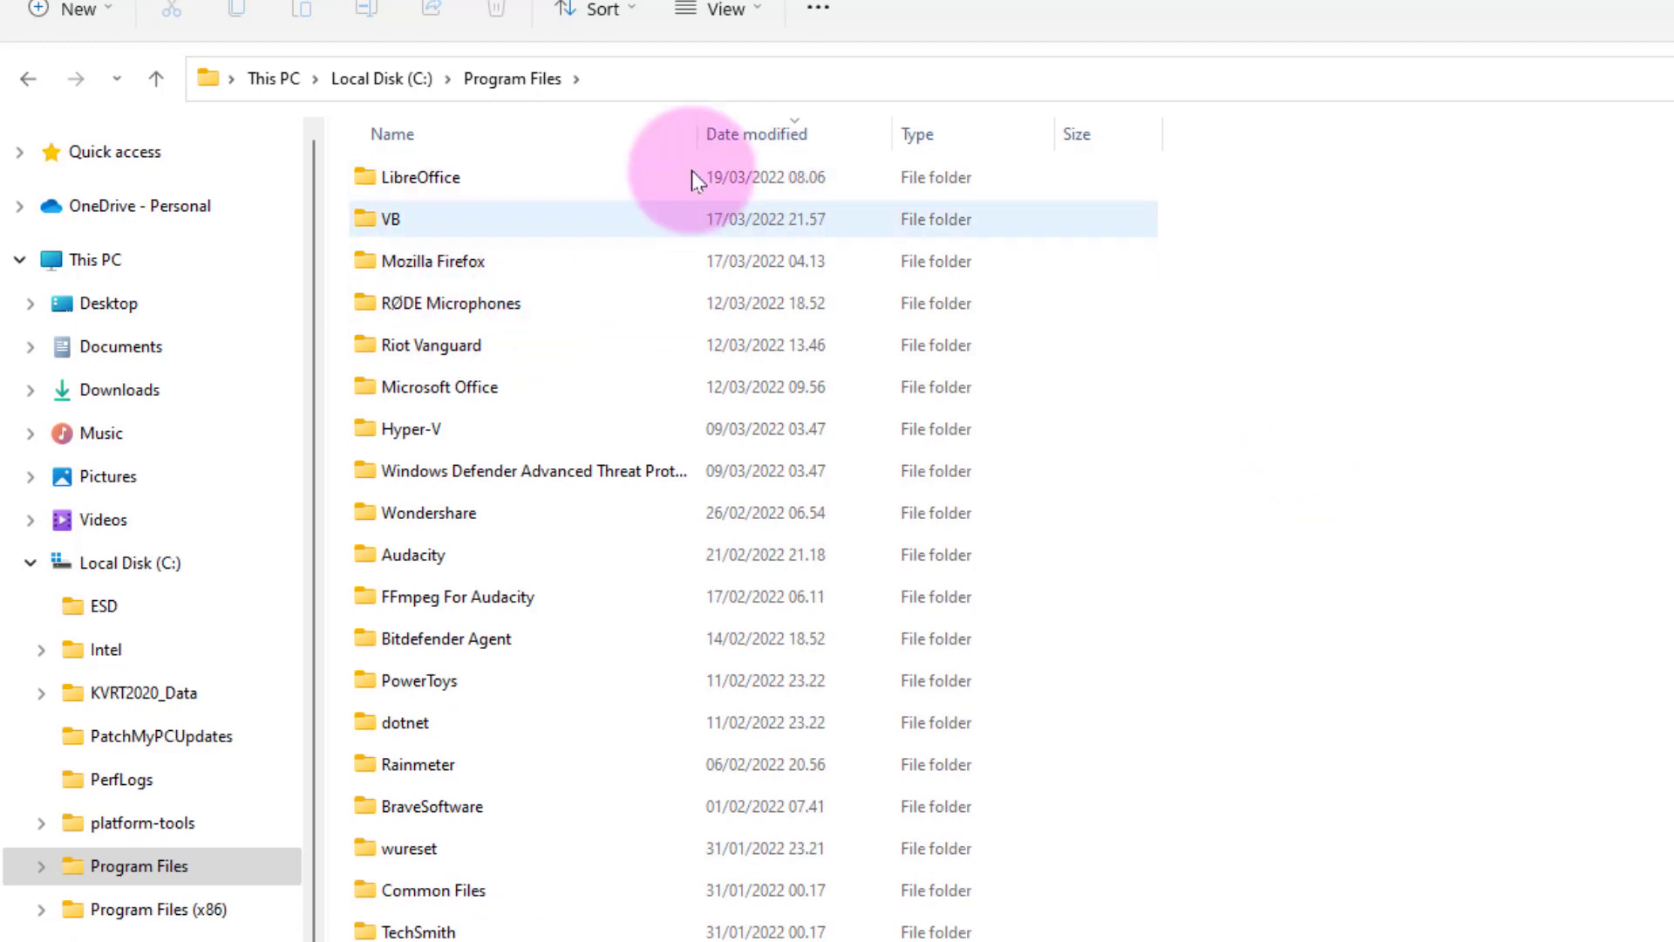
{"action": "left_click", "coordinate": [674, 344]}
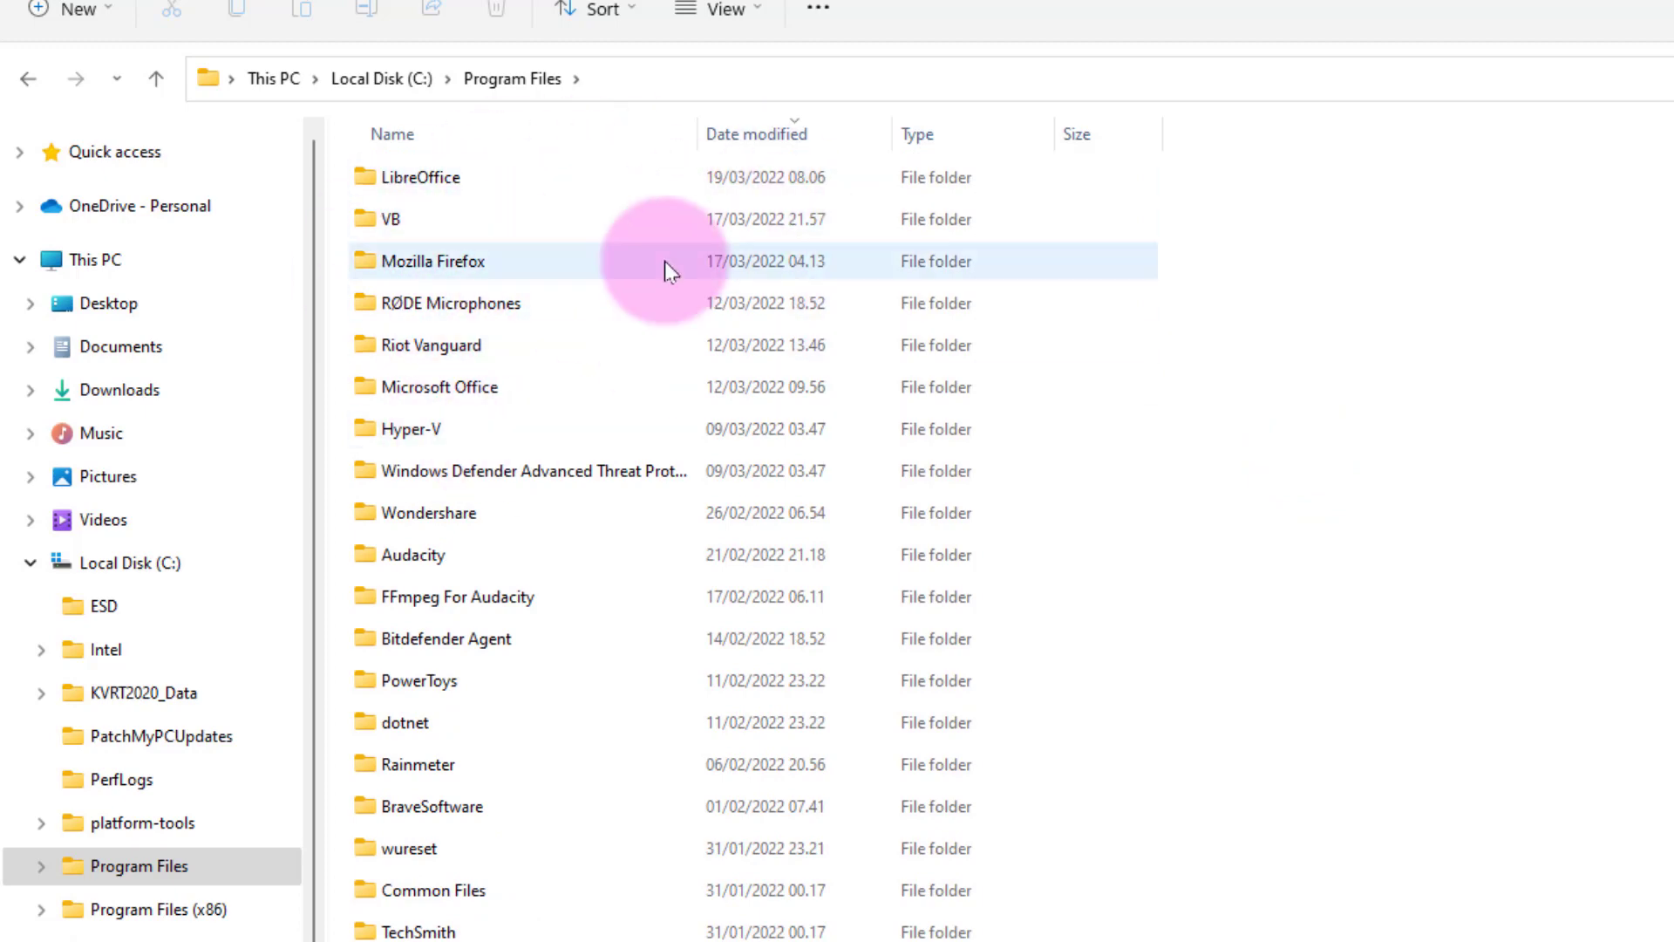
{"action": "scroll", "coordinate": [698, 454], "scroll_direction": "down", "scroll_amount": 4}
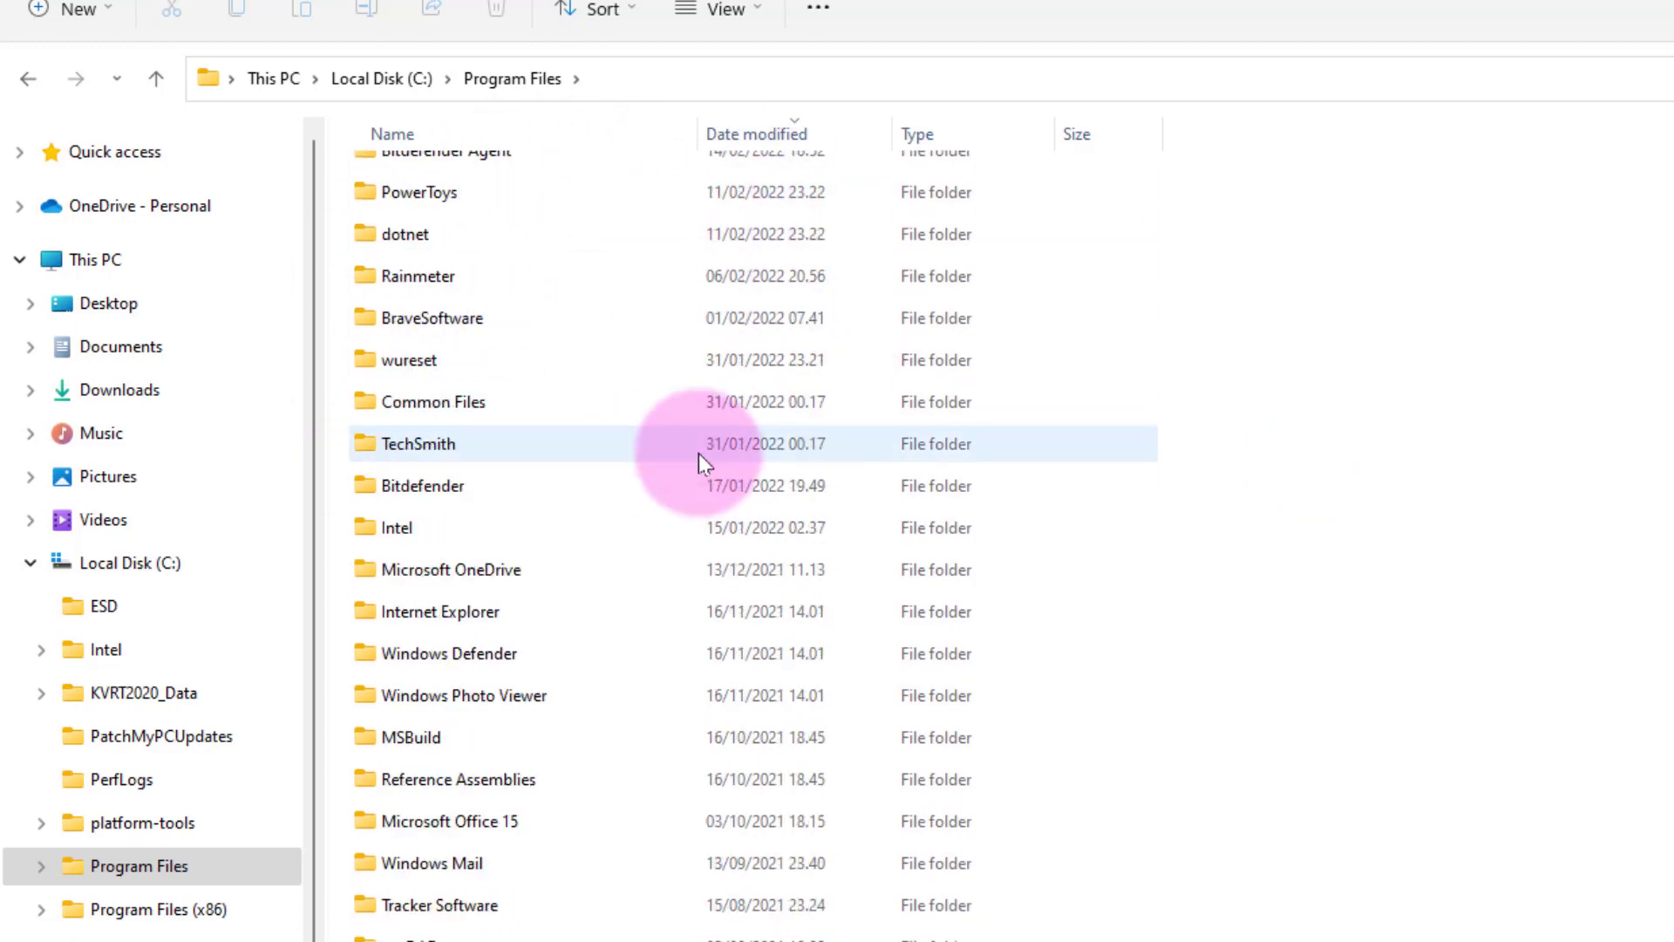
{"action": "scroll", "coordinate": [699, 453], "scroll_direction": "up", "scroll_amount": 4}
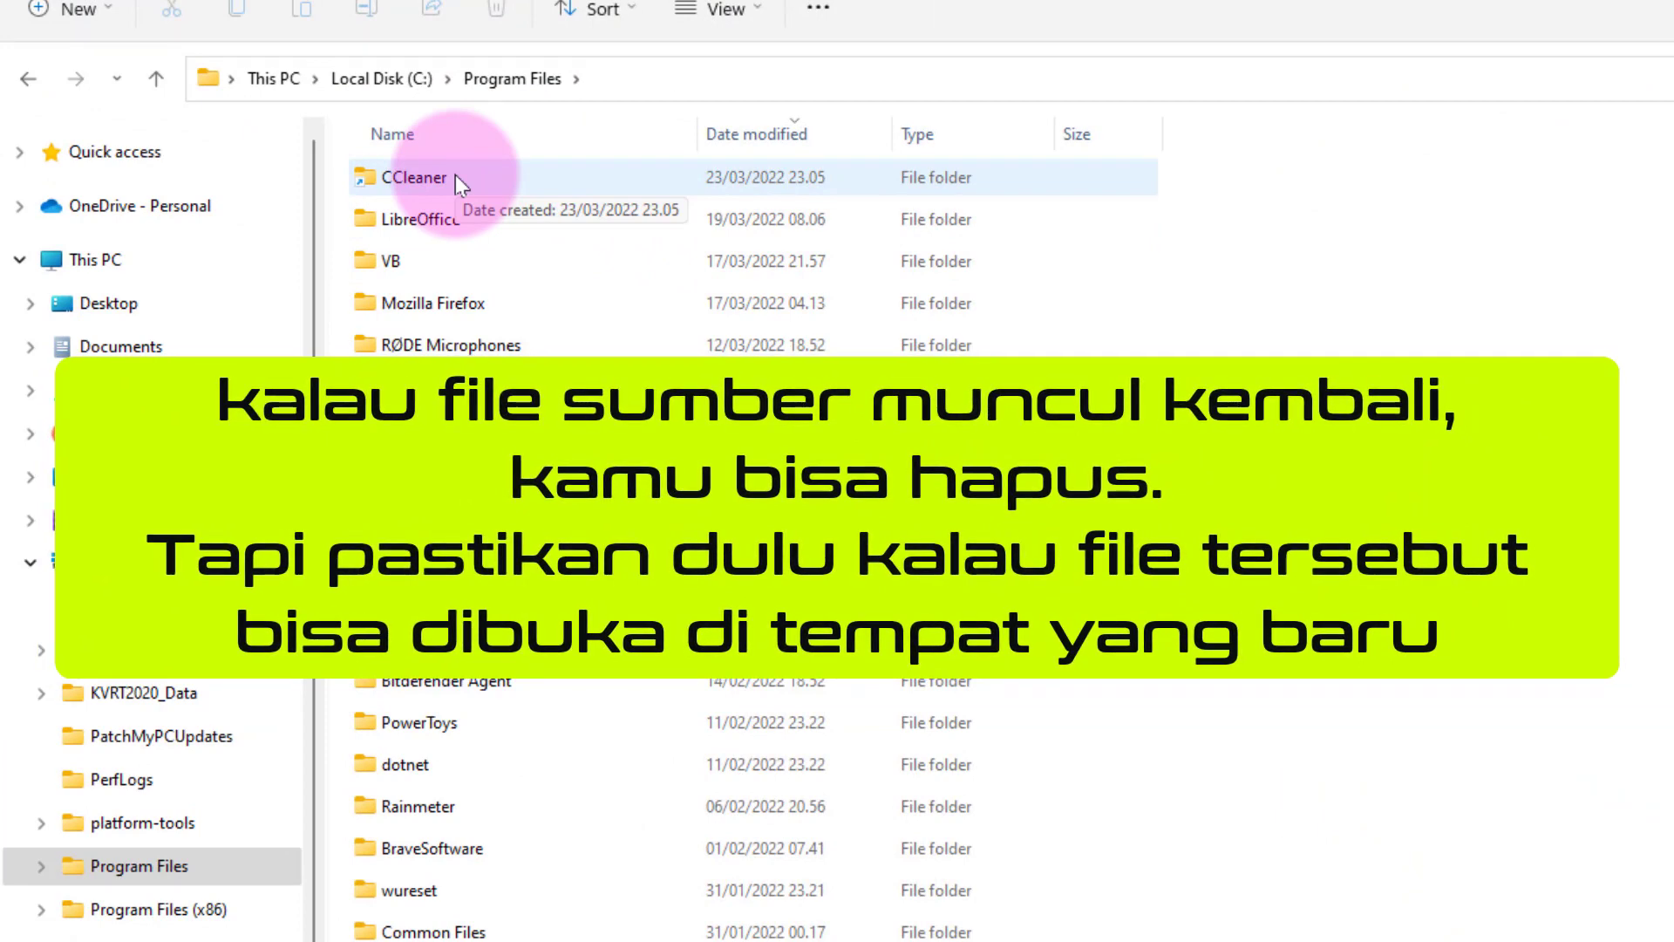
Delete the CCleaner link folder from Program Files on drive C: and return to Notepad
{"action": "left_click", "coordinate": [455, 174]}
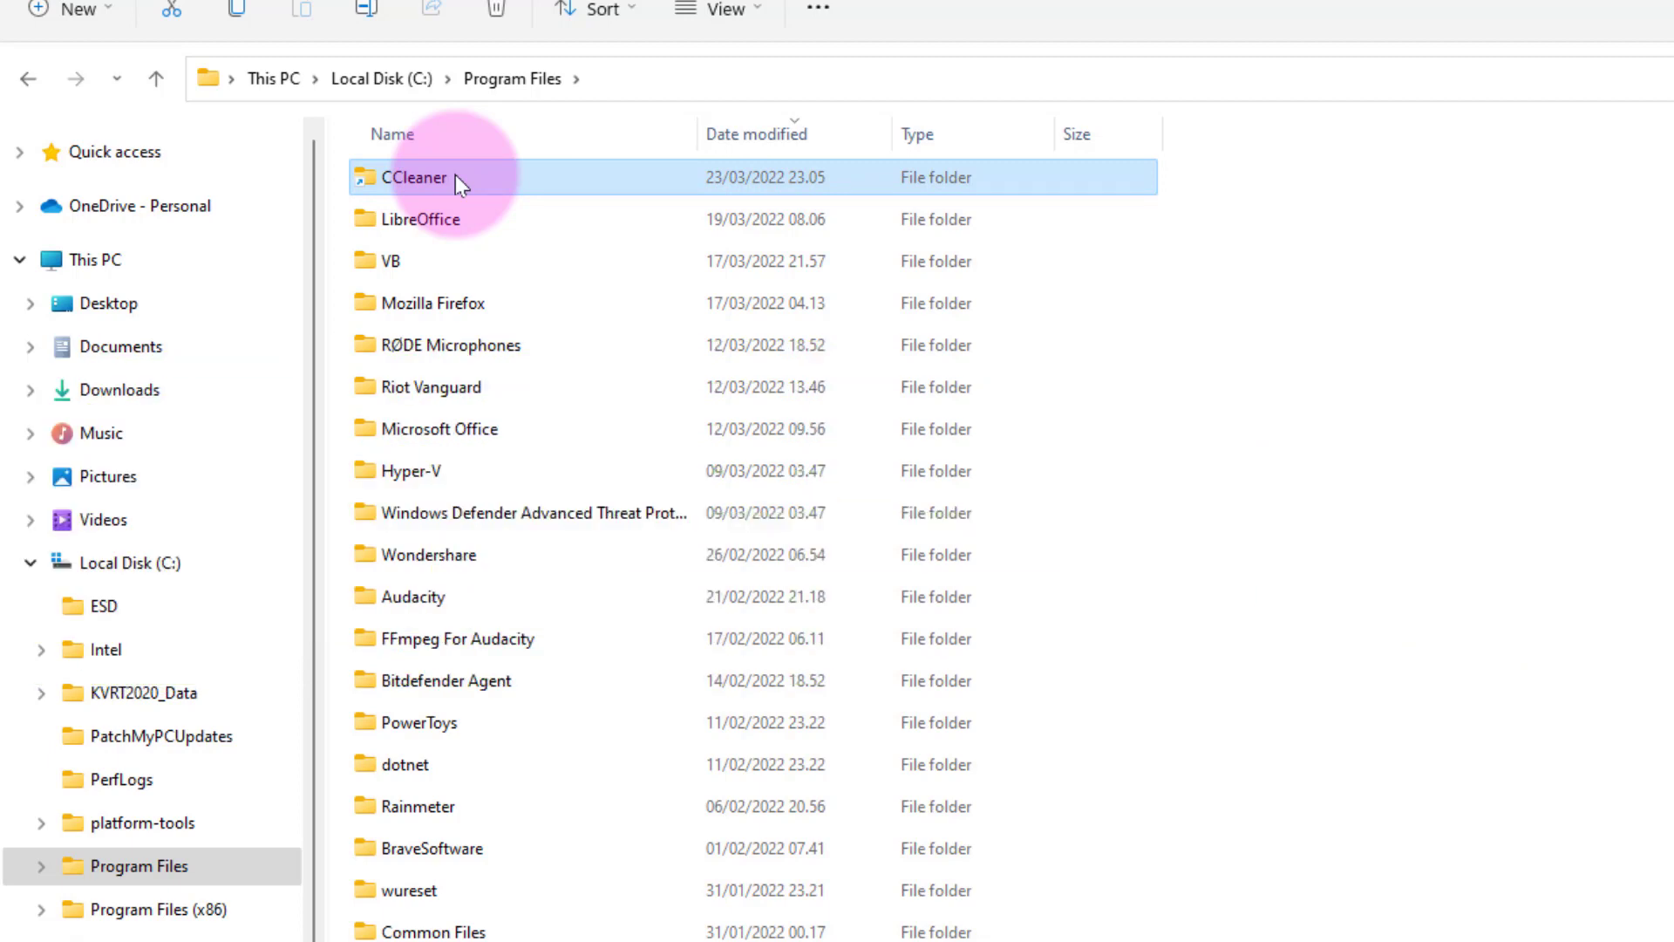
{"action": "right_click", "coordinate": [455, 175]}
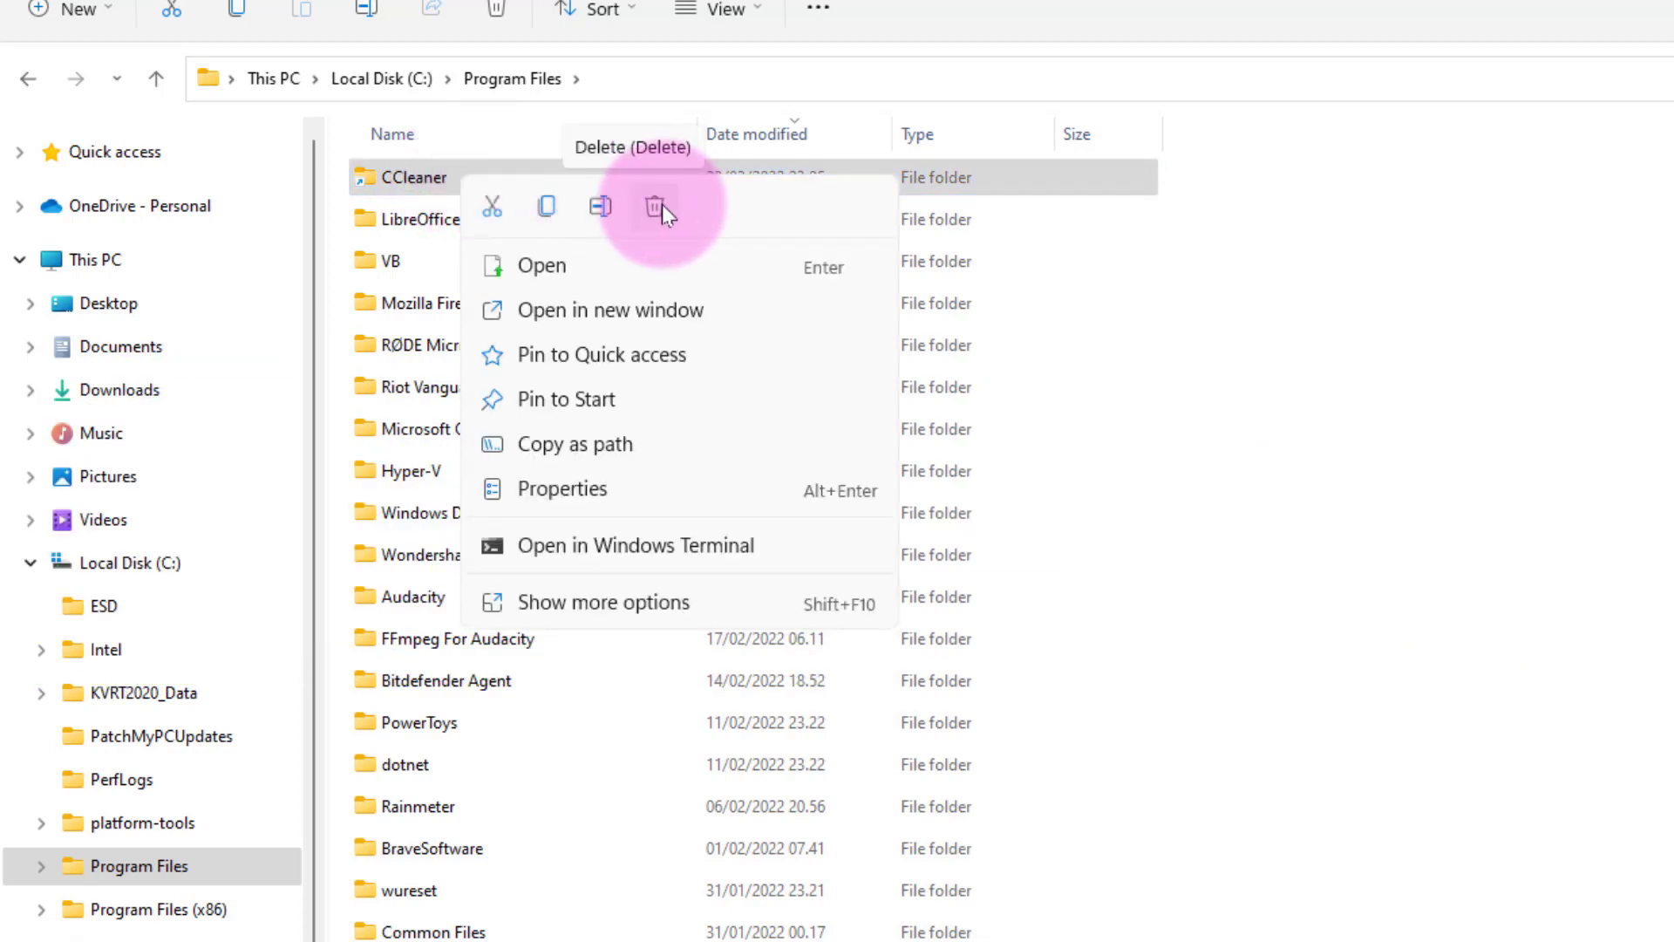
{"action": "left_click", "coordinate": [659, 205]}
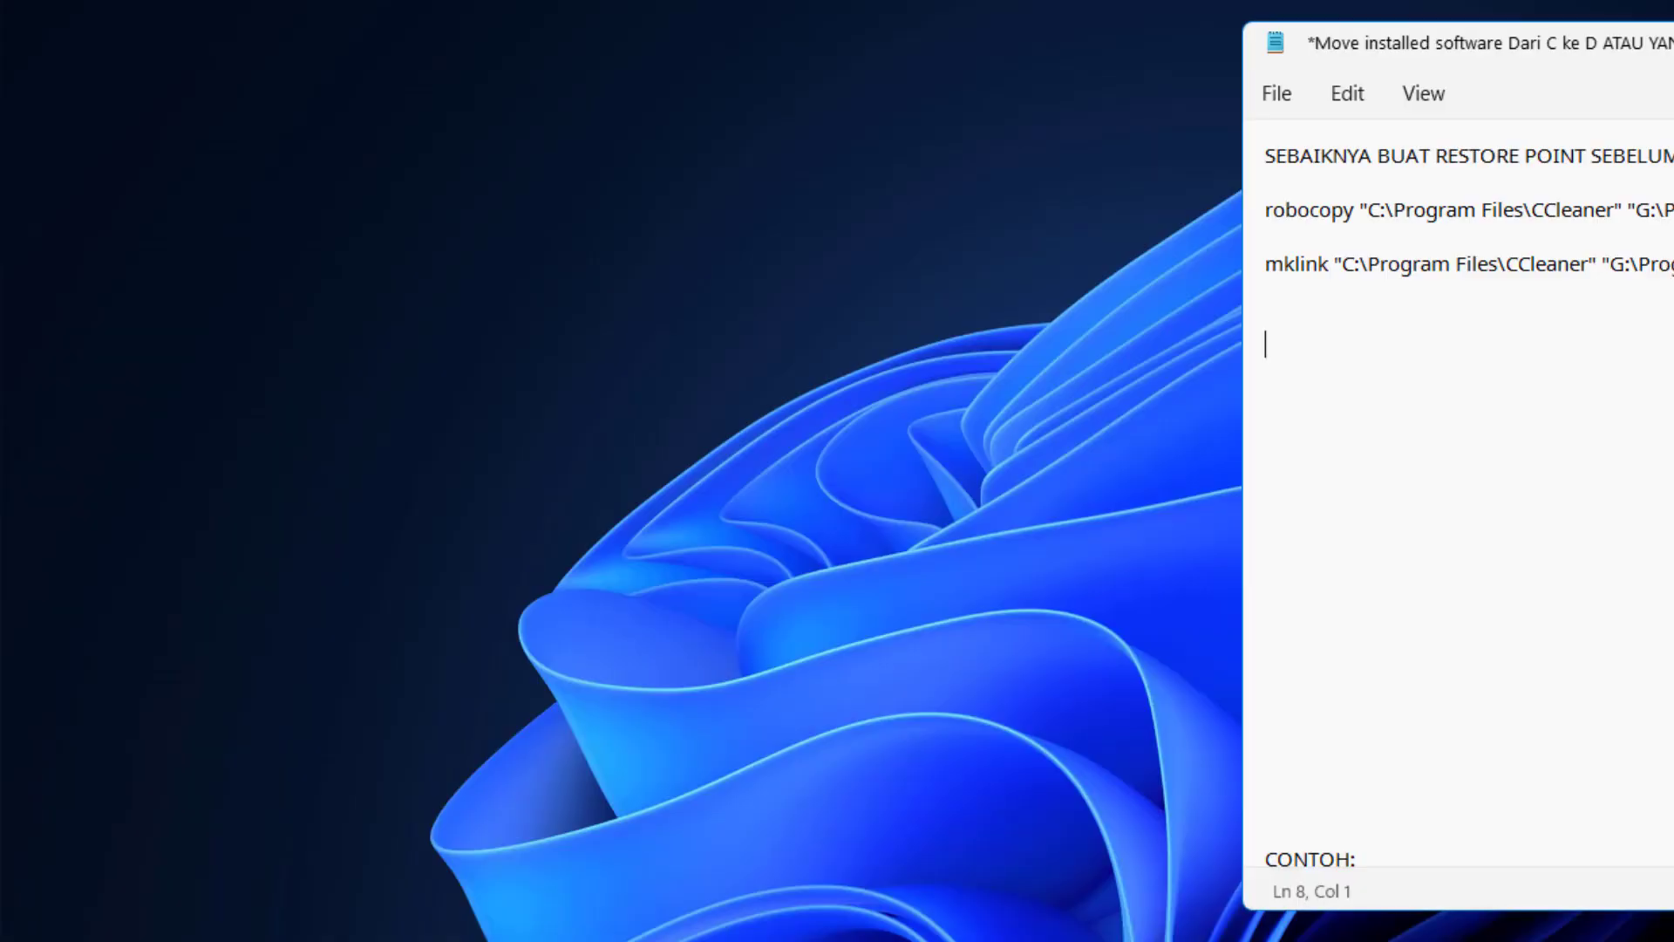
{"action": "left_click", "coordinate": [1617, 67]}
{"action": "left_click", "coordinate": [1402, 403]}
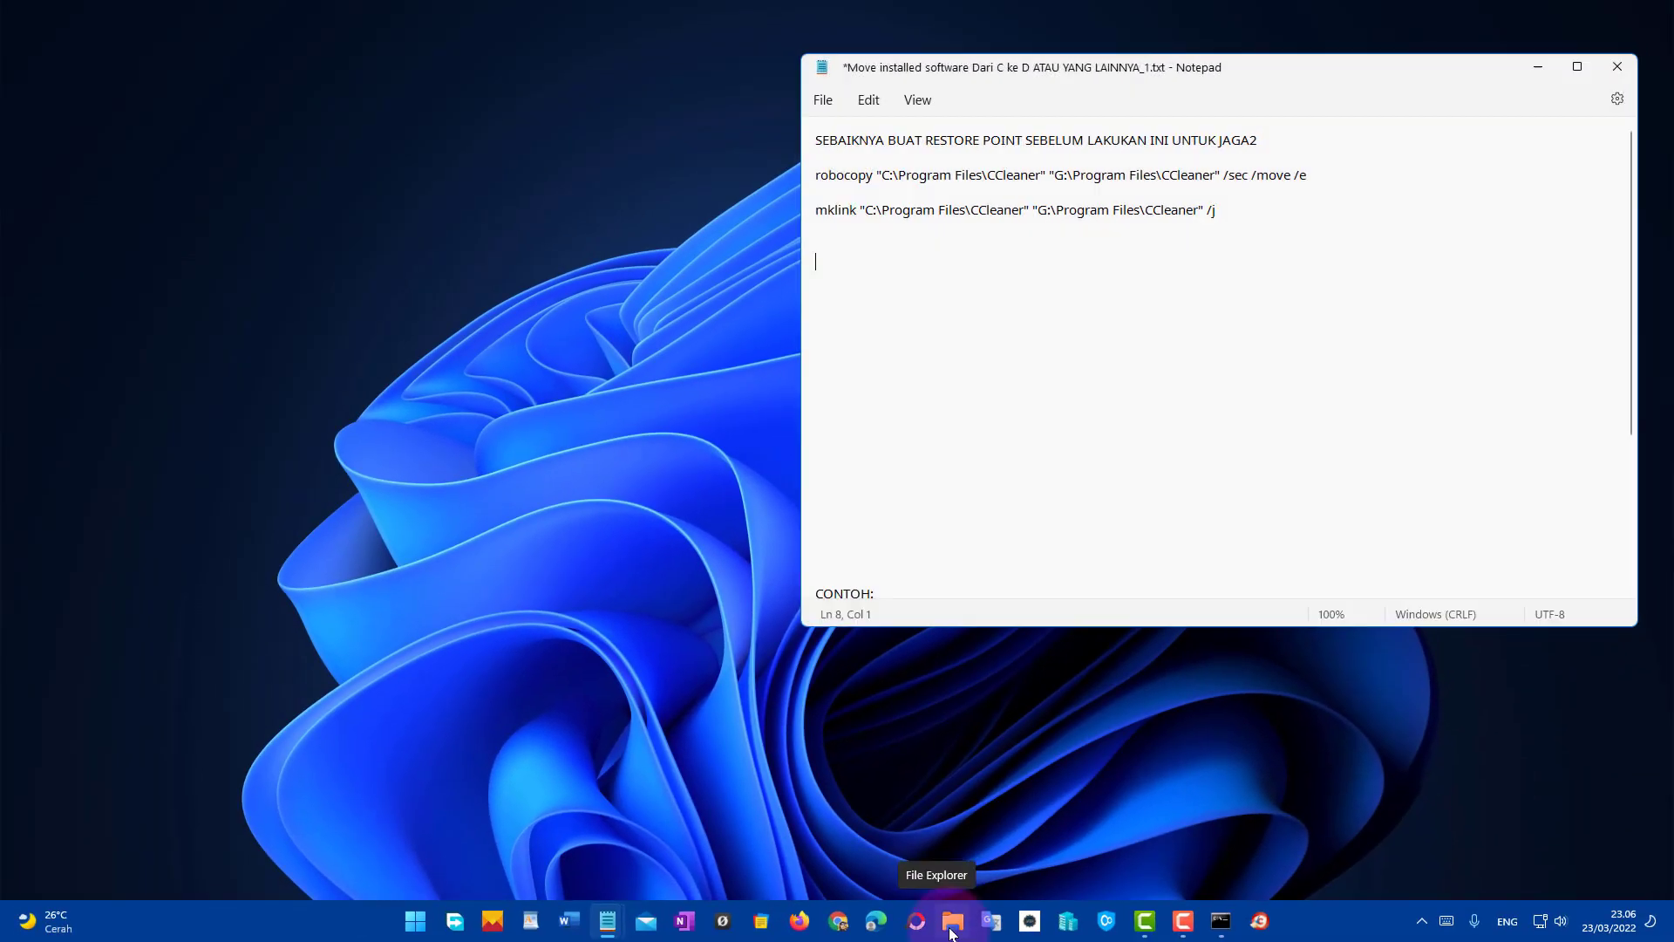
Open Program Files\CCleaner on Removable Disk (G:) in File Explorer and launch CCleaner64.exe to test it
{"action": "left_click", "coordinate": [953, 924]}
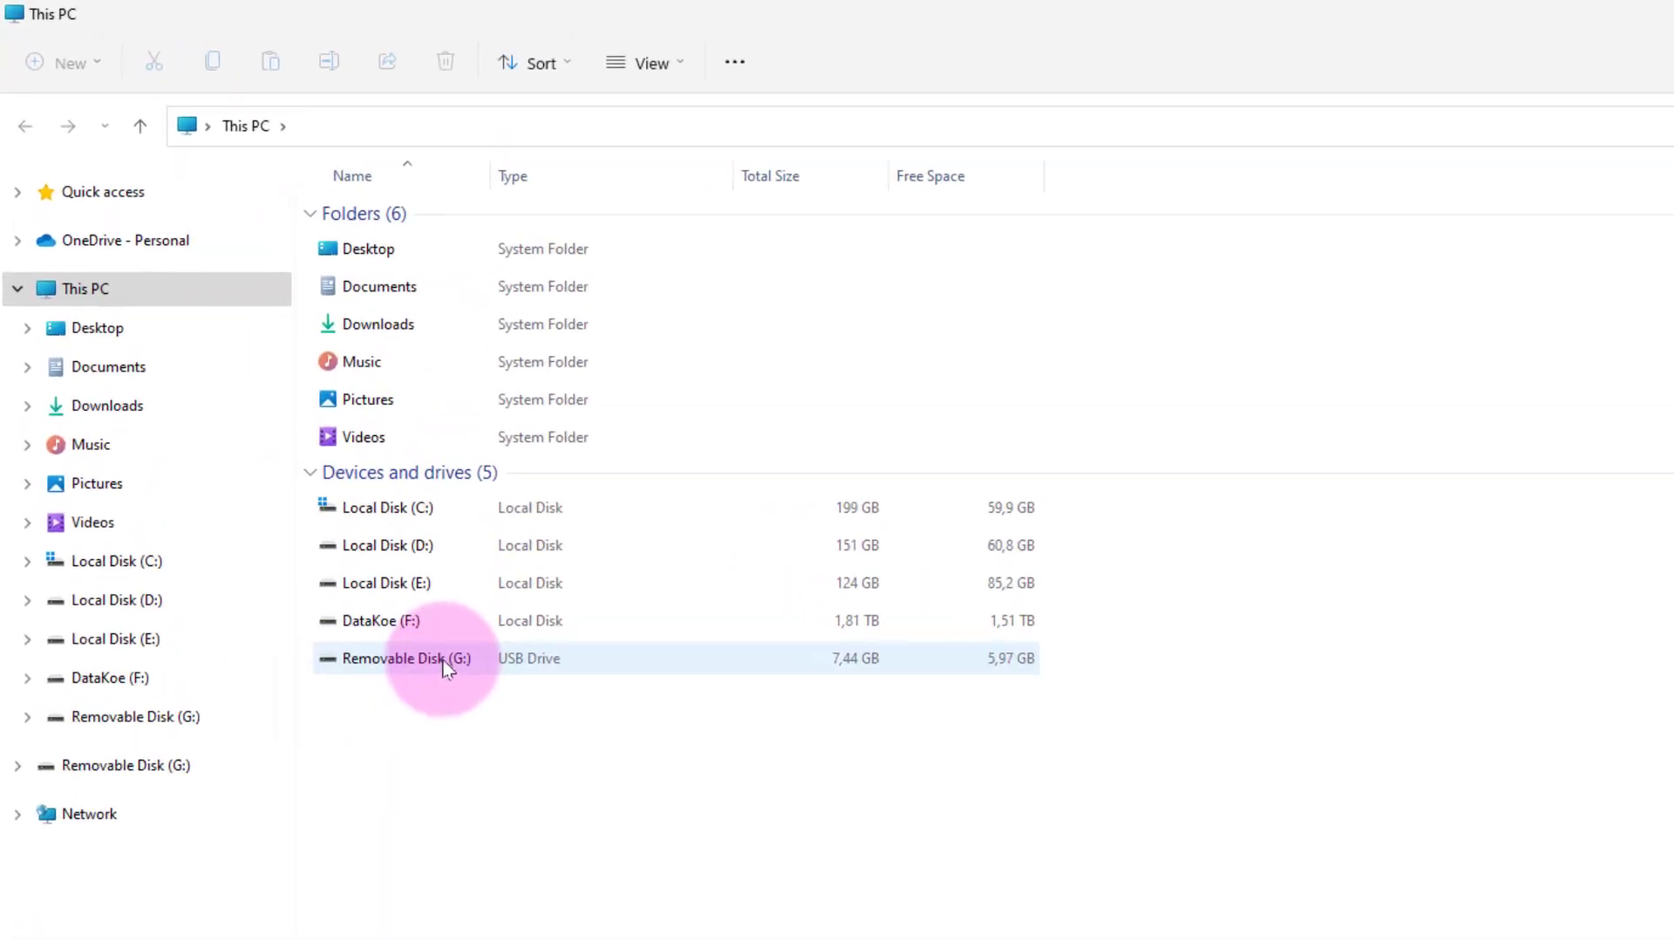
{"action": "left_click", "coordinate": [324, 489]}
{"action": "double_click", "coordinate": [469, 699]}
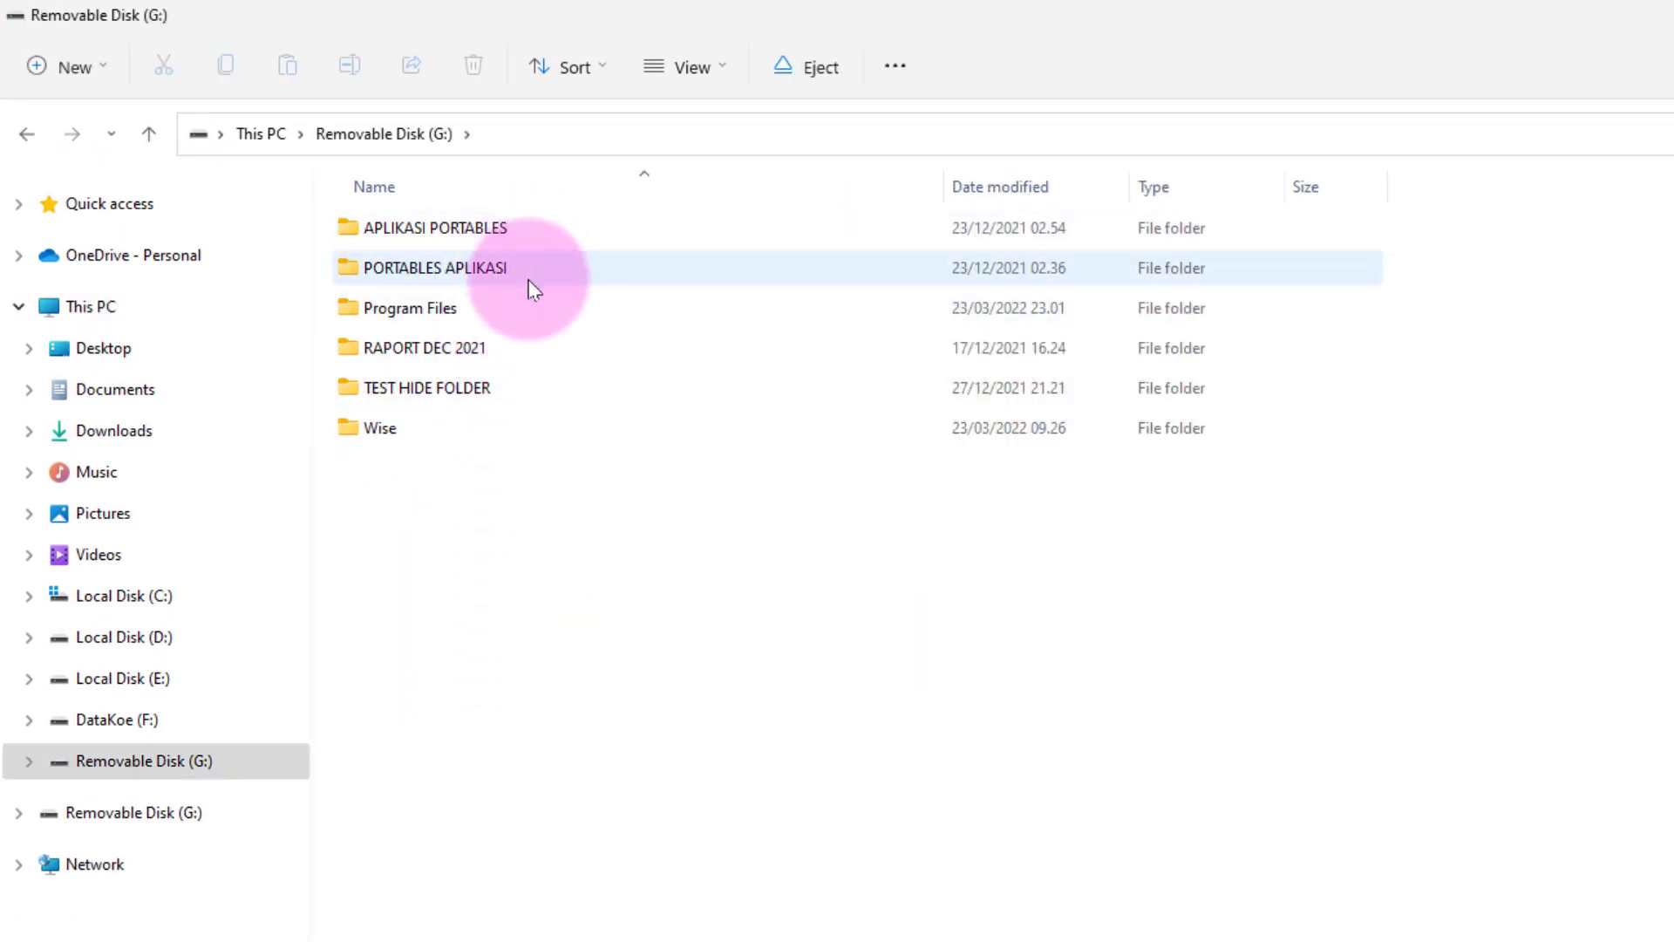
{"action": "double_click", "coordinate": [534, 319]}
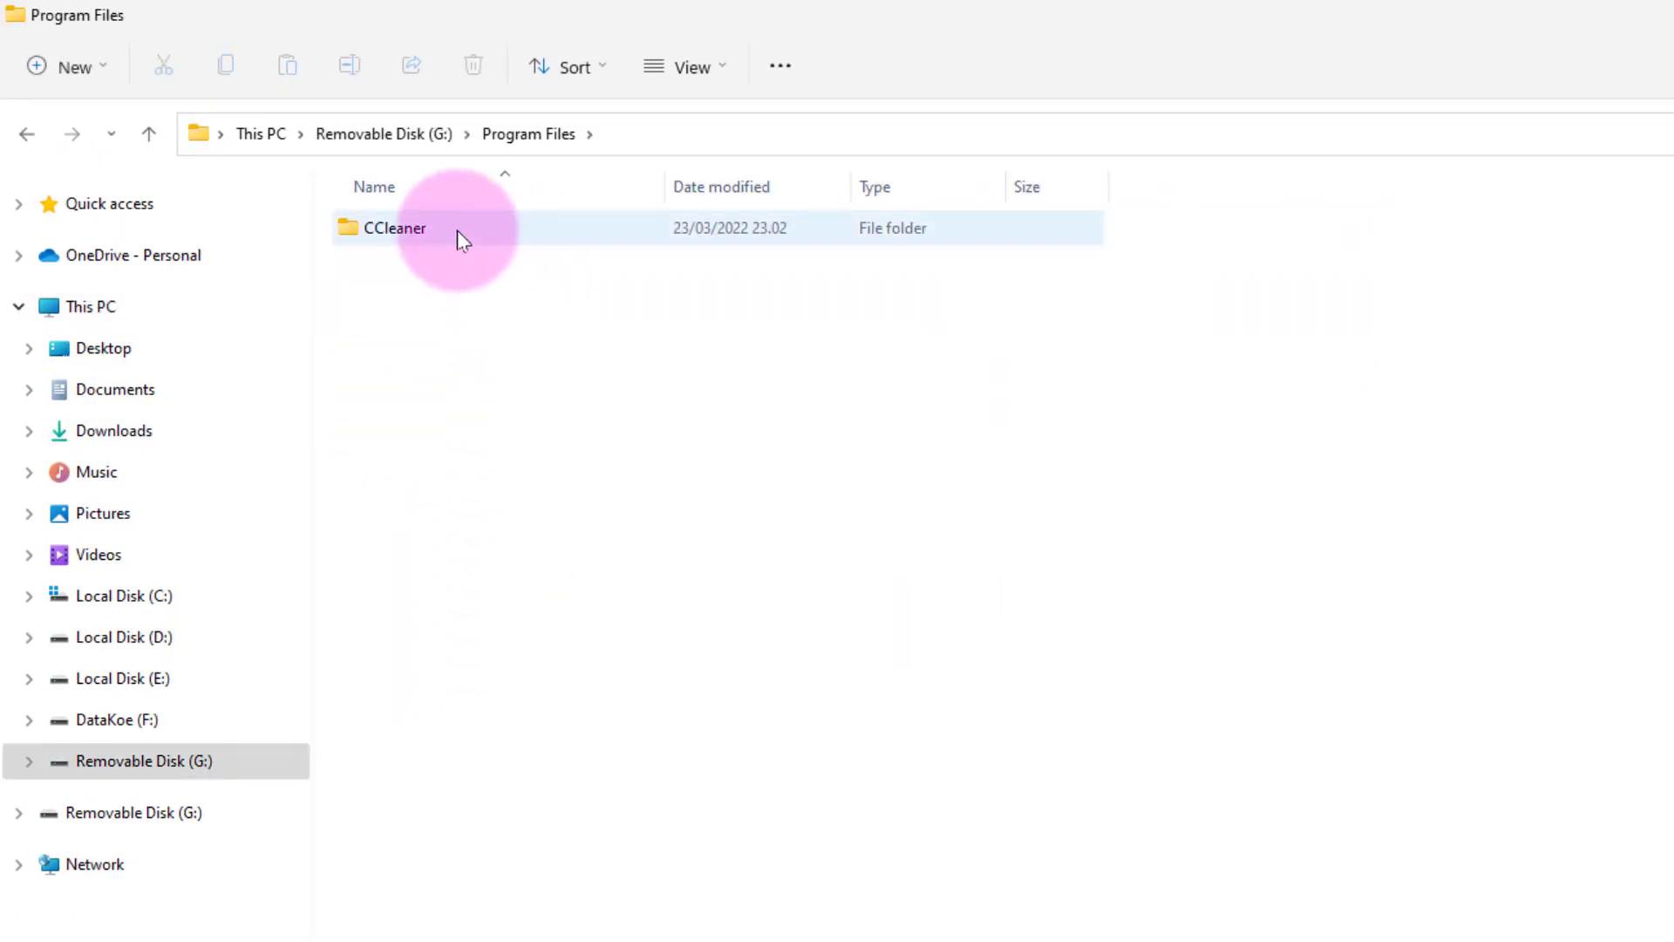
{"action": "double_click", "coordinate": [460, 237]}
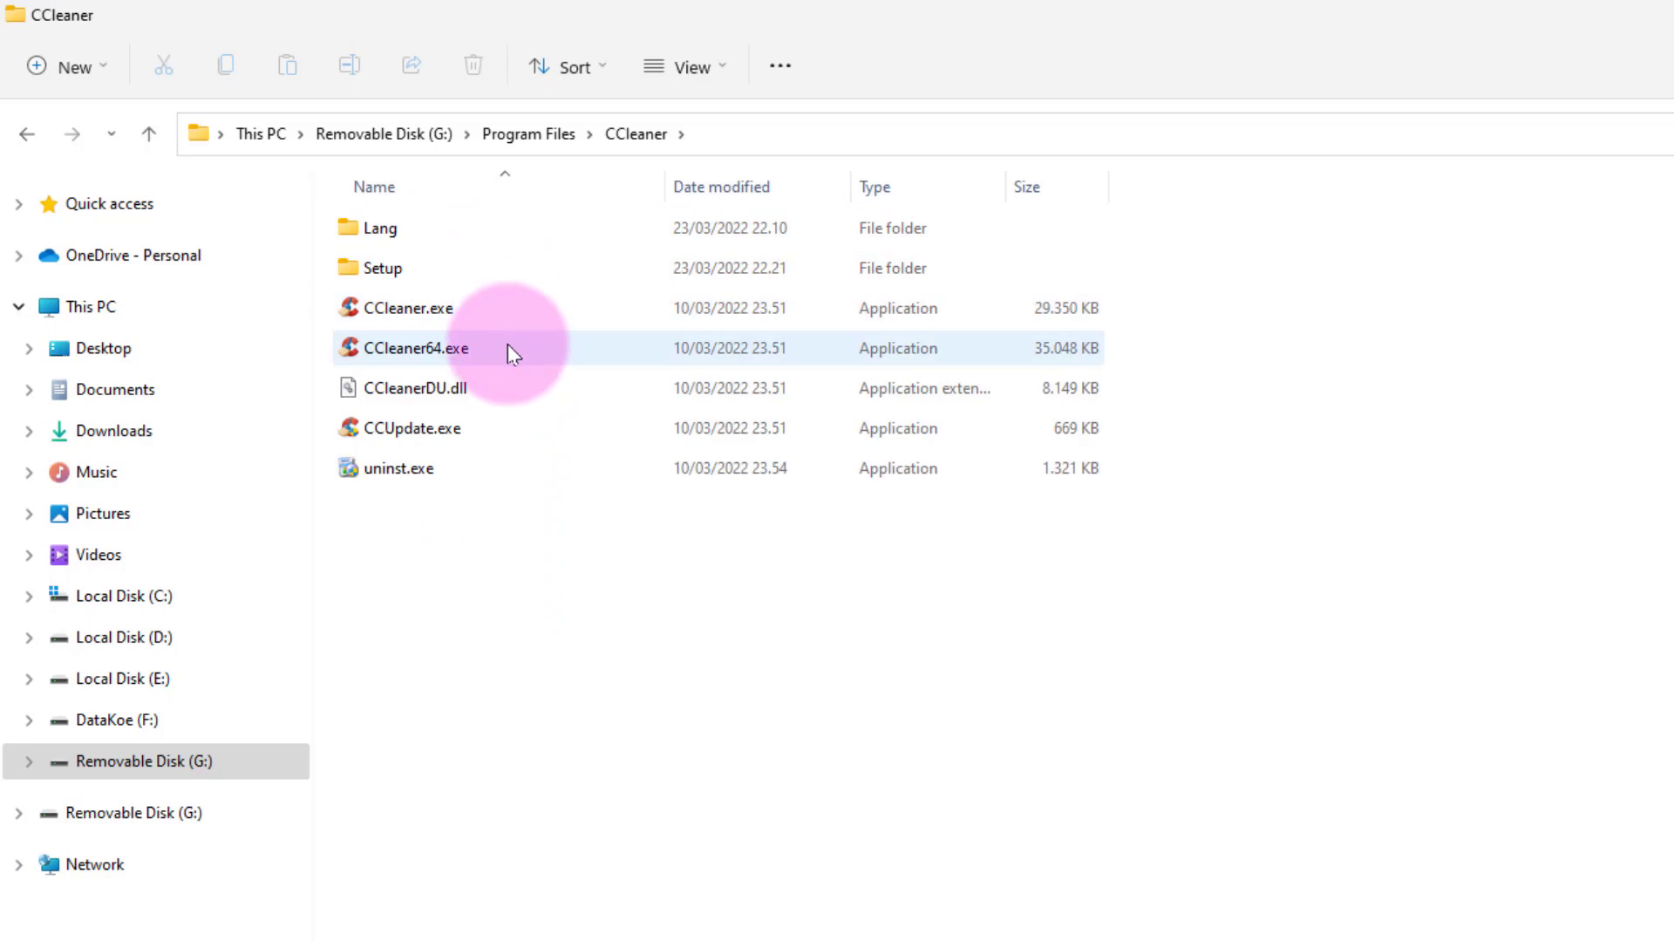
{"action": "double_click", "coordinate": [508, 347]}
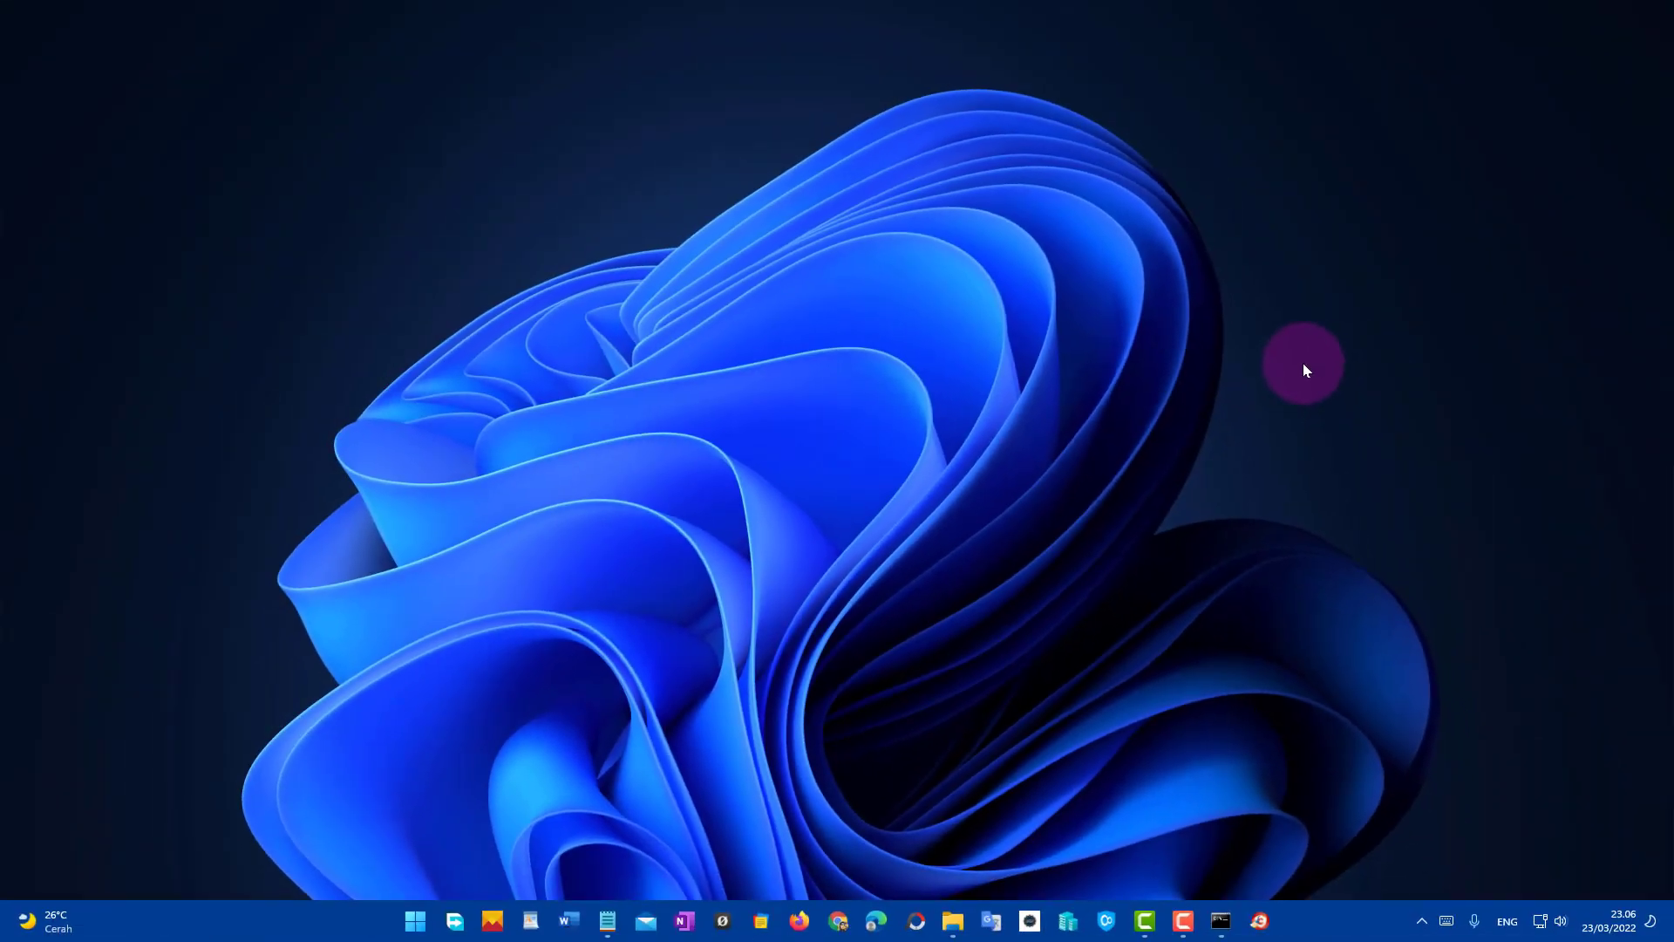
Open File Explorer at This PC, select Local Disk (C:), and switch back to the Notepad command notes
{"action": "left_click", "coordinate": [953, 921]}
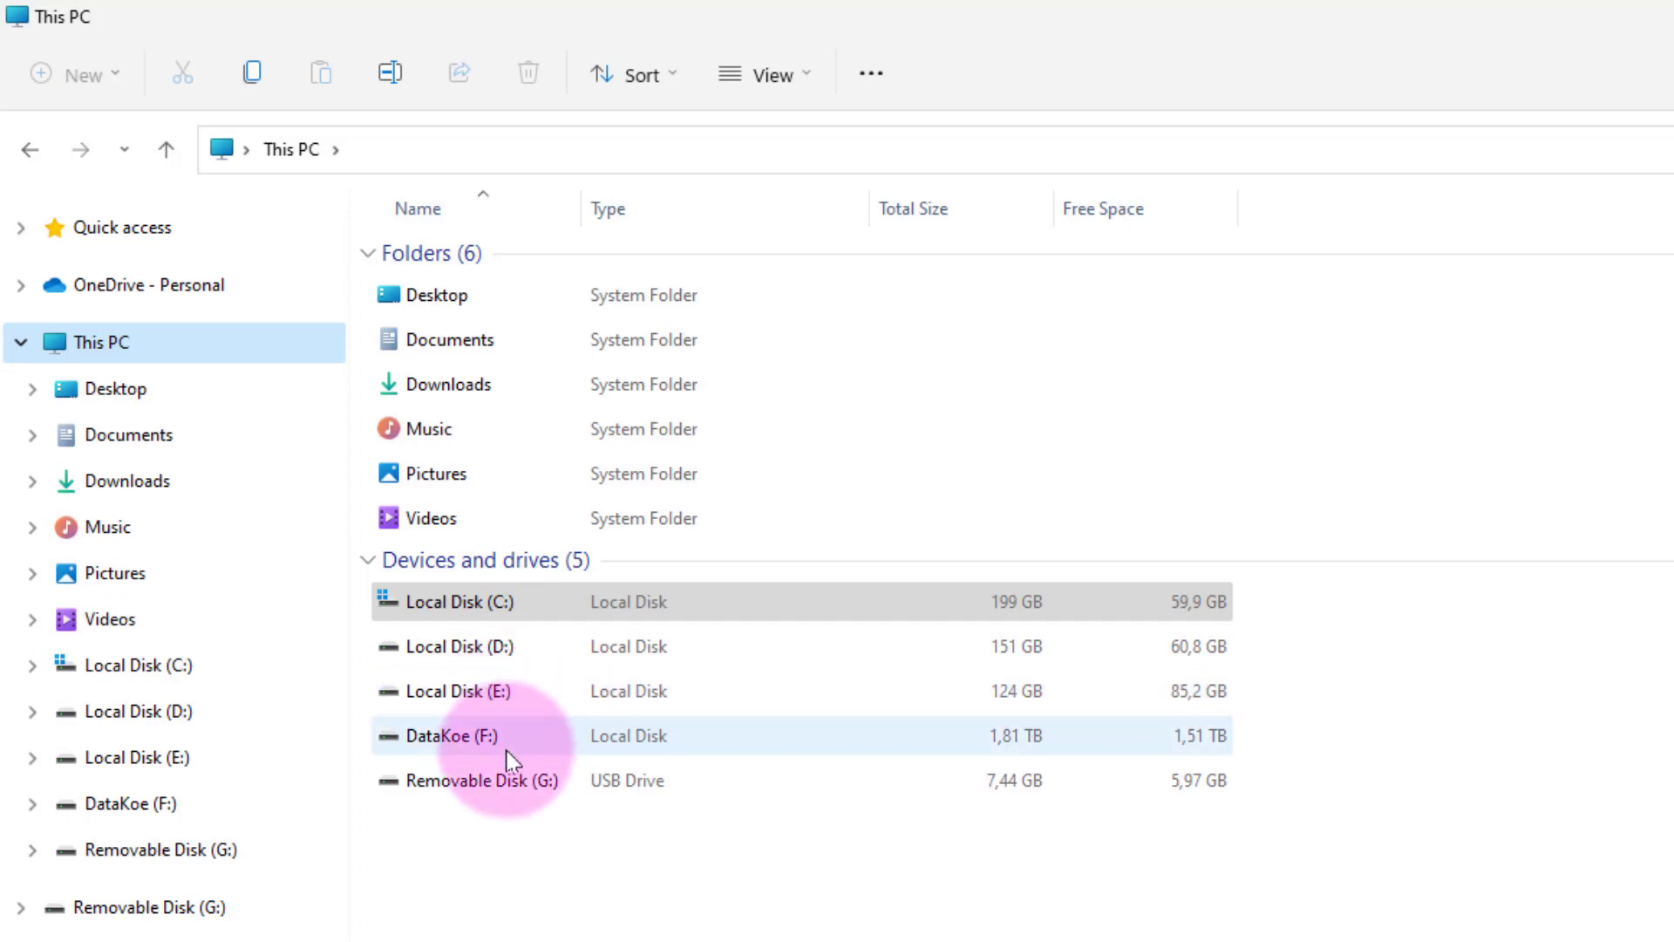
{"action": "left_click", "coordinate": [506, 610]}
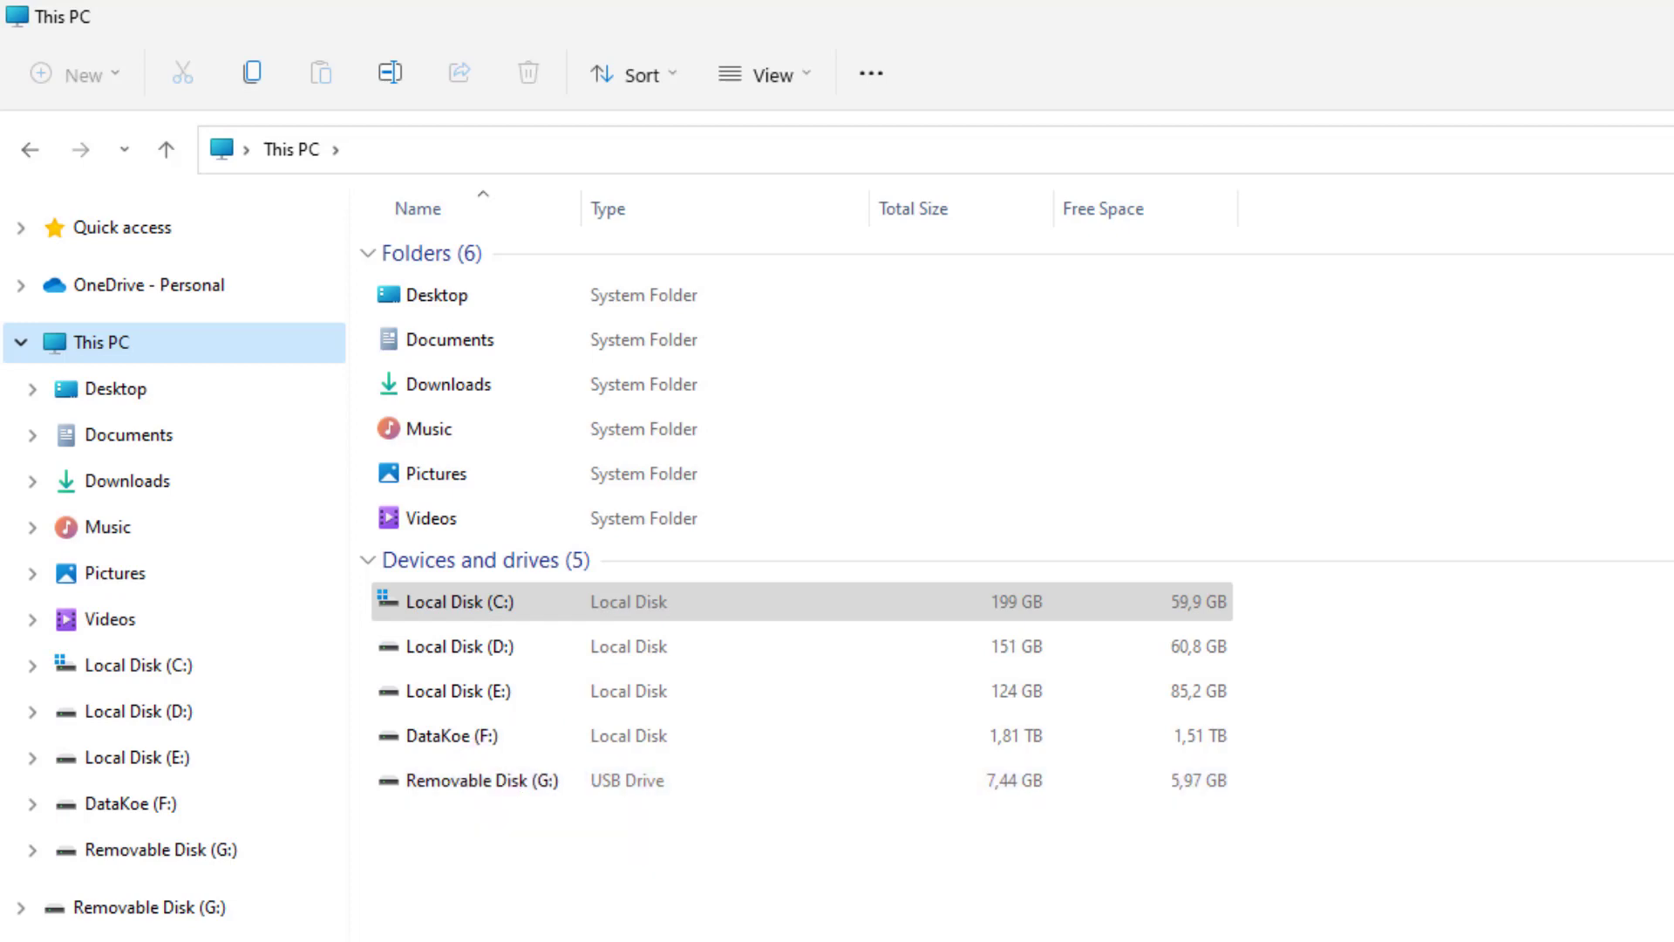
{"action": "key", "text": "alt+Tab"}
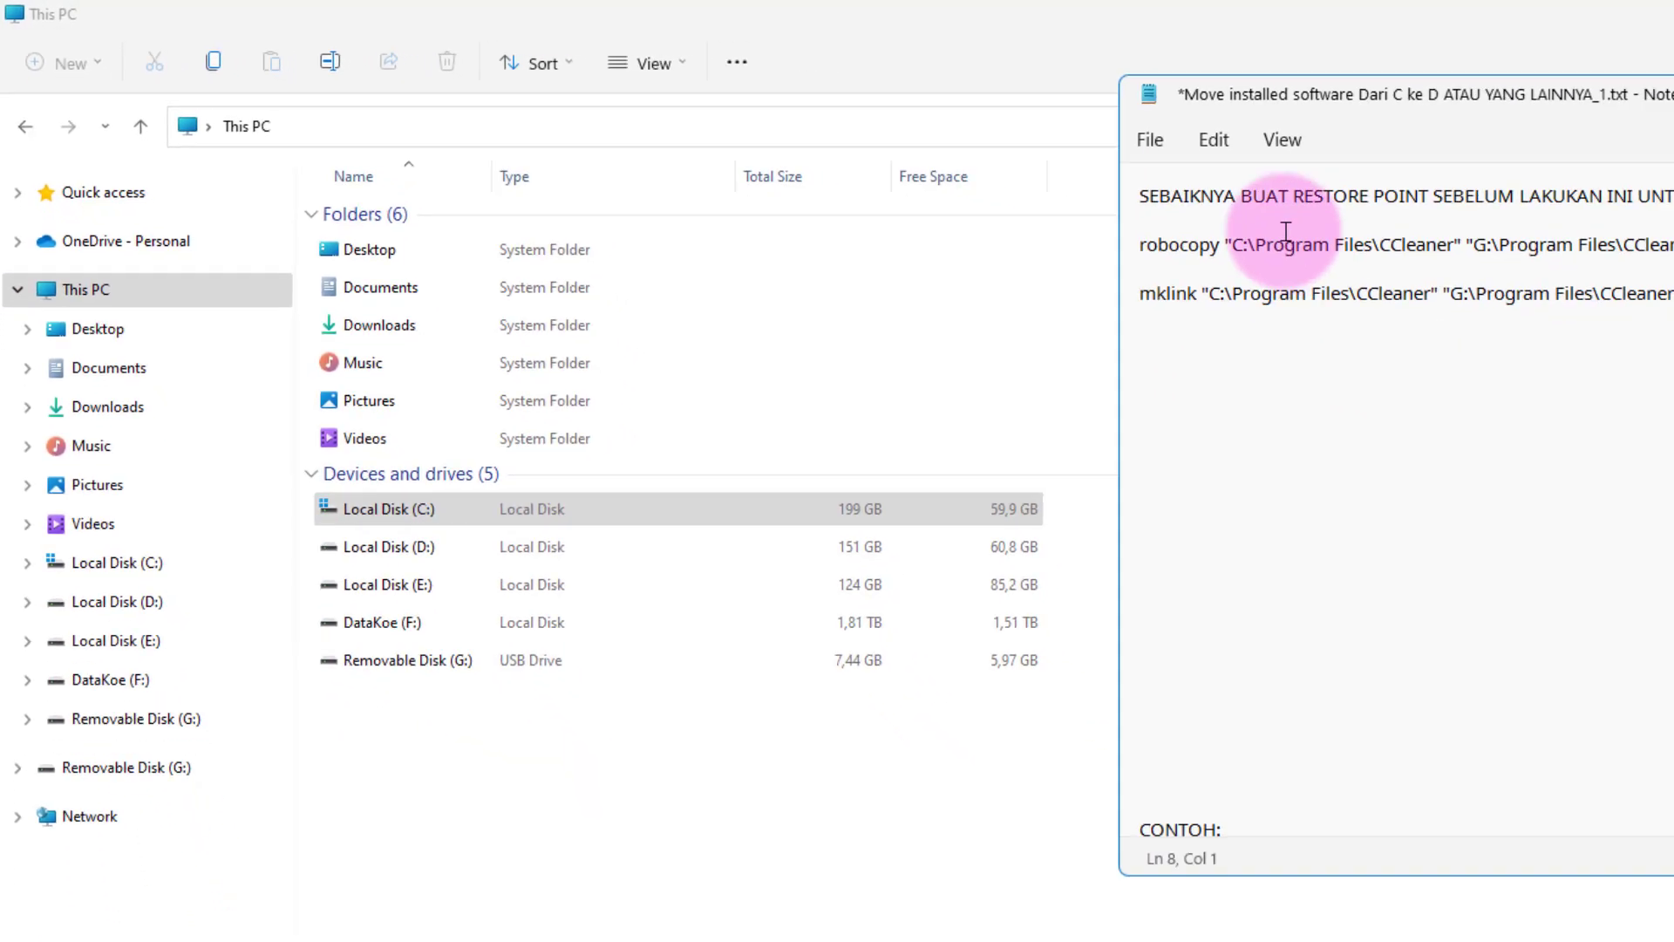